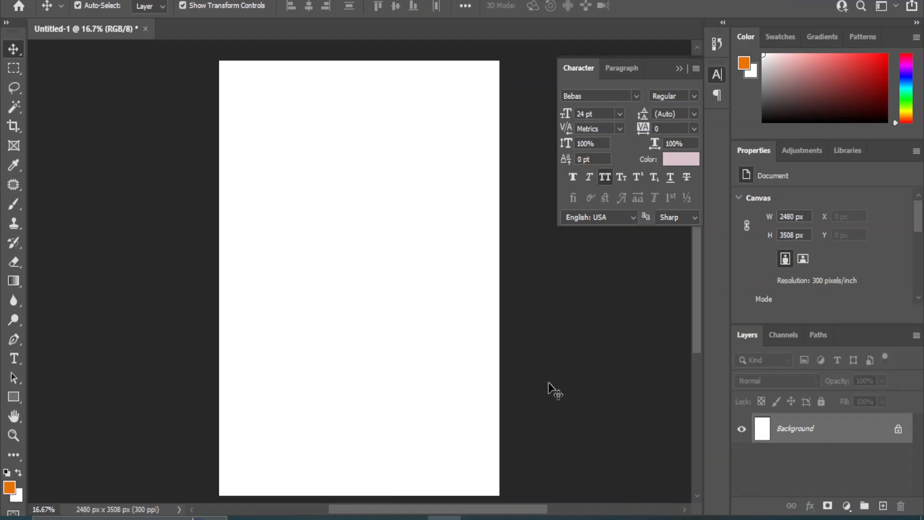
- Place the party image from New folder (25) in the document and align it with the top edge of the canvas
mouse_move(423, 516)
click(431, 478)
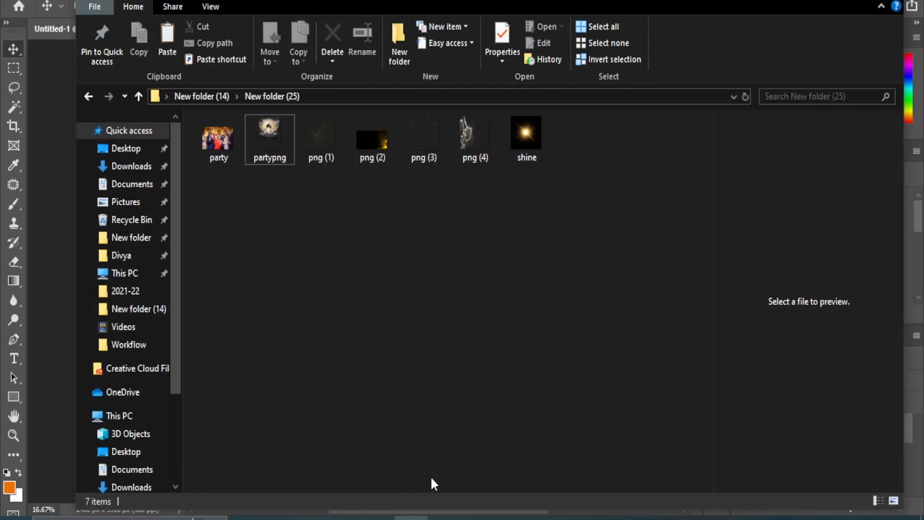
drag(218, 140, 337, 201)
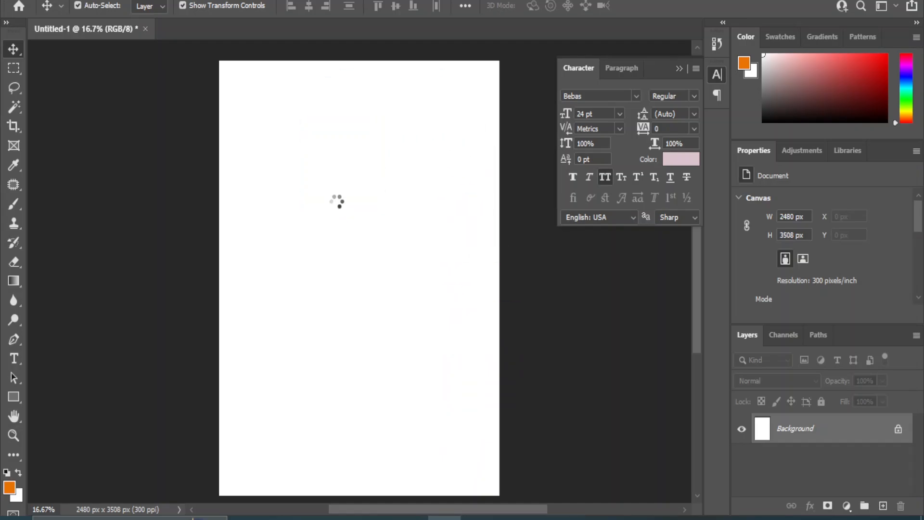
drag(368, 369, 361, 233)
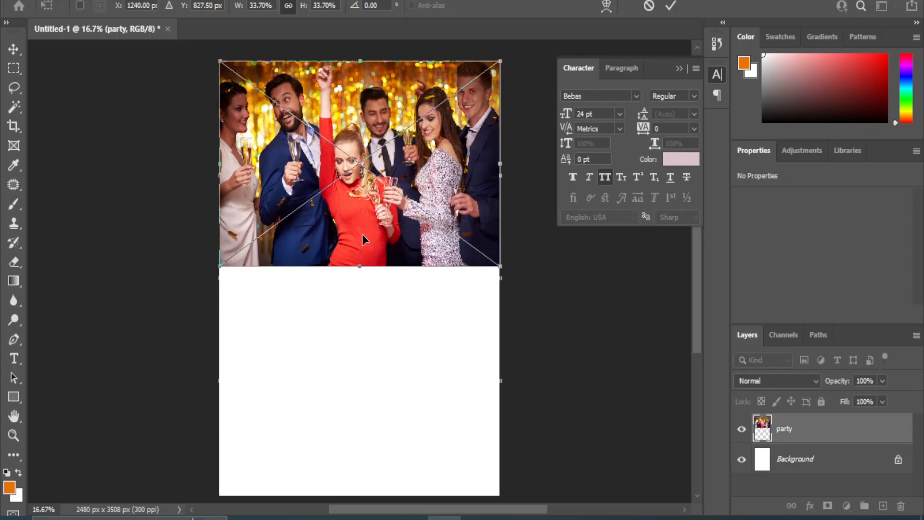
click(14, 49)
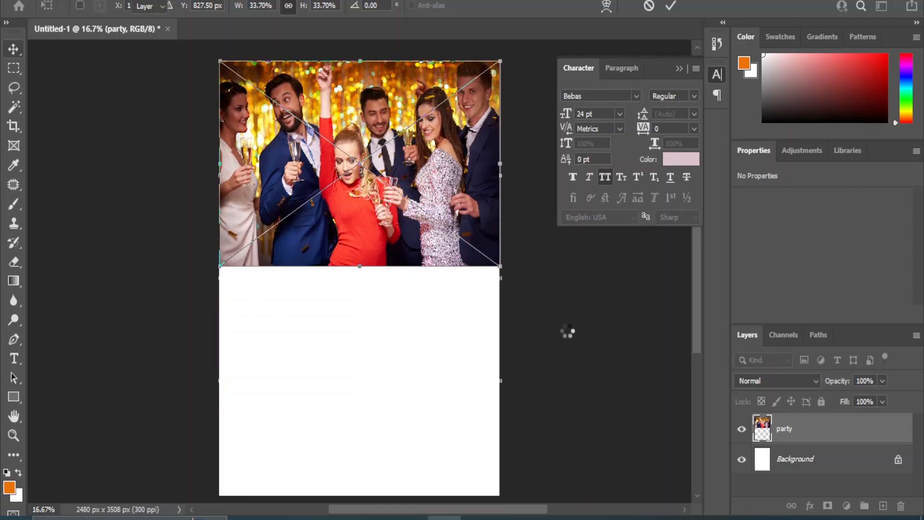
- Place the partypng clock image, scale it to 83.30% and centre it over the lower edge of the party photo
mouse_move(411, 517)
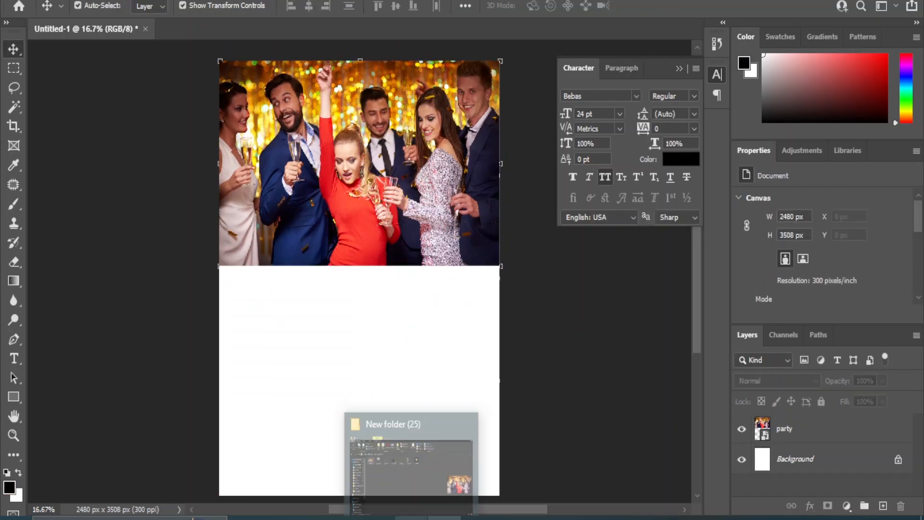
click(414, 486)
drag(268, 130, 362, 307)
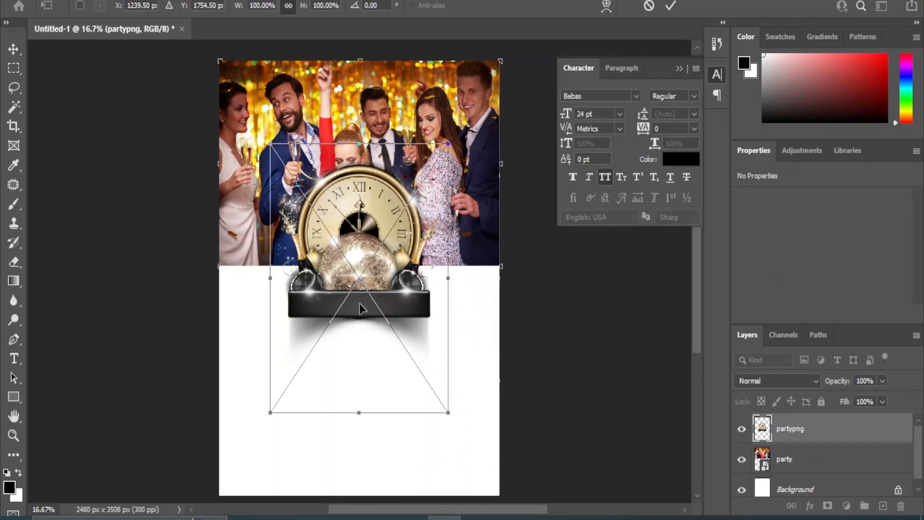
drag(365, 262, 364, 306)
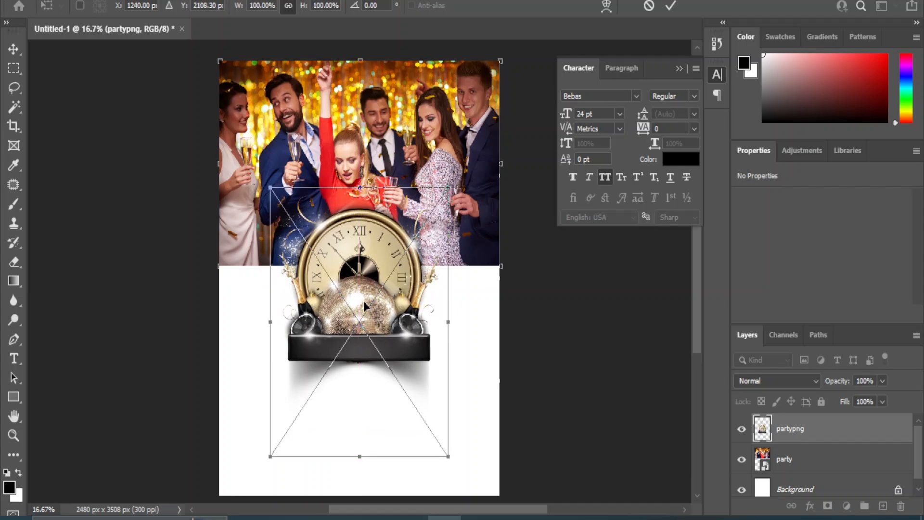
drag(273, 463, 291, 403)
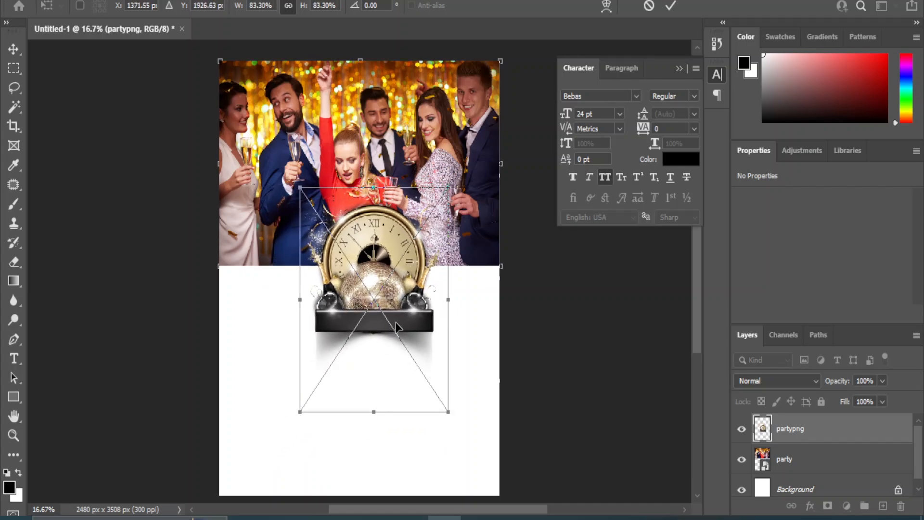
drag(395, 322, 381, 322)
key(Return)
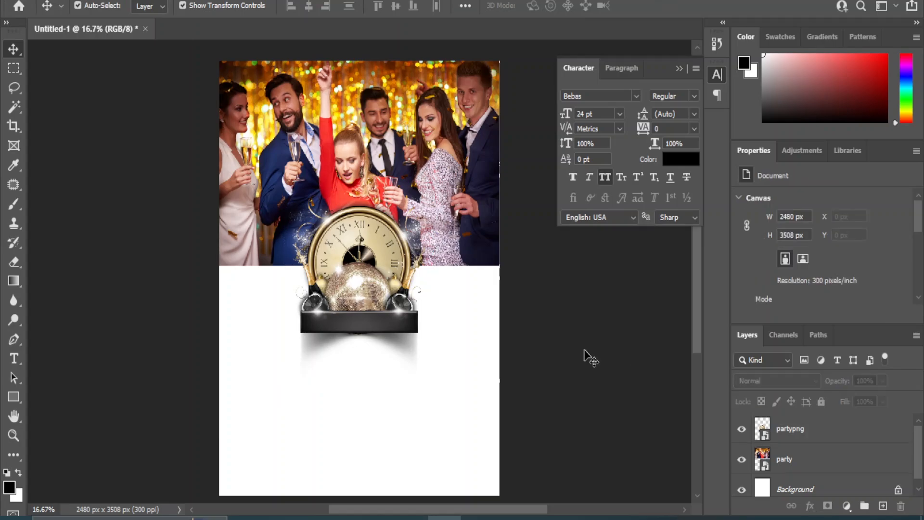
- Draw a black Pen tool shape covering the lower canvas, with a V-shaped upper edge dipping to the clock's base
click(882, 505)
click(13, 341)
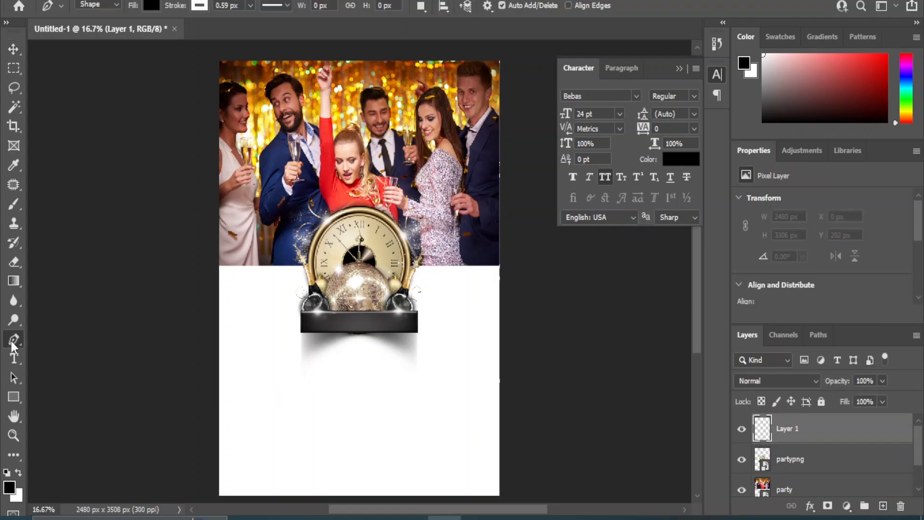
click(359, 317)
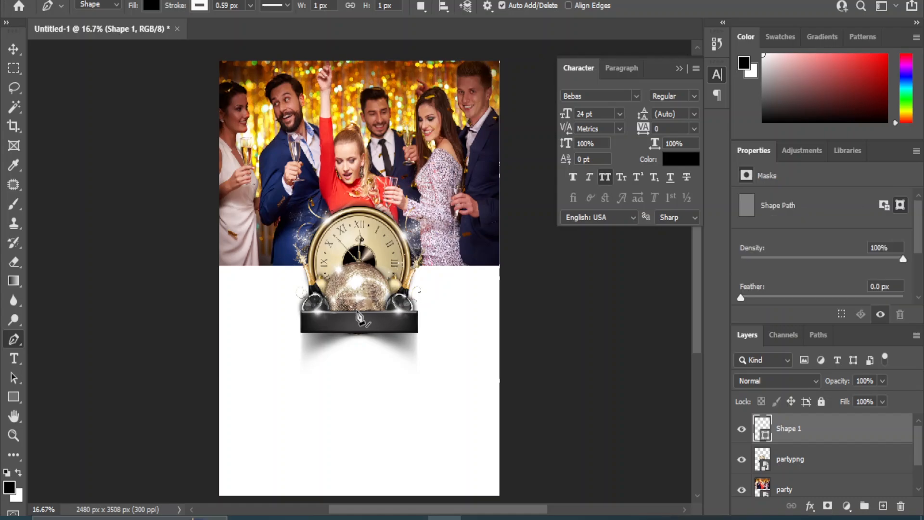
click(219, 217)
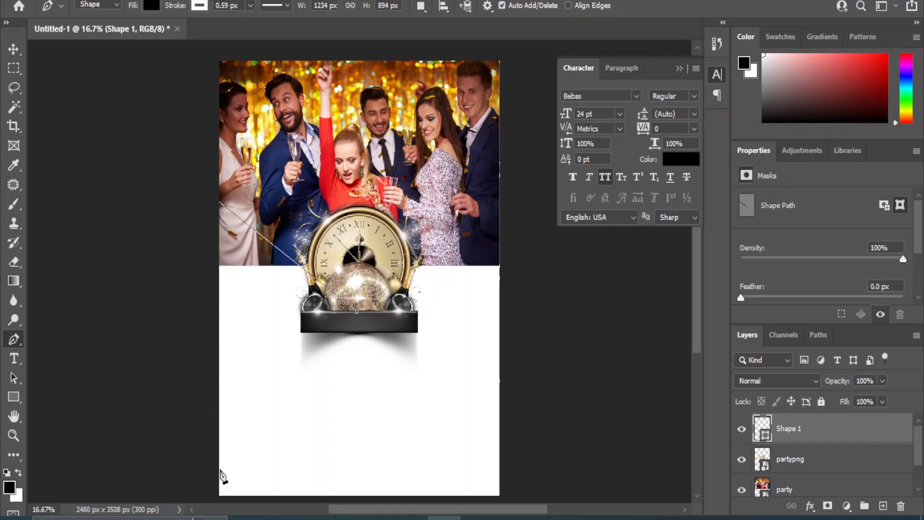
click(219, 496)
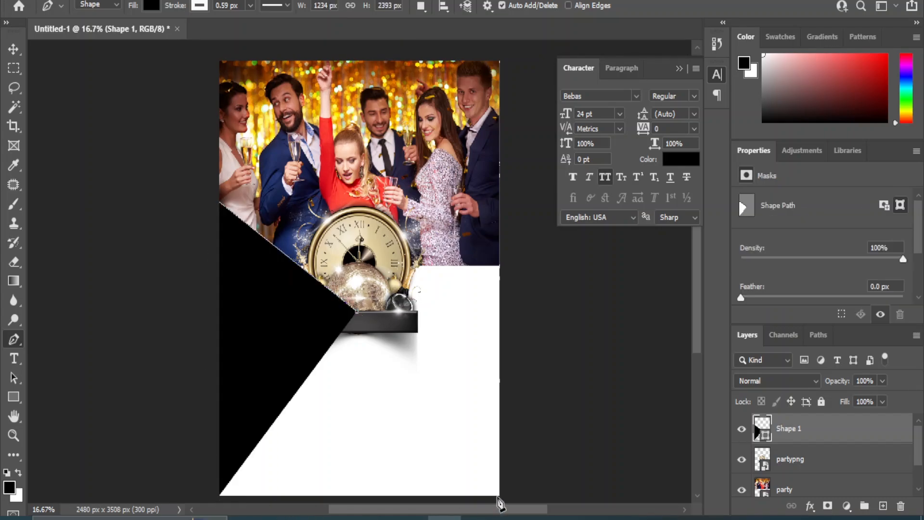
click(499, 495)
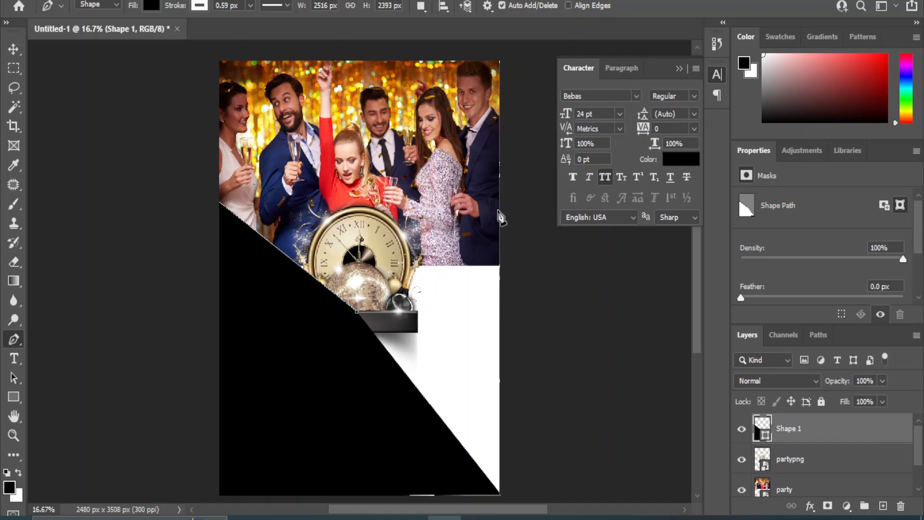
click(500, 175)
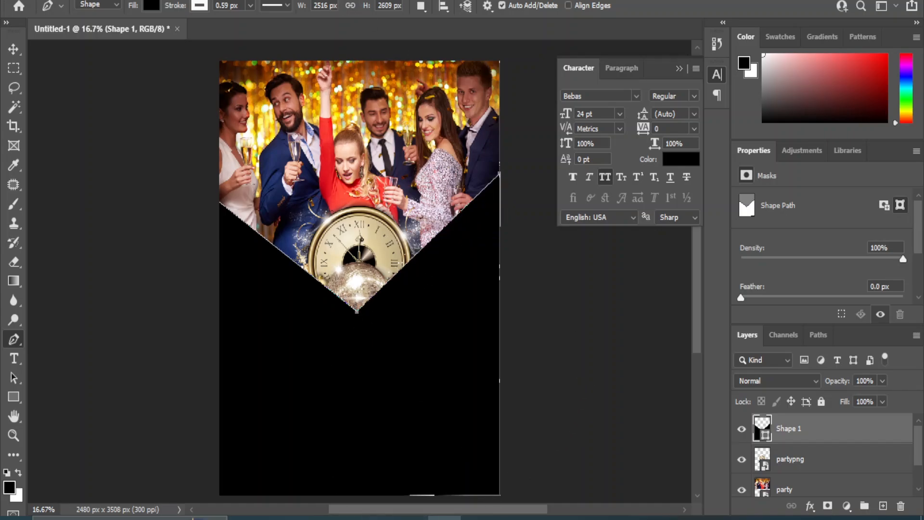
- Move the black V shape slightly up and stretch its height to 105.71% so it covers the canvas bottom
click(12, 52)
key(ctrl+t)
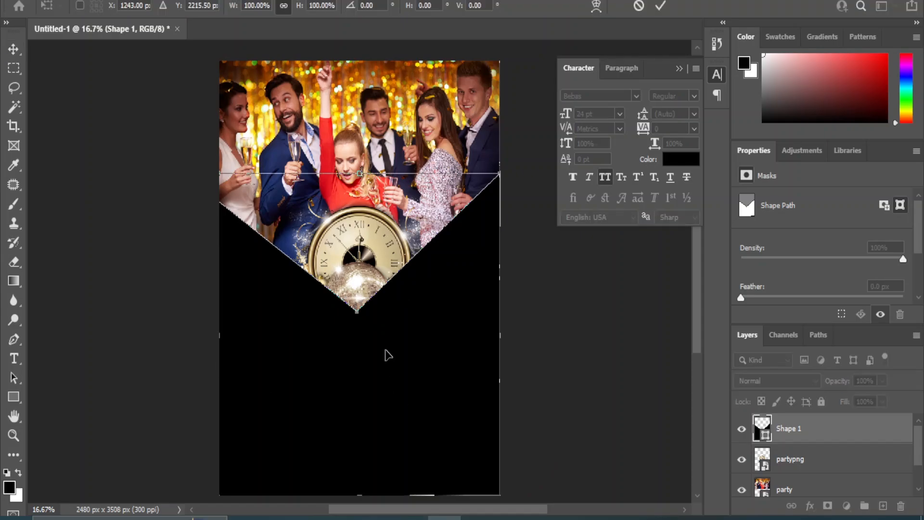
drag(385, 391, 384, 384)
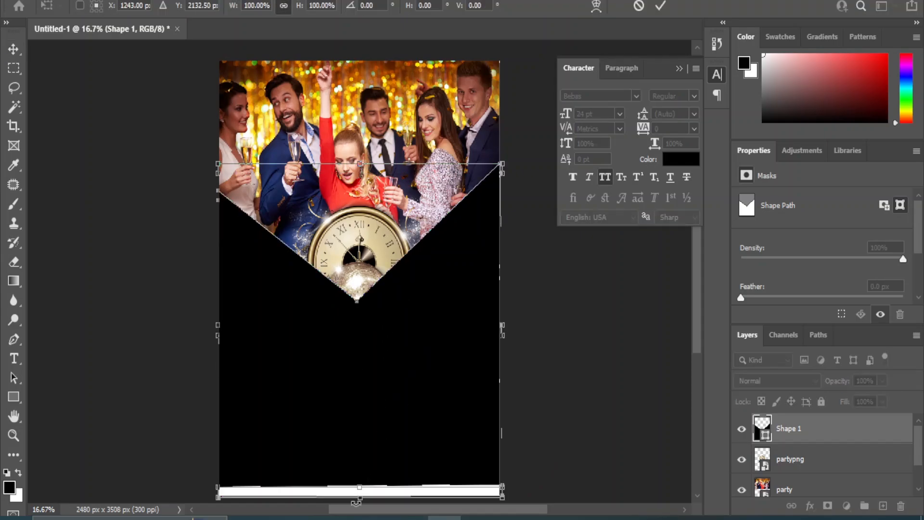
drag(356, 501, 359, 509)
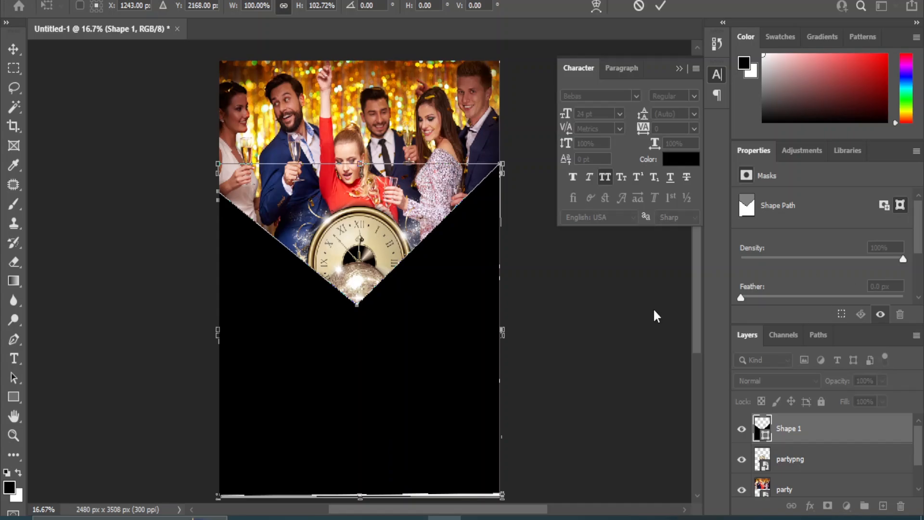
scroll(428, 372, down, 2)
drag(359, 464, 360, 473)
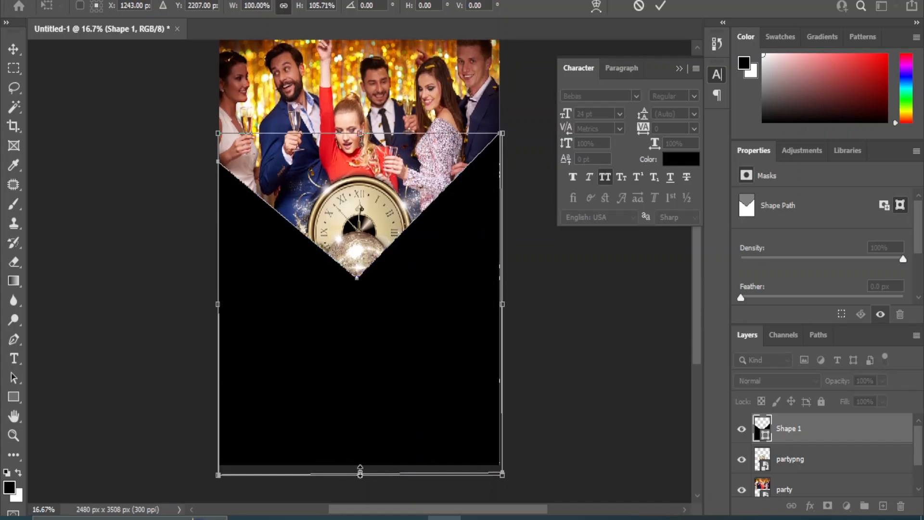
key(Return)
click(619, 361)
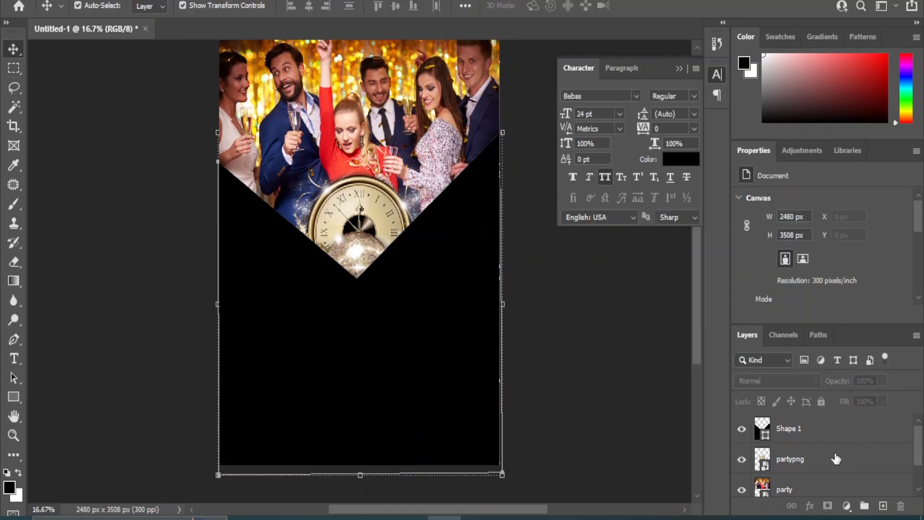
- Bring the partypng layer above the black shape, scale the clock to 73.69% and reposition it at the V's tip
drag(797, 428, 798, 428)
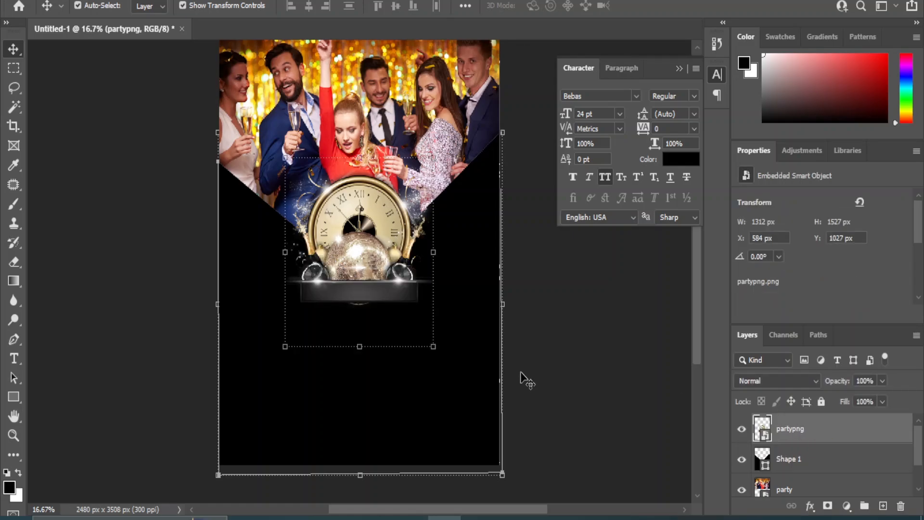
key(ctrl+t)
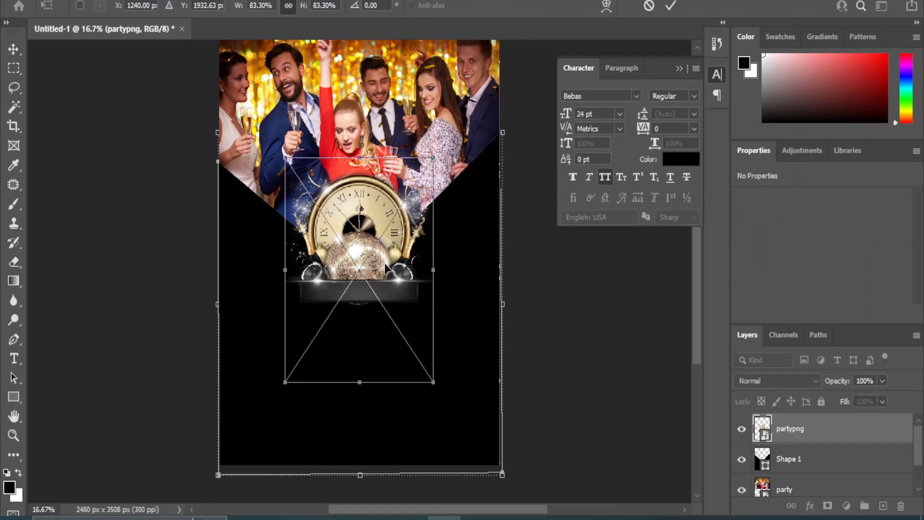
drag(285, 384, 302, 356)
drag(376, 226, 363, 226)
key(Return)
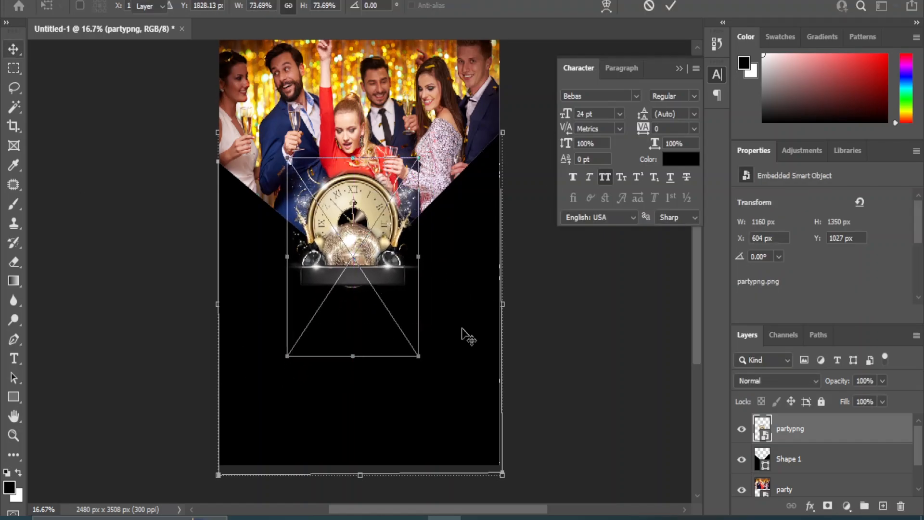
click(573, 354)
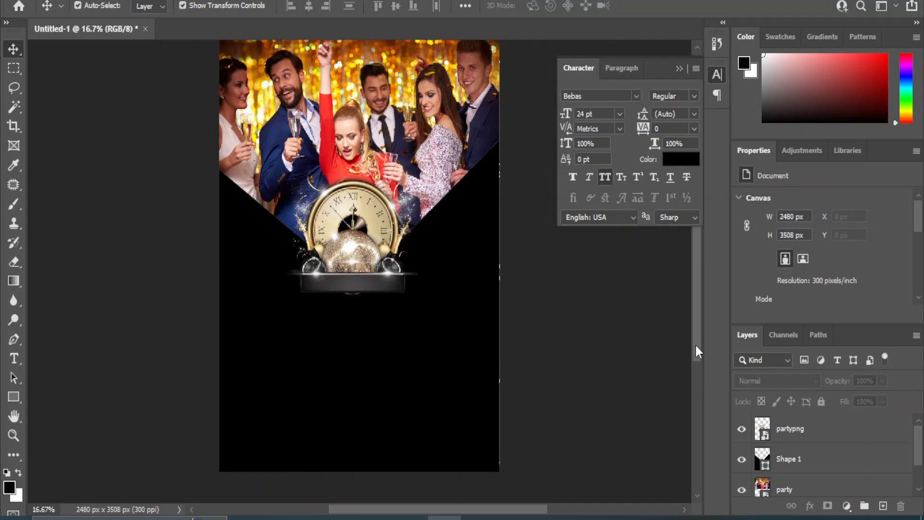
- Duplicate the black V shape, shift the original slightly up behind the copy and fill it with orange sampled from the photo
click(433, 320)
drag(873, 464, 882, 504)
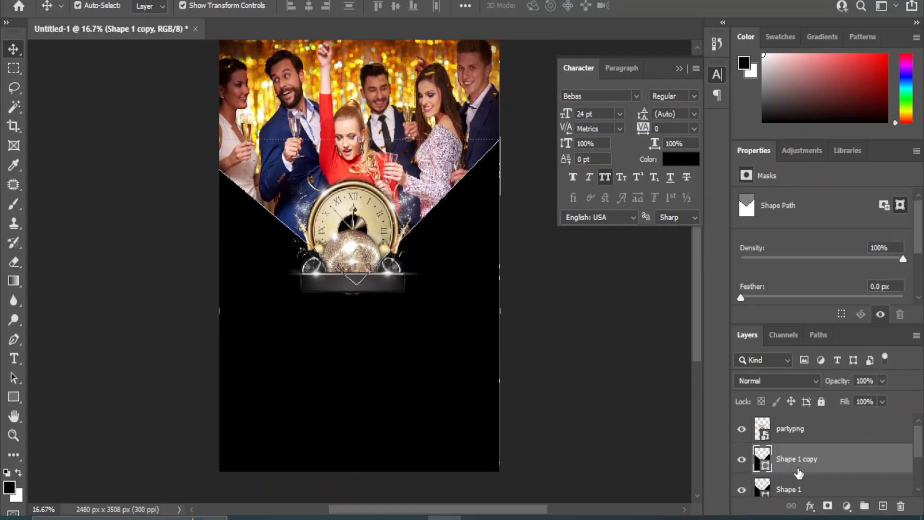
double_click(760, 479)
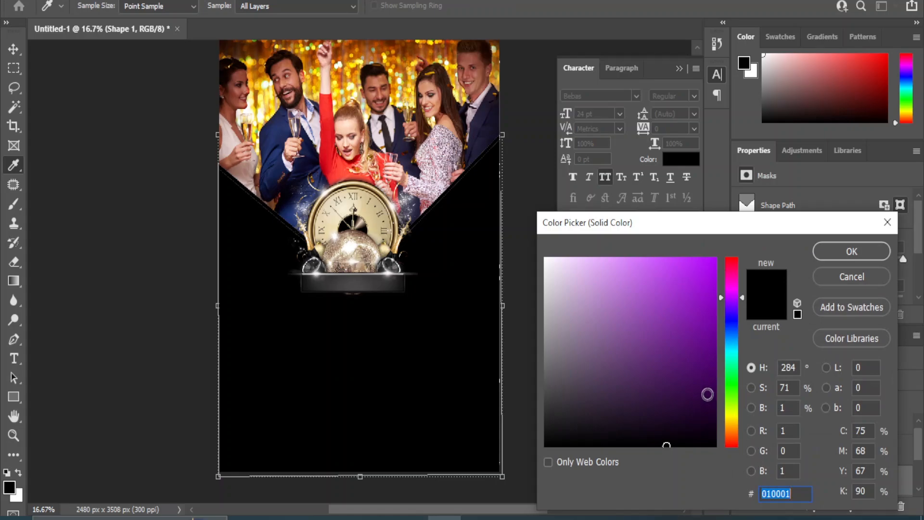
click(340, 69)
click(851, 251)
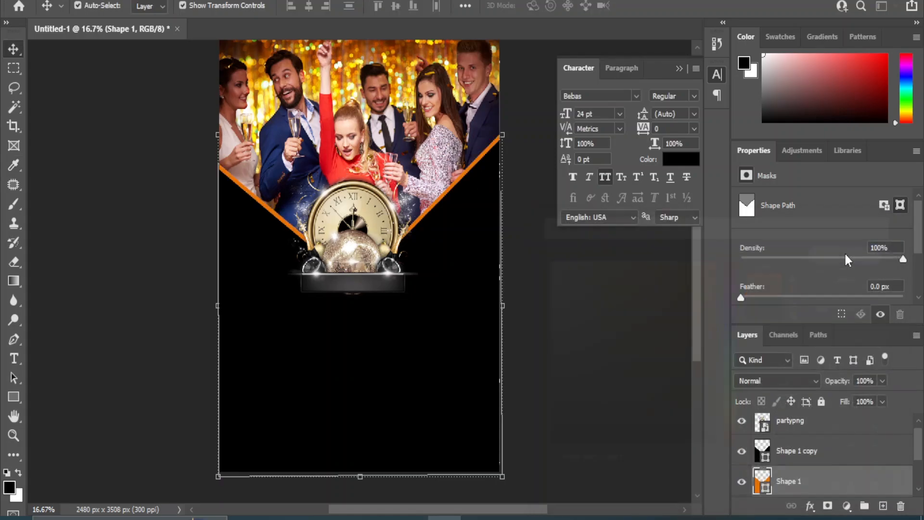
click(615, 335)
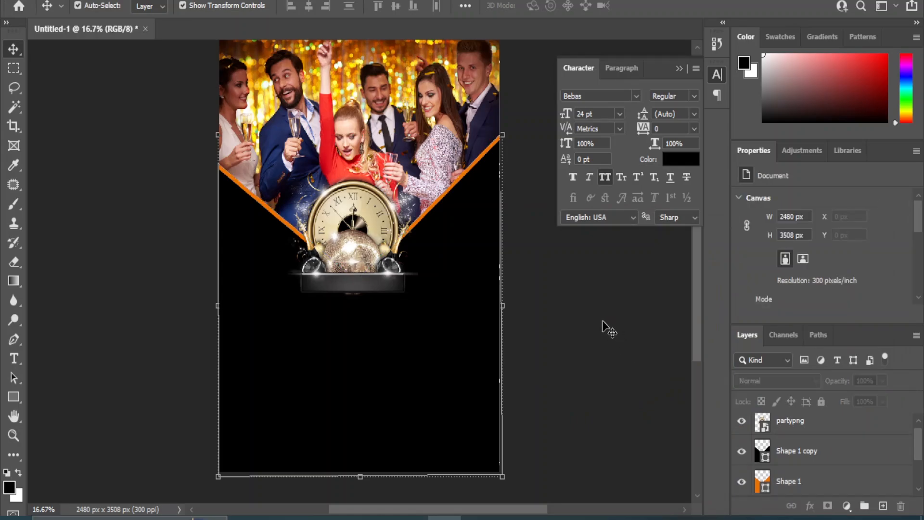
- Place the png (2) gold glitter image over the bottom of the canvas and put its layer directly below partypng
mouse_move(412, 518)
click(476, 452)
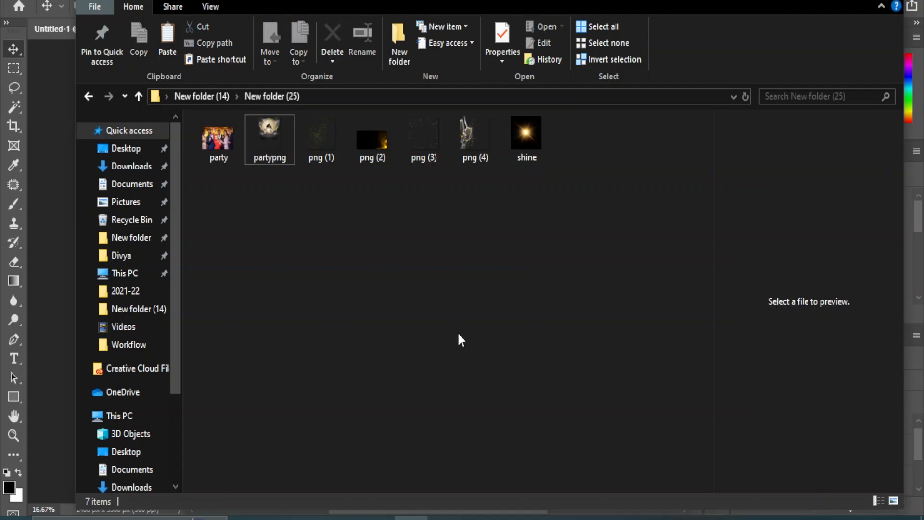
drag(380, 156, 400, 439)
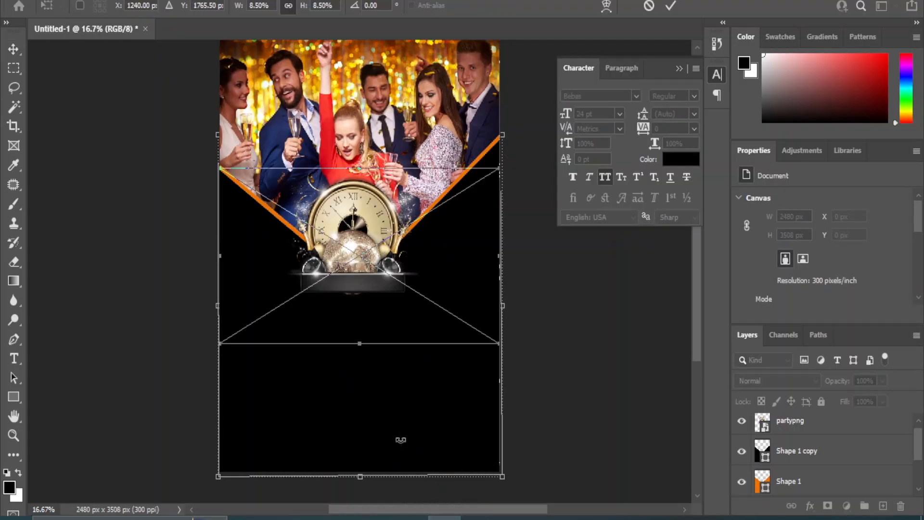
drag(376, 320, 371, 452)
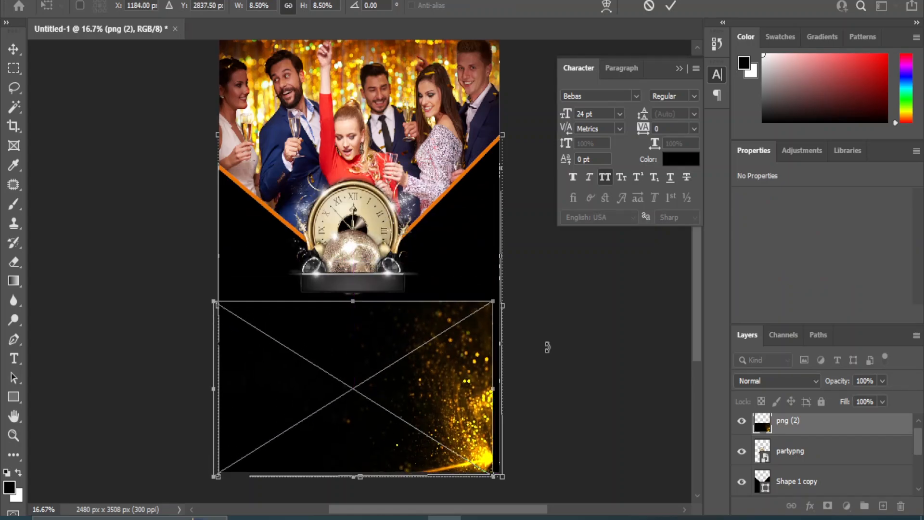
drag(790, 430, 785, 469)
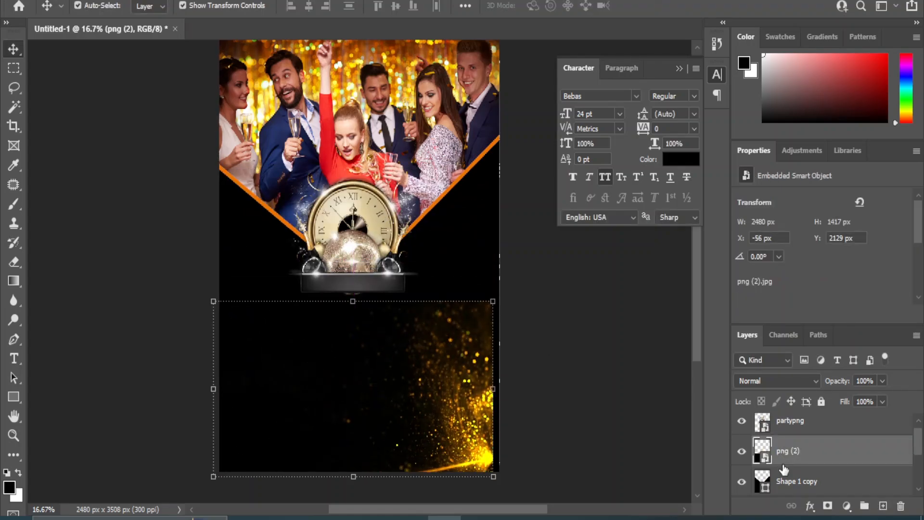
- Enlarge the png (2) glitter image to 17.05% and position it to cover the black area with the glow at the lower right
drag(493, 303, 519, 254)
drag(395, 344, 376, 344)
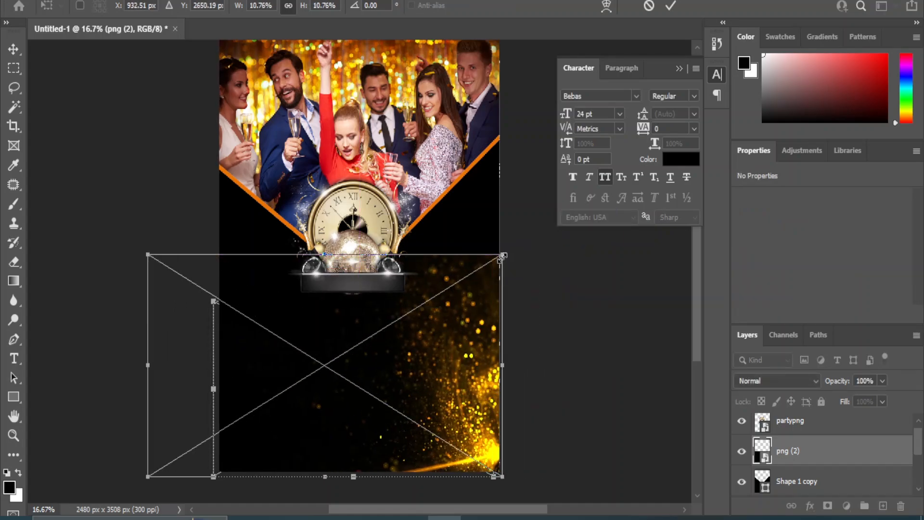
drag(500, 255, 606, 181)
drag(470, 392, 359, 408)
drag(500, 203, 597, 132)
drag(438, 332, 392, 339)
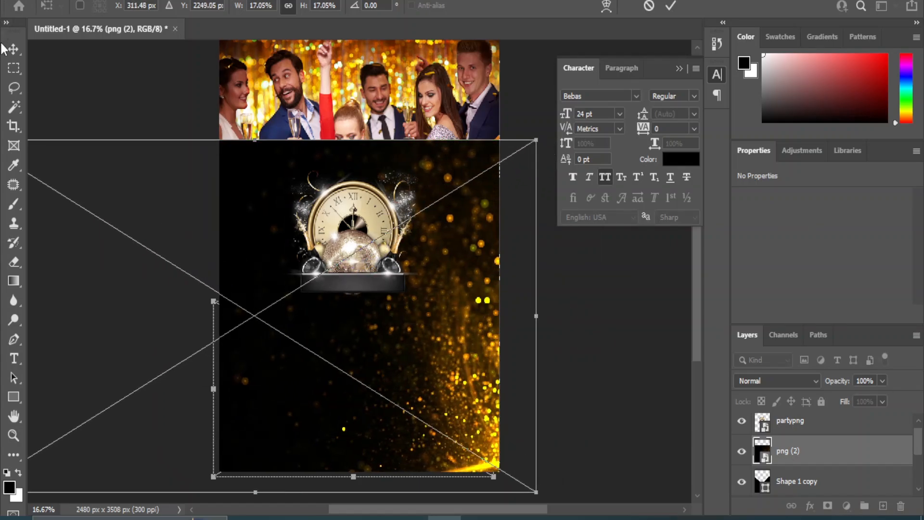
key(Return)
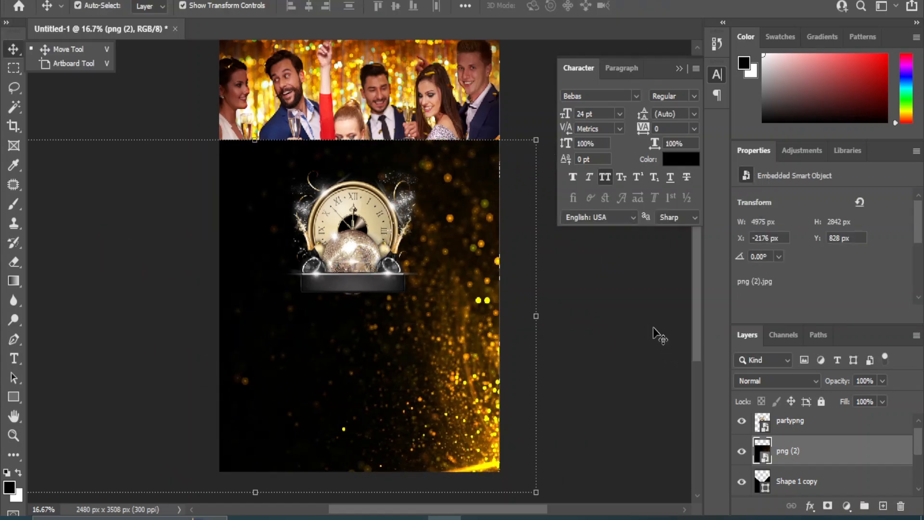
- Set the png (2) glitter layer's blend mode to Lighten and clip it to the Shape 1 copy layer
click(815, 380)
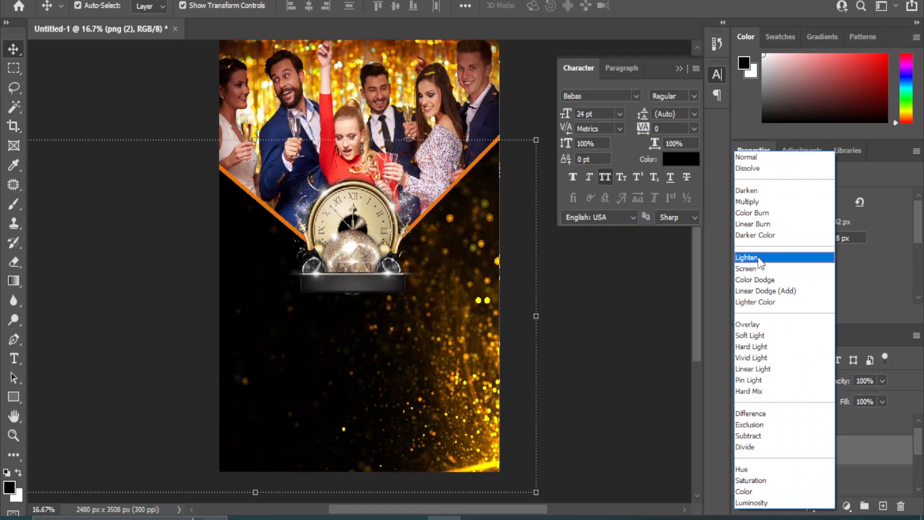
click(759, 257)
right_click(798, 458)
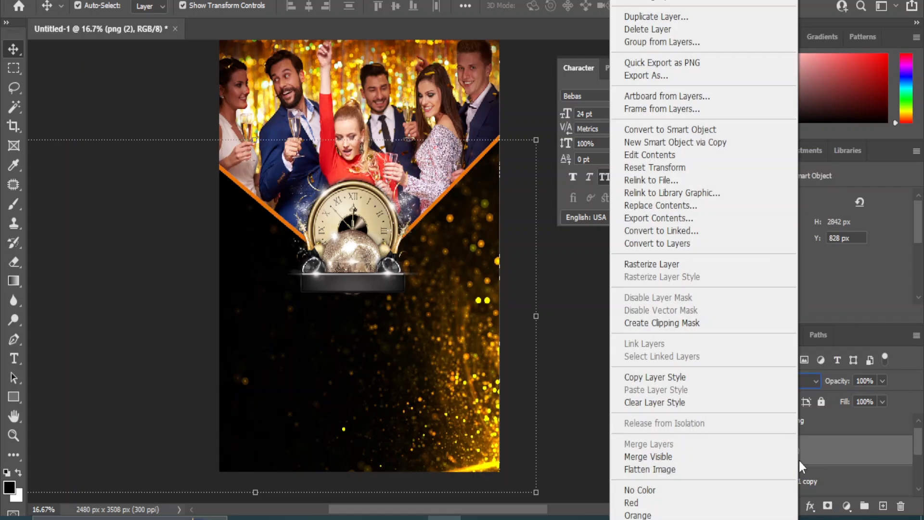
click(669, 321)
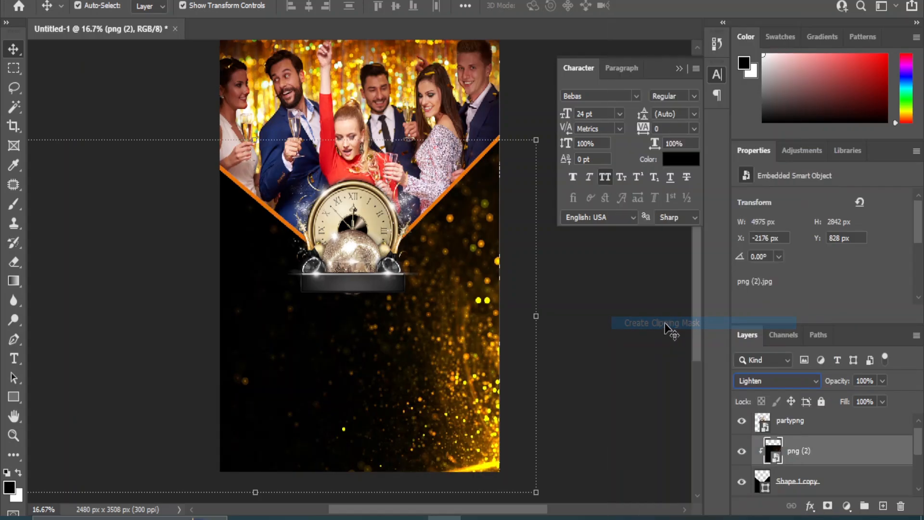
click(583, 354)
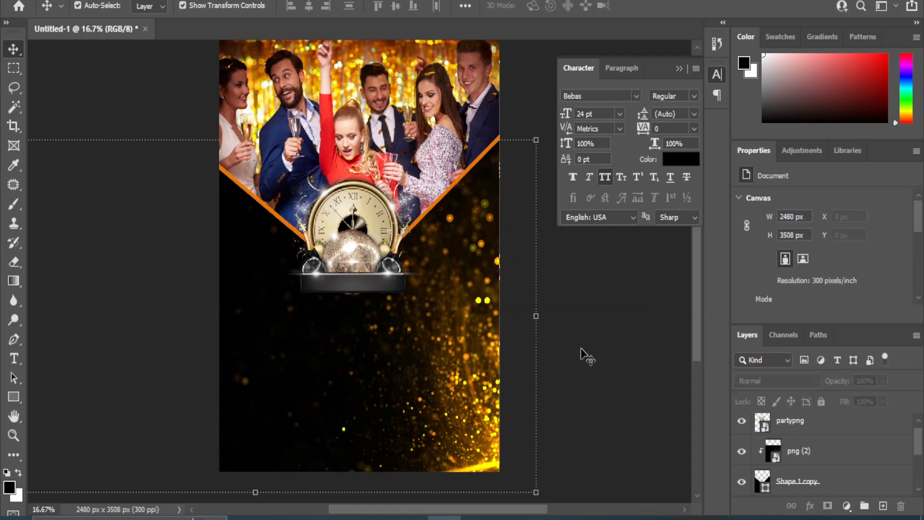
- Shift the png (2) glitter image horizontally to the right, to X -1936 px
click(432, 376)
key(shift+Right)
key(shift+Right)
key(shift+Right)
key(shift+Right)
key(shift+Right)
key(shift+Right)
key(shift+Right)
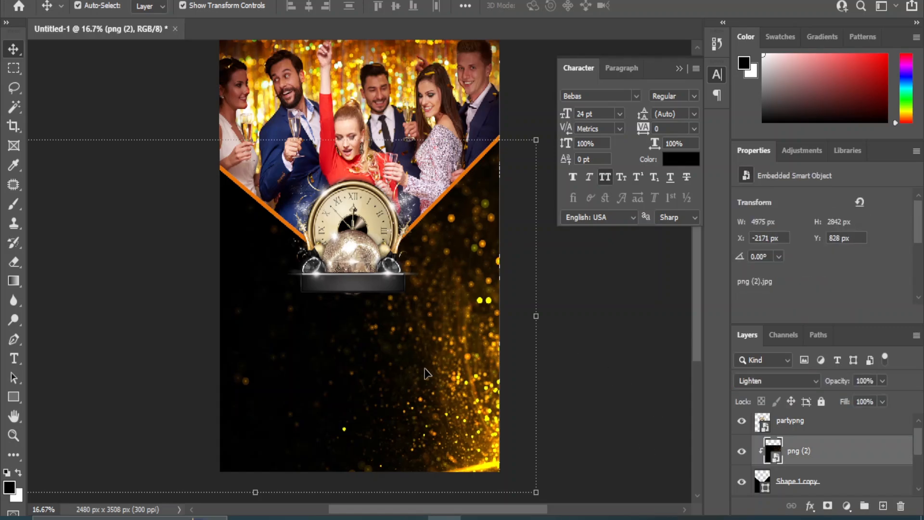
key(shift+Right)
key(shift+Right)
key(shift+Right)
key(shift+Right)
key(shift+Right)
key(shift+Right)
key(shift+Right)
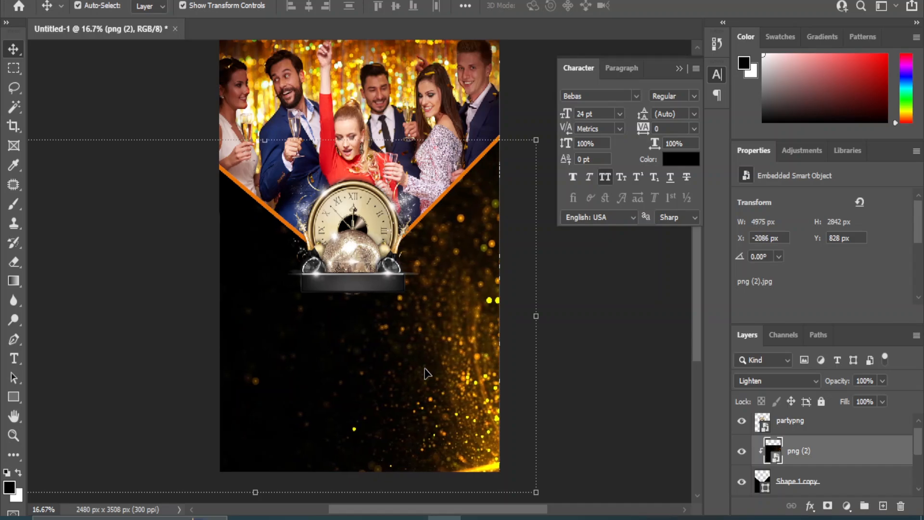
key(shift+Right)
key(shift+Right)
key(shift+Right)
key(shift+Right)
key(shift+Right)
key(shift+Right)
key(shift+Right)
key(shift+Right)
key(shift+Right)
key(shift+Right)
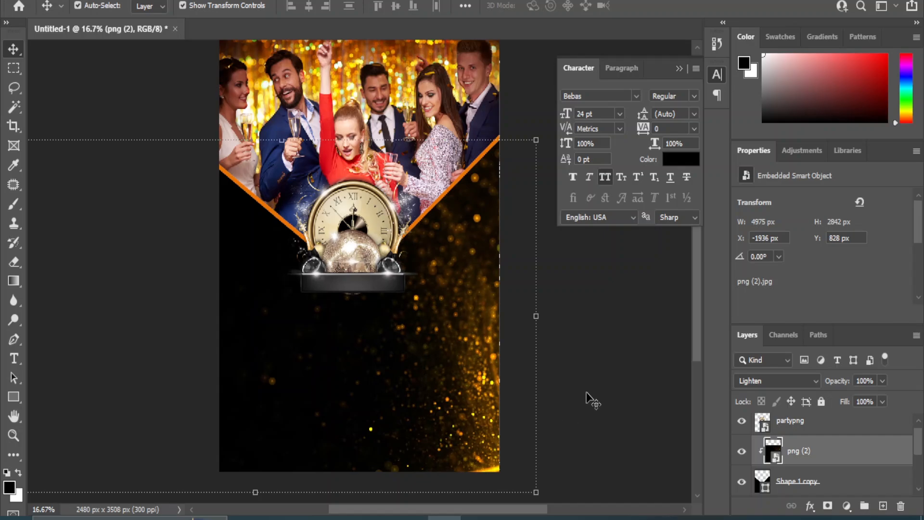
click(615, 373)
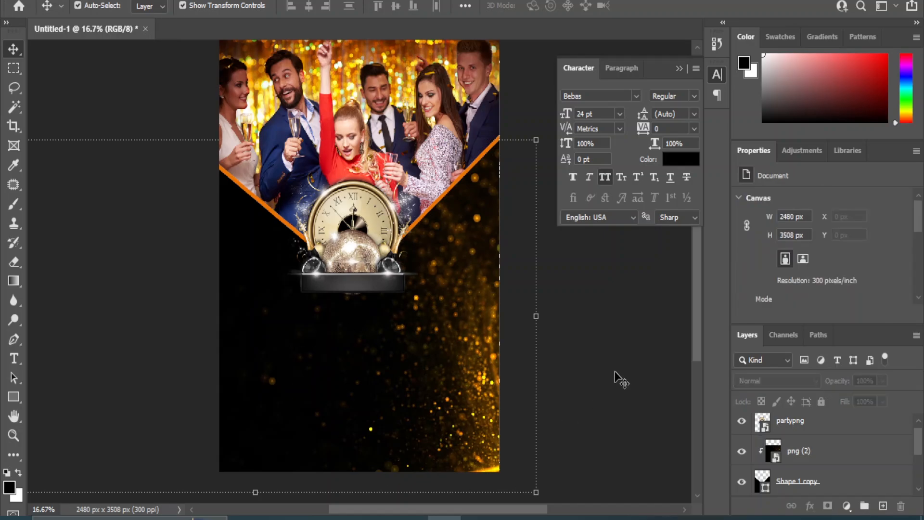
- Place the png (1) gold particle image from New folder (25) onto the flyer at its original size
click(418, 485)
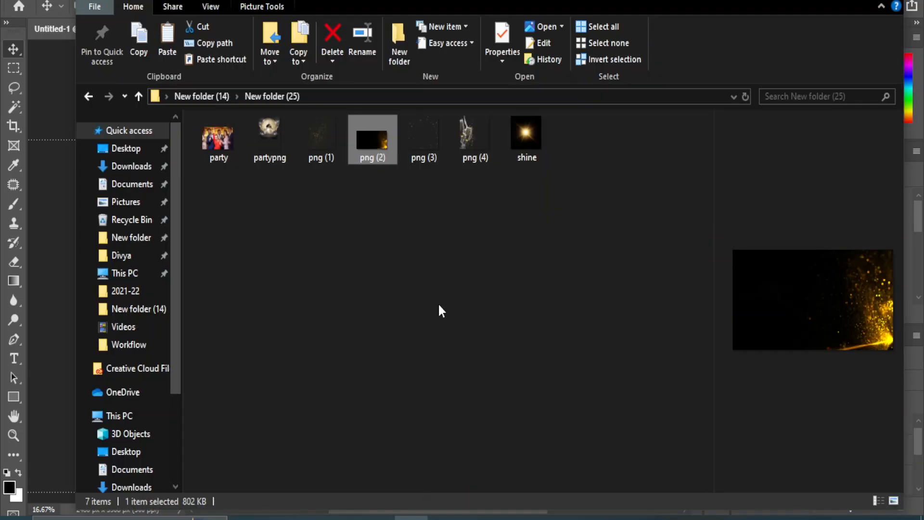
drag(321, 135, 265, 379)
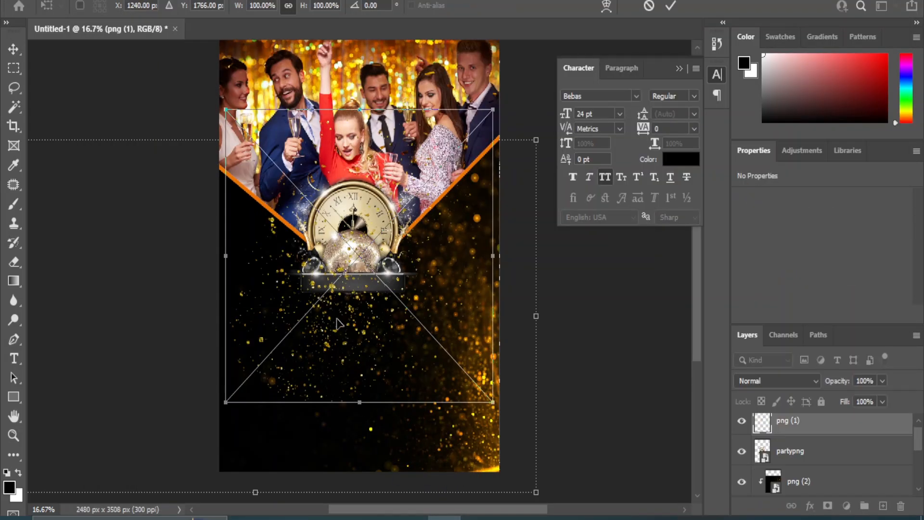
key(Return)
- Scale the png (1) particles to 47.08% and move them to the flyer's left edge beside the clock base
scroll(803, 443, down, 2)
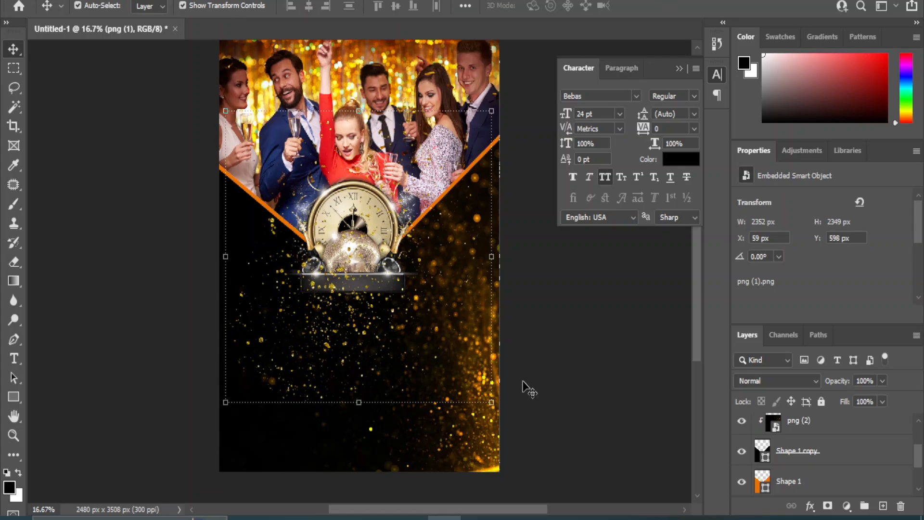
click(321, 319)
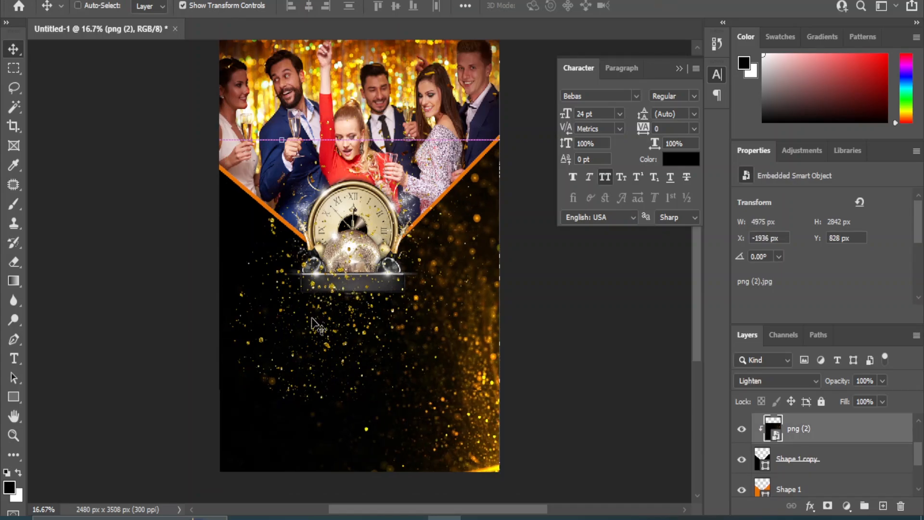
scroll(799, 435, up, 2)
click(802, 432)
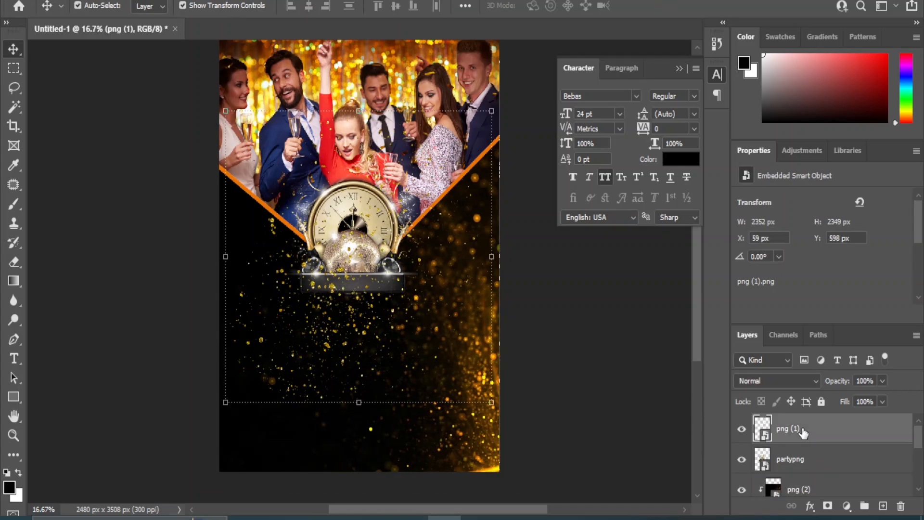
drag(492, 111, 350, 263)
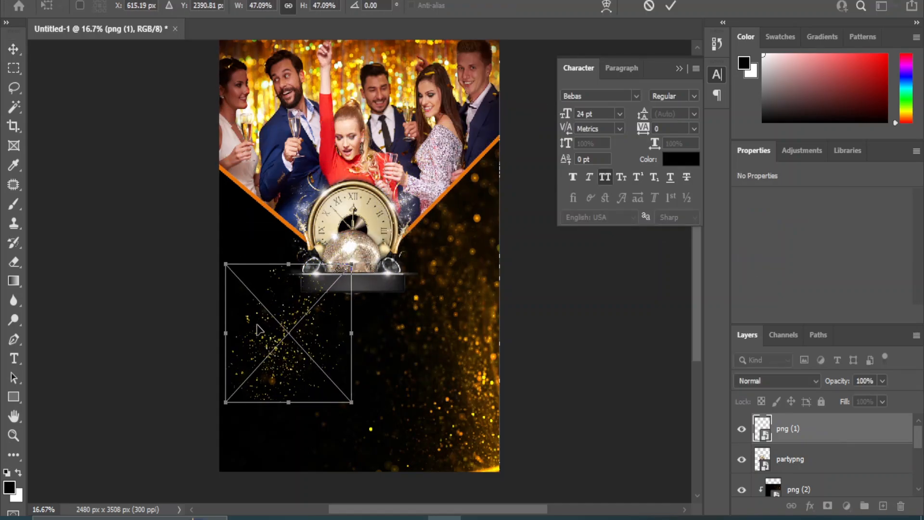
drag(245, 274, 237, 272)
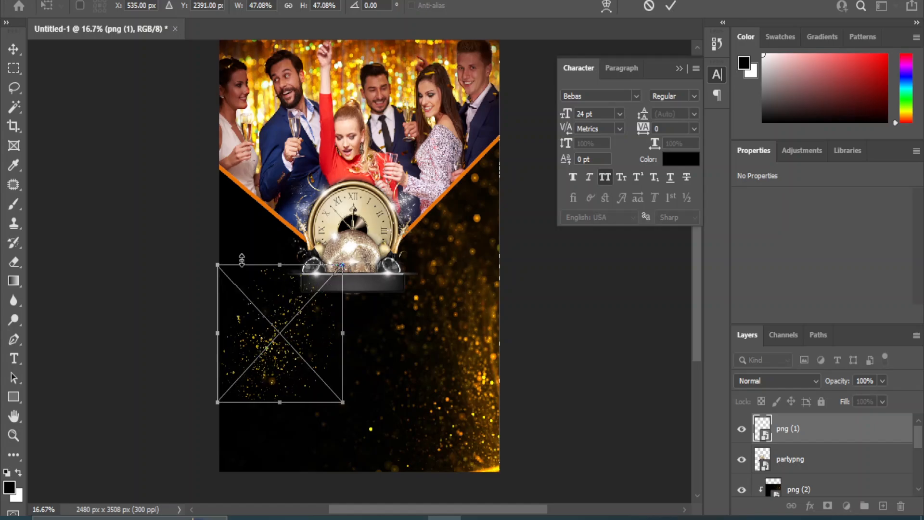
key(shift+Up)
key(shift+Up)
key(shift+Up)
key(shift+Up)
key(shift+Up)
key(shift+Up)
key(shift+Up)
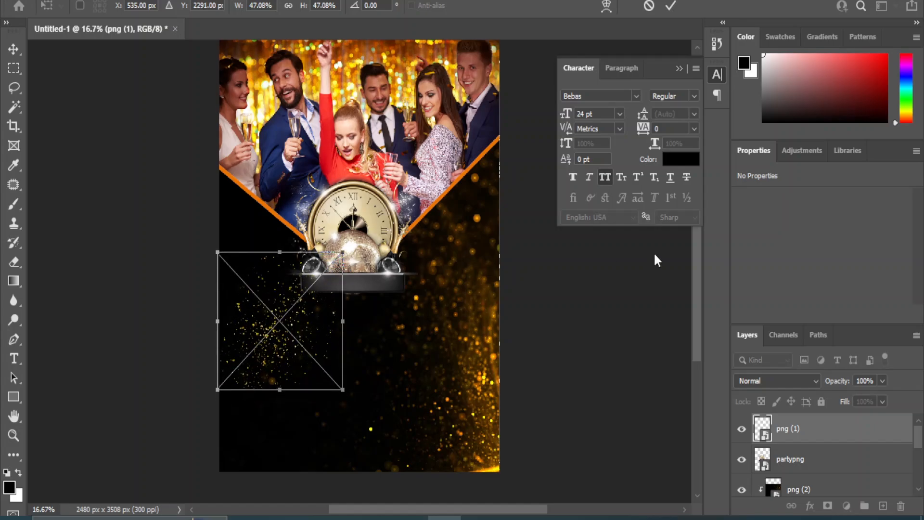
- Put the png (1) layer directly below partypng and nudge the particles left and up to X -261 px, Y 1431 px
drag(806, 442, 804, 478)
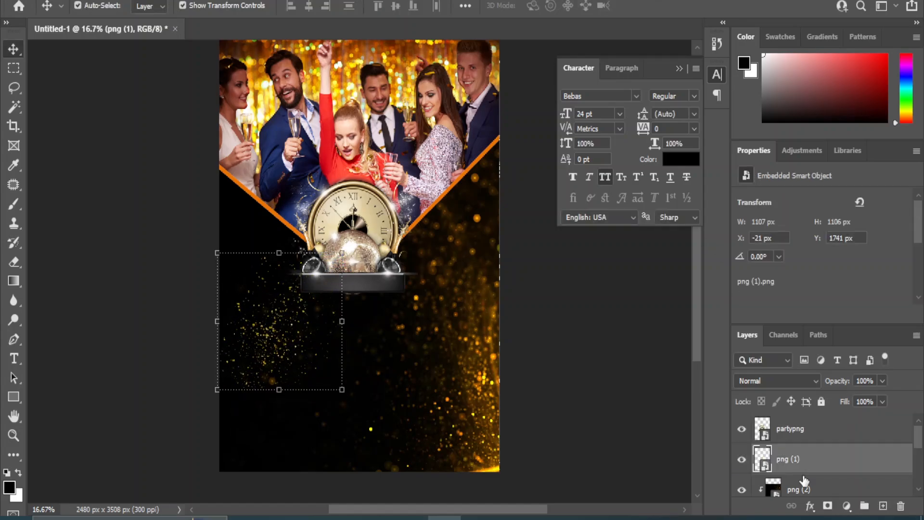
key(shift+Left)
key(shift+Left)
key(shift+Left)
key(shift+Left)
key(shift+Left)
key(shift+Up)
key(shift+Up)
key(shift+Up)
key(shift+Up)
key(shift+Up)
key(shift+Up)
key(shift+Up)
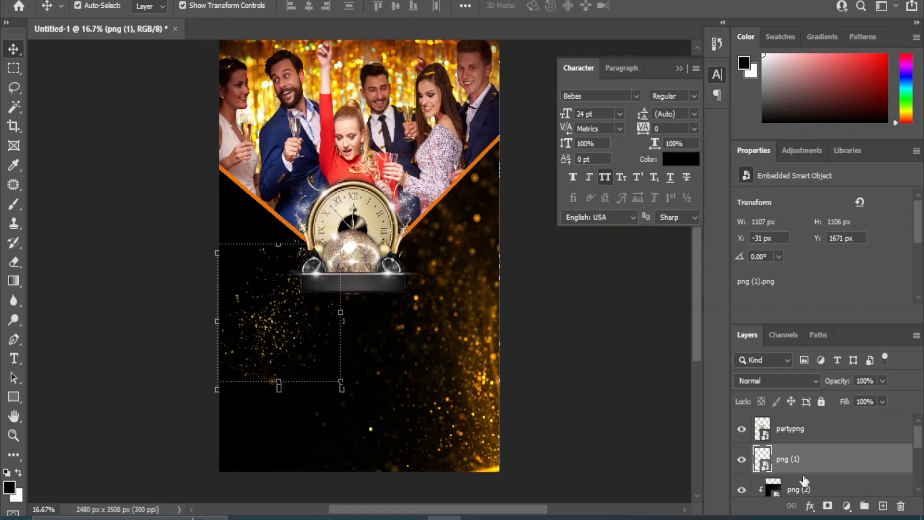
key(shift+Left)
key(shift+Left)
key(shift+Left)
key(shift+Left)
key(shift+Left)
key(shift+Left)
key(shift+Left)
key(shift+Left)
key(shift+Left)
key(shift+Left)
key(shift+Left)
key(shift+Left)
key(shift+Left)
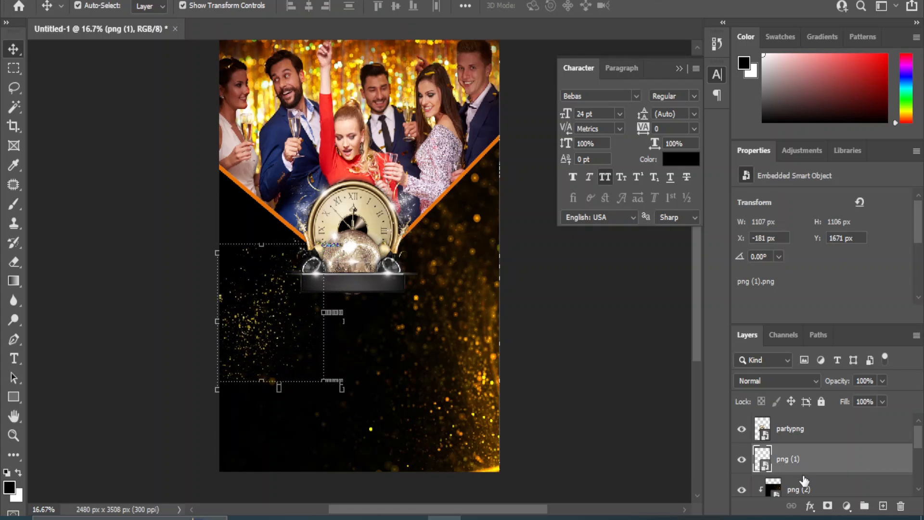
key(shift+Up)
key(shift+Left)
key(shift+Left)
key(shift+Left)
key(shift+Left)
key(shift+Up)
key(shift+Up)
key(shift+Up)
key(shift+Up)
key(shift+Up)
key(shift+Up)
key(shift+Up)
key(shift+Up)
key(shift+Up)
key(shift+Up)
key(shift+Up)
key(shift+Up)
key(shift+Up)
key(shift+Up)
key(shift+Up)
key(shift+Up)
key(shift+Up)
key(shift+Up)
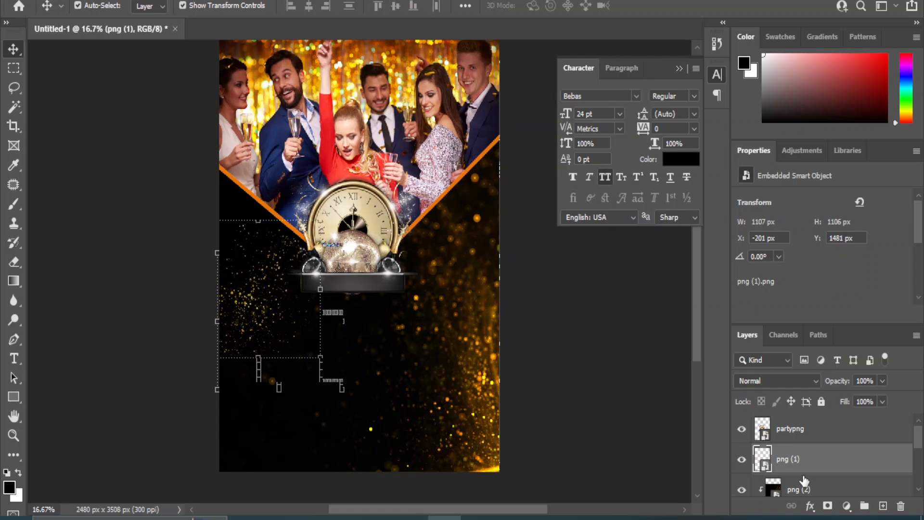
key(shift+Left)
key(shift+Left)
key(shift+Up)
key(shift+Up)
key(shift+Up)
key(shift+Up)
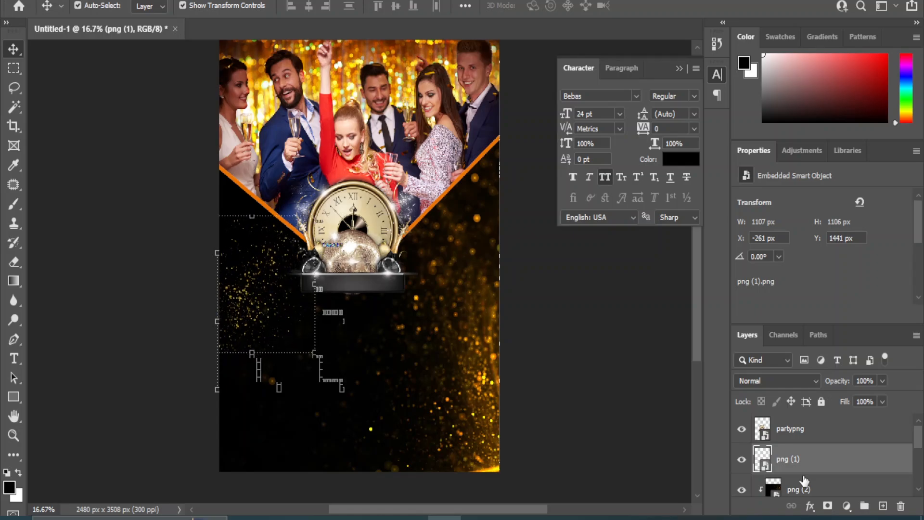
key(shift+Up)
- Clip png (1) to the black shape and enlarge it up and outward to about 1549 x 1547 px
right_click(823, 477)
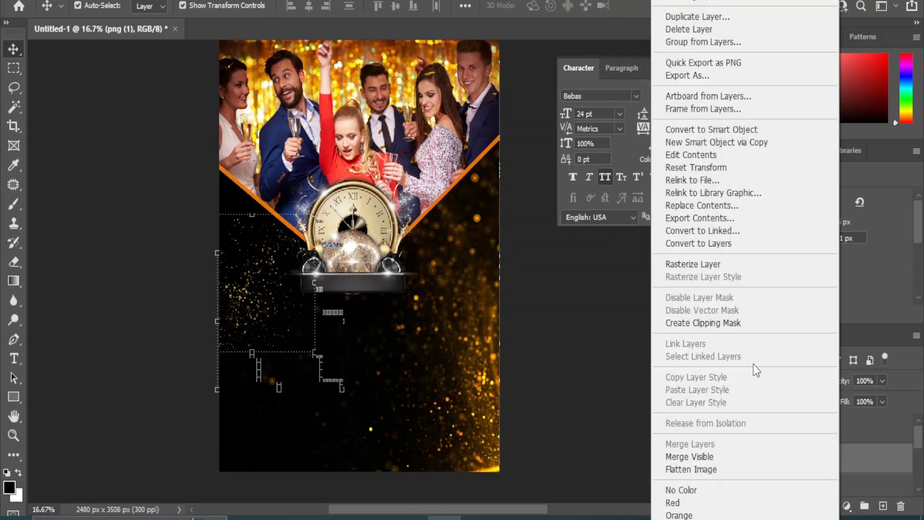
click(742, 324)
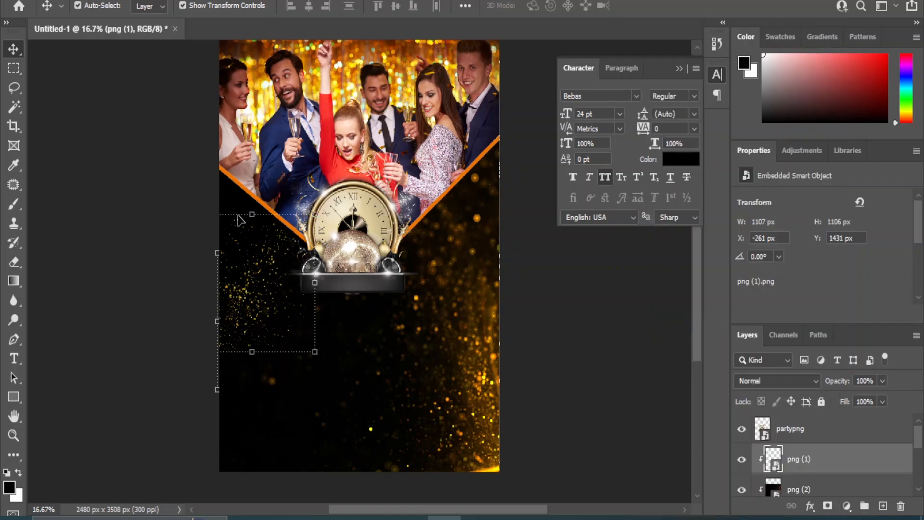
drag(316, 213, 336, 191)
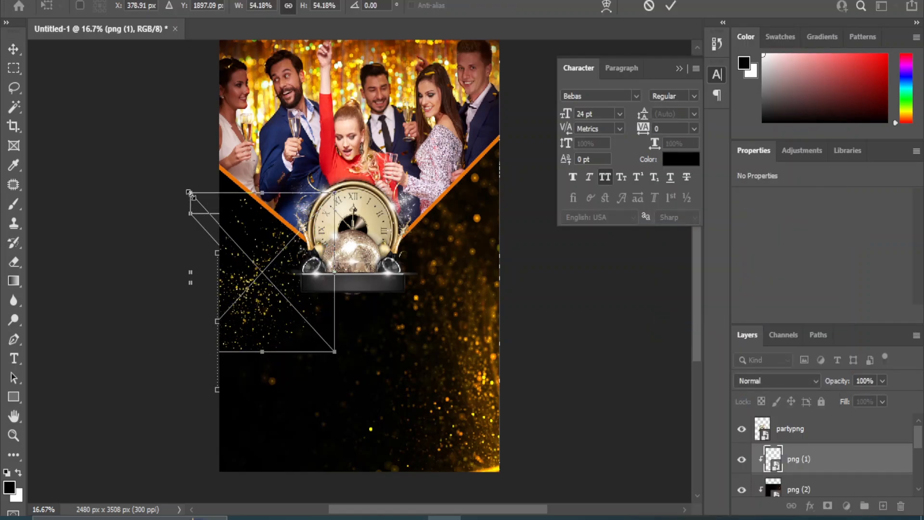
drag(190, 194, 160, 158)
click(12, 50)
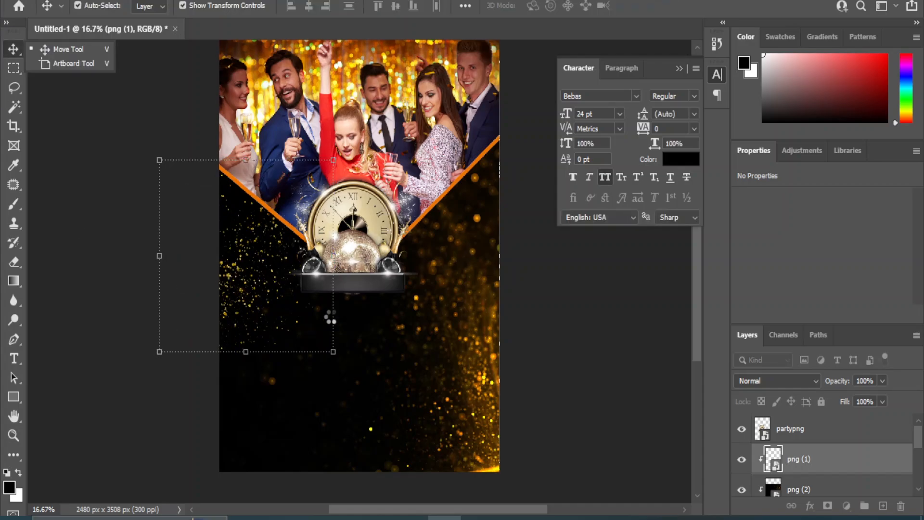
- Lower the png (1) layer's opacity to 86% and apply a Gaussian Blur with a 1.8 px radius
click(882, 380)
drag(886, 399, 874, 404)
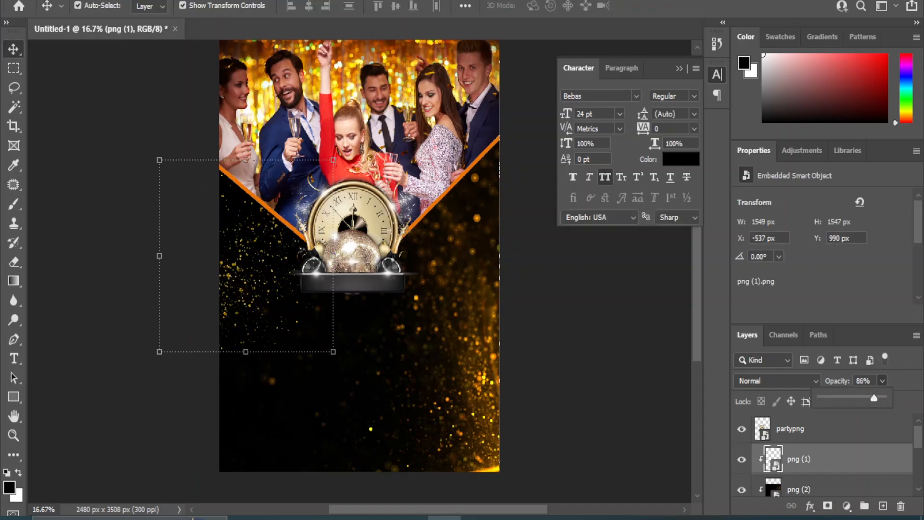
click(186, 0)
mouse_move(194, 175)
click(381, 231)
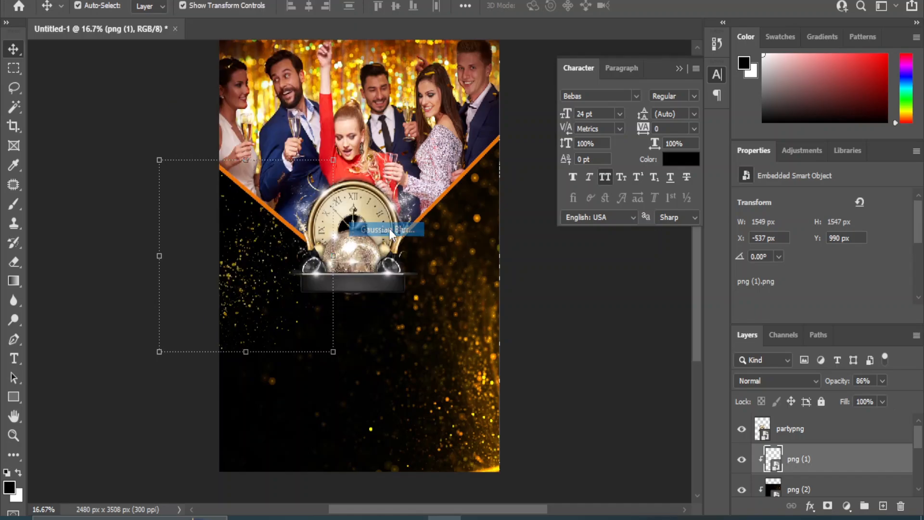
drag(600, 435, 574, 439)
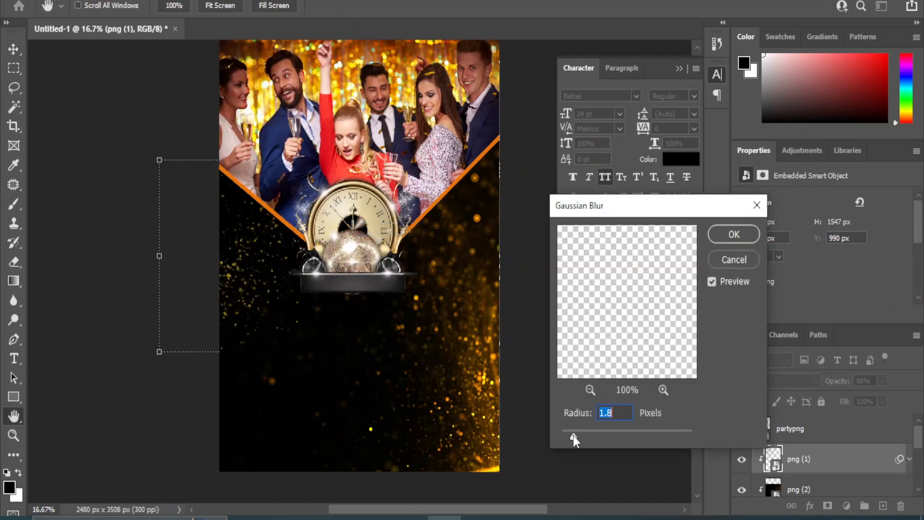
click(733, 233)
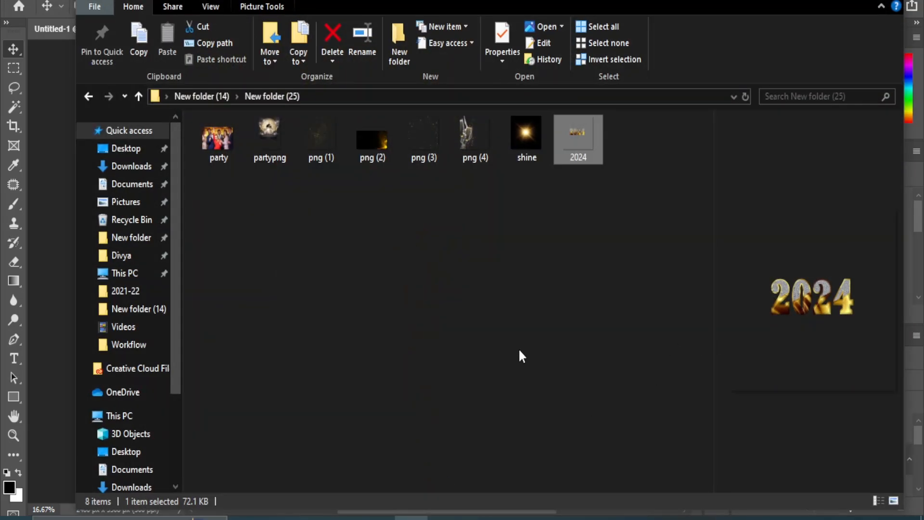
- Place the 2024 image from New folder (25), scale it to 180.49% and position it below the clock
drag(588, 131, 315, 412)
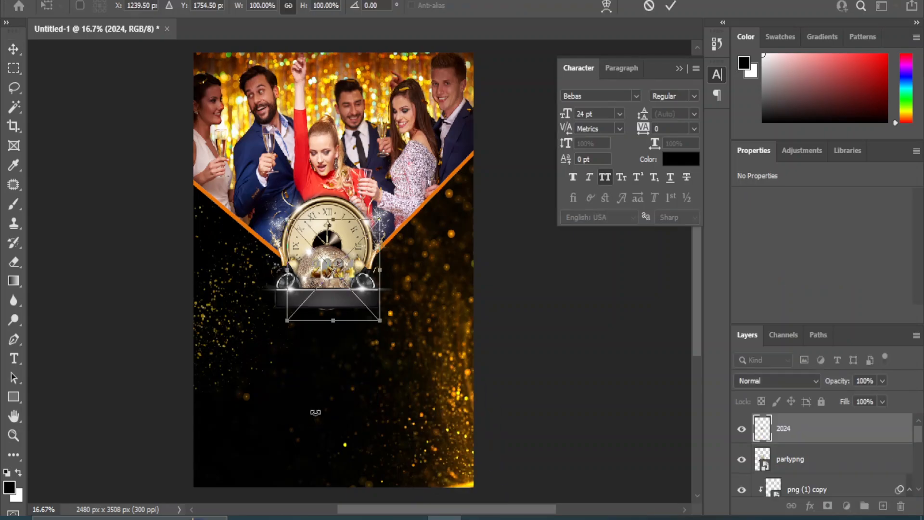
drag(380, 219, 454, 138)
drag(380, 236, 325, 370)
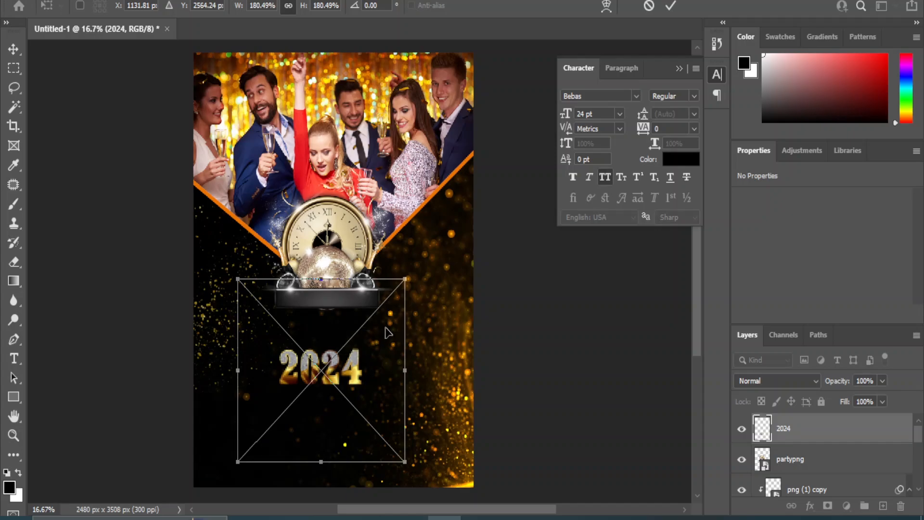
- Enlarge the placed 2024 image to 210.83% and move it down so it sits below the clock graphic
key(ctrl+plus)
key(ctrl+plus)
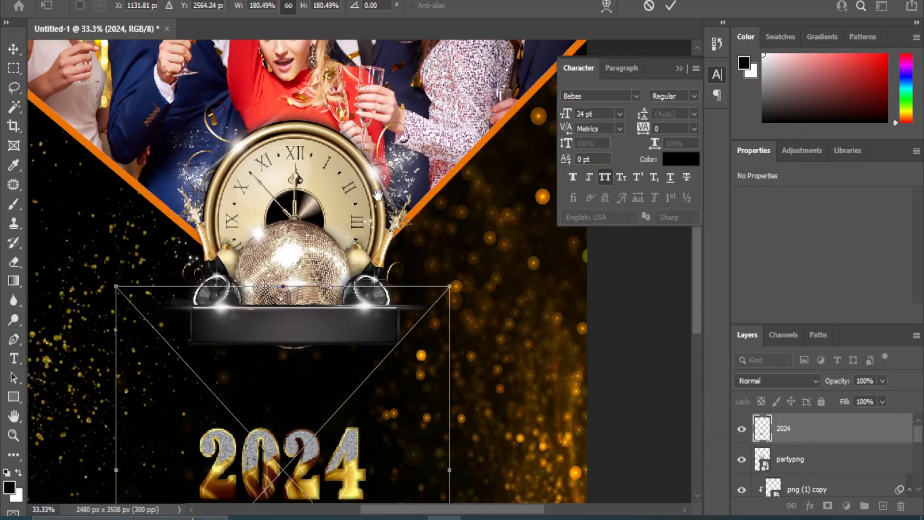
drag(378, 195, 399, 22)
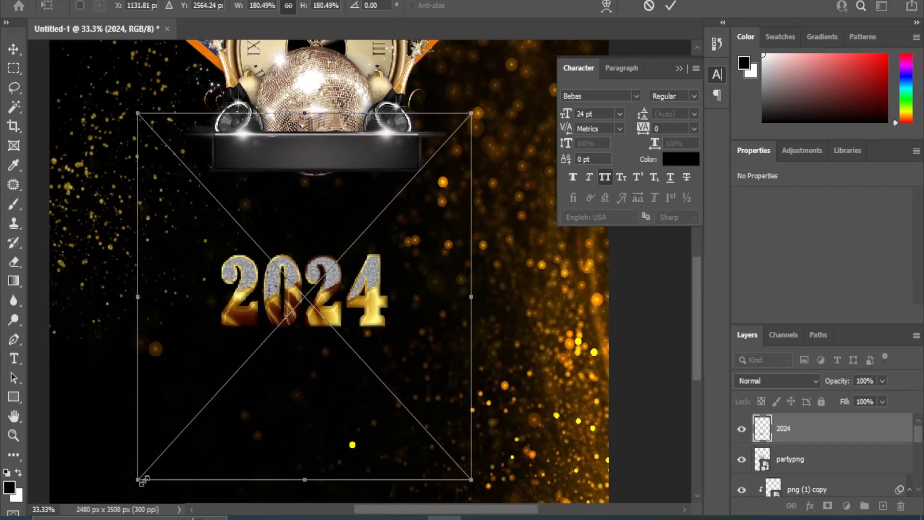
drag(143, 481, 128, 470)
key(ctrl+minus)
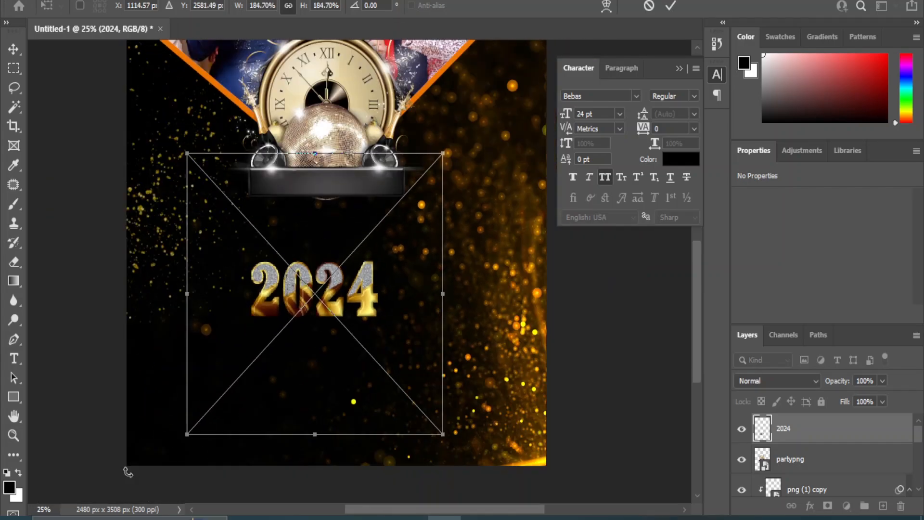
drag(444, 152, 479, 115)
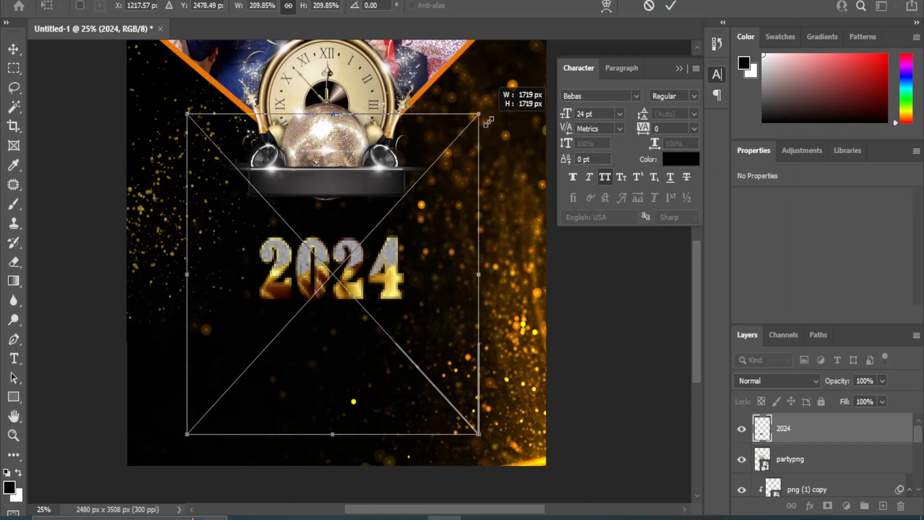
drag(319, 284, 322, 322)
click(13, 48)
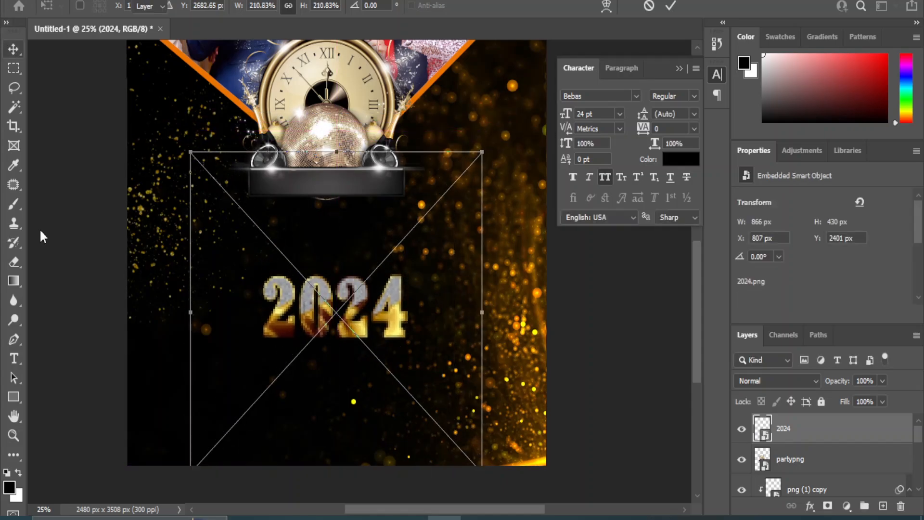
- Add an outside Stroke effect to the 2024 layer in near-white #fbf7f5
click(813, 513)
click(631, 336)
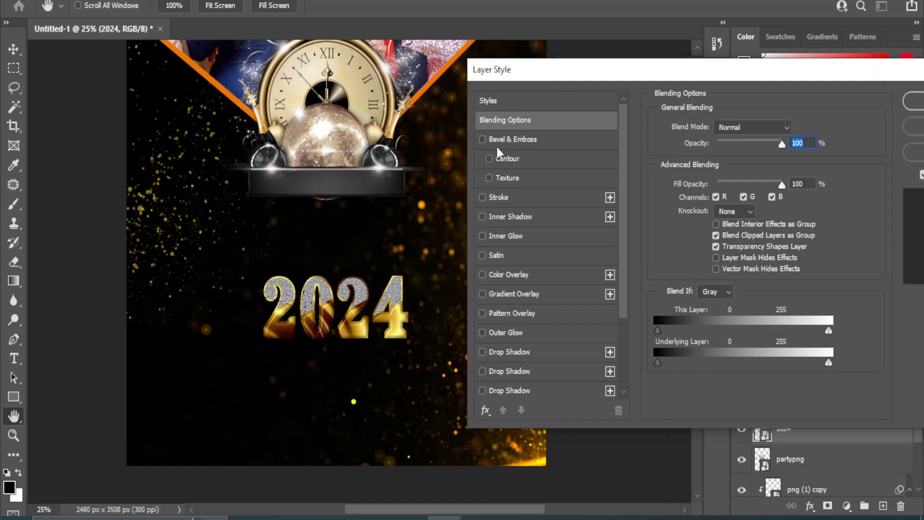
click(482, 196)
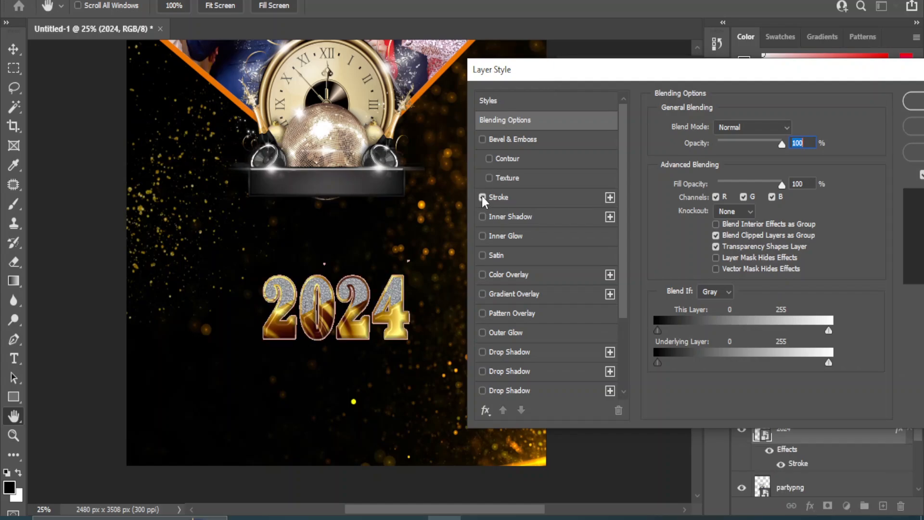
click(532, 196)
click(687, 235)
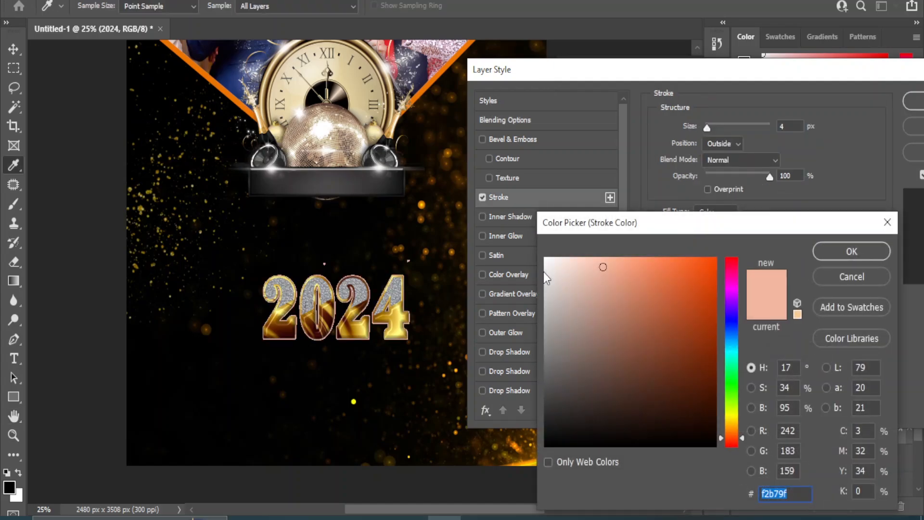
click(548, 260)
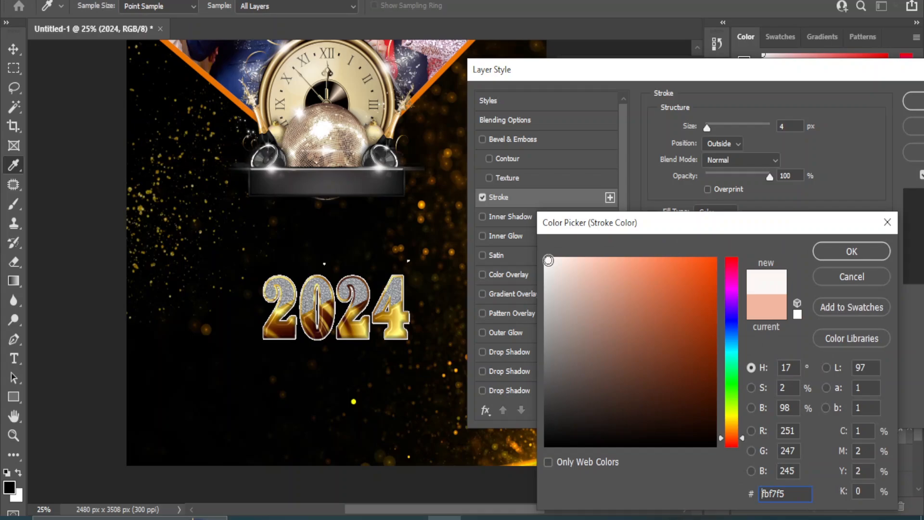
click(843, 253)
- Increase the 2024 stroke size to 18 px and apply the layer style
drag(709, 129, 714, 125)
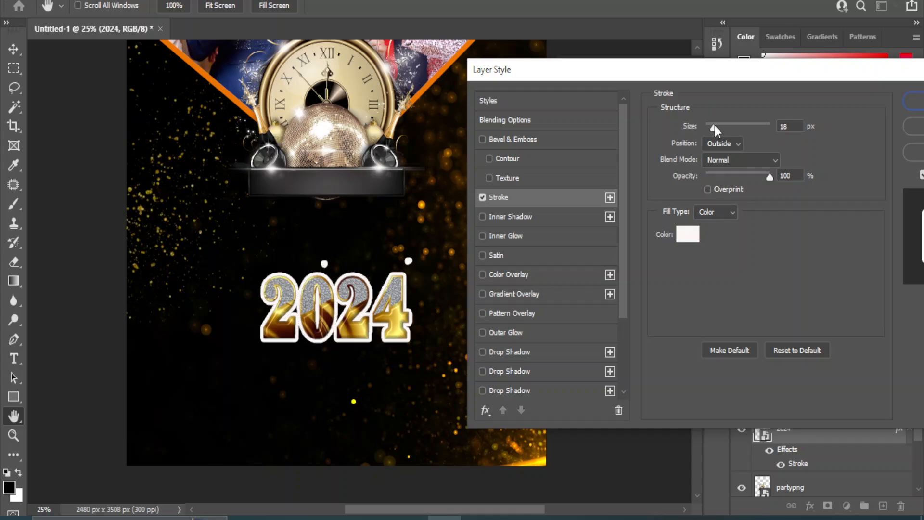
mouse_move(548, 73)
mouse_down()
mouse_move(483, 91)
mouse_move(309, 62)
mouse_up()
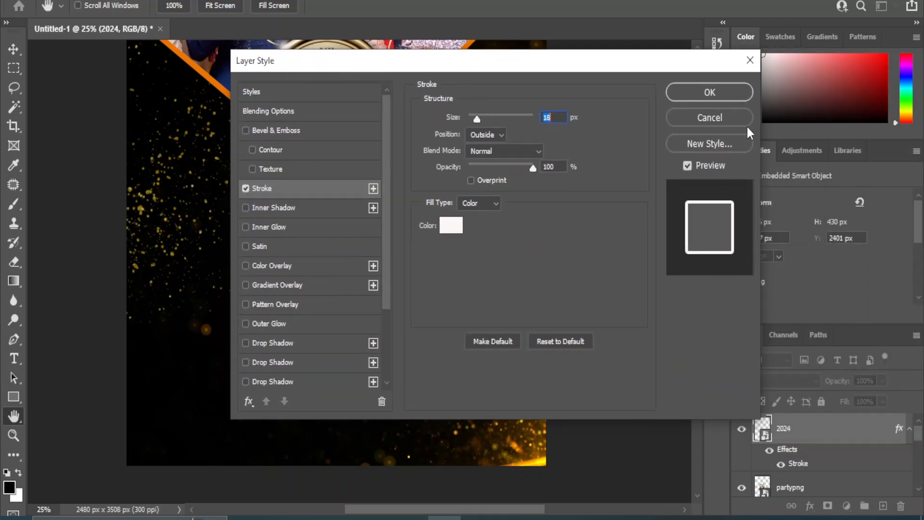
click(711, 91)
click(634, 328)
- Align the 2024 layer horizontally with the partypng clock graphic, then deselect both layers
key(ctrl+minus)
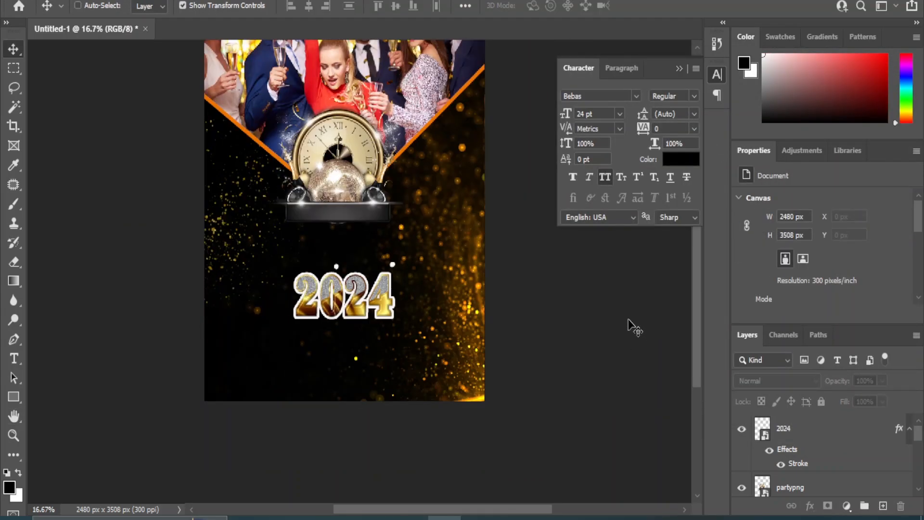
drag(364, 125, 378, 212)
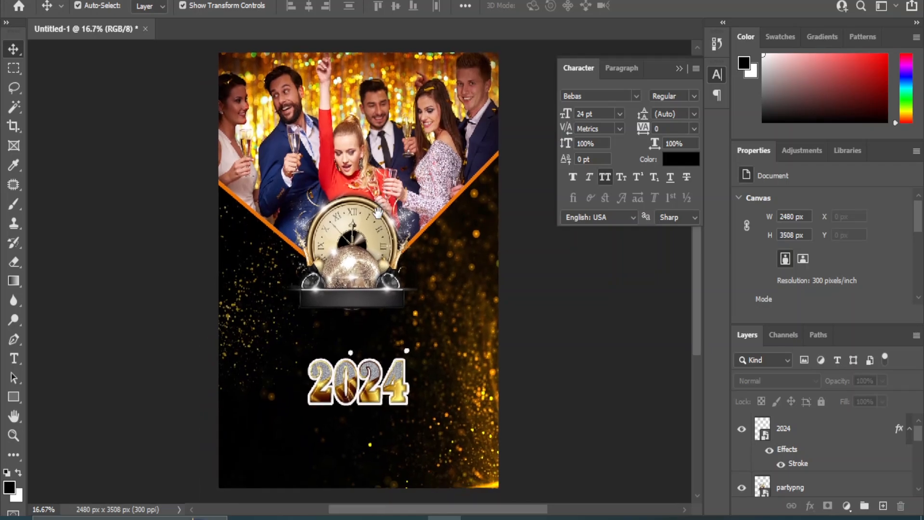
click(373, 390)
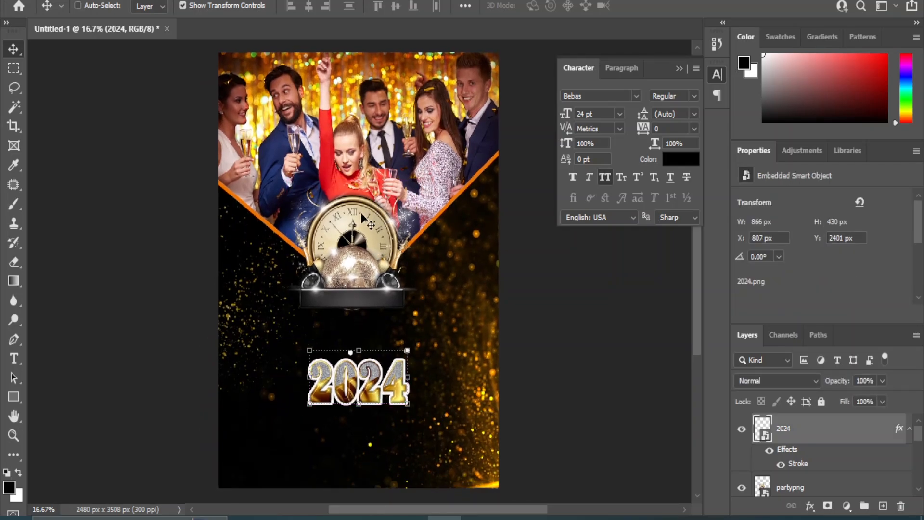
ctrl+click(790, 488)
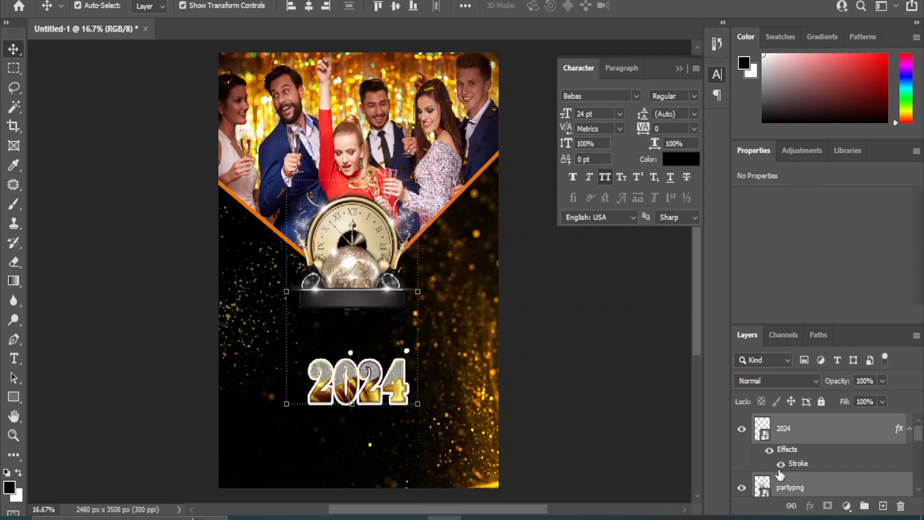
click(308, 6)
click(570, 416)
click(570, 416)
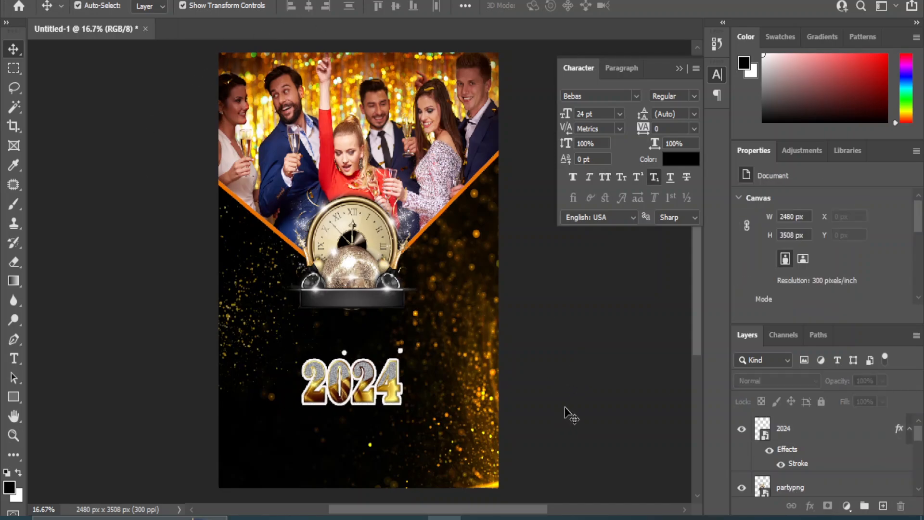
- Add the text "Happy New Year" beside the 2024 title and color it near-white #fbf7fd
click(13, 358)
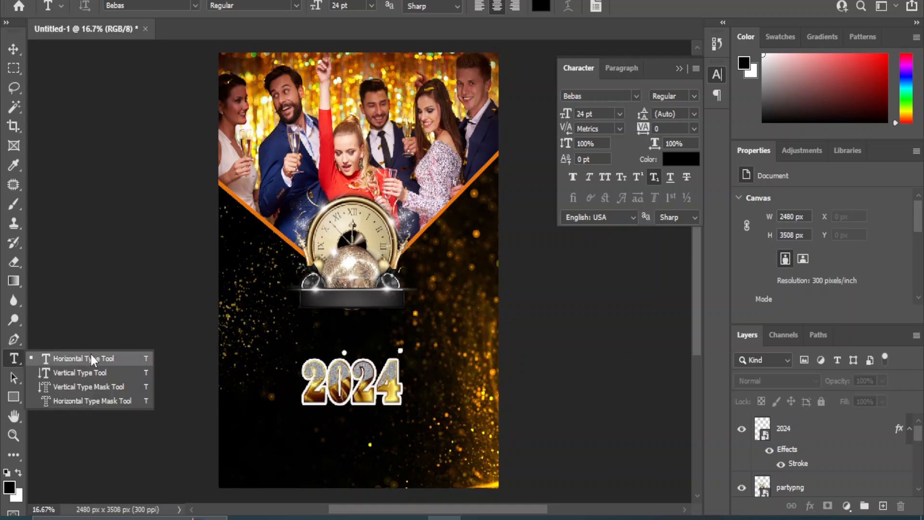
click(72, 359)
click(270, 356)
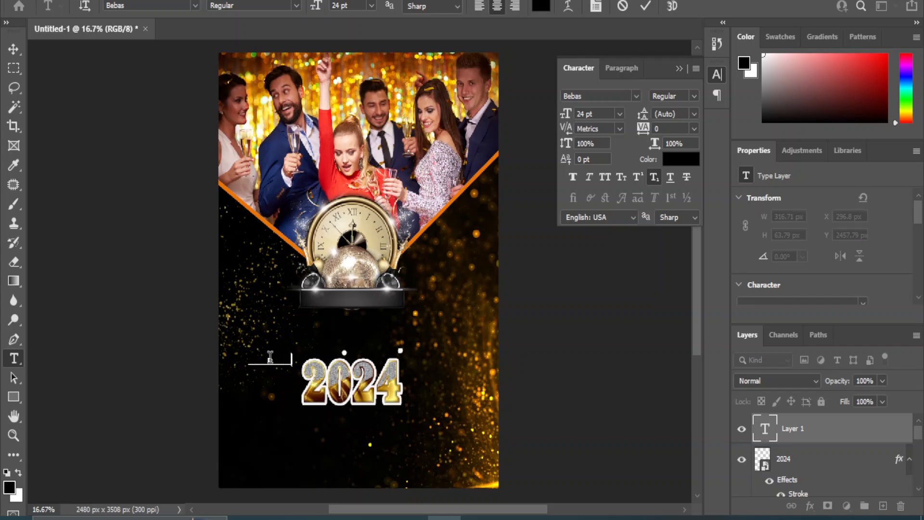
click(7, 51)
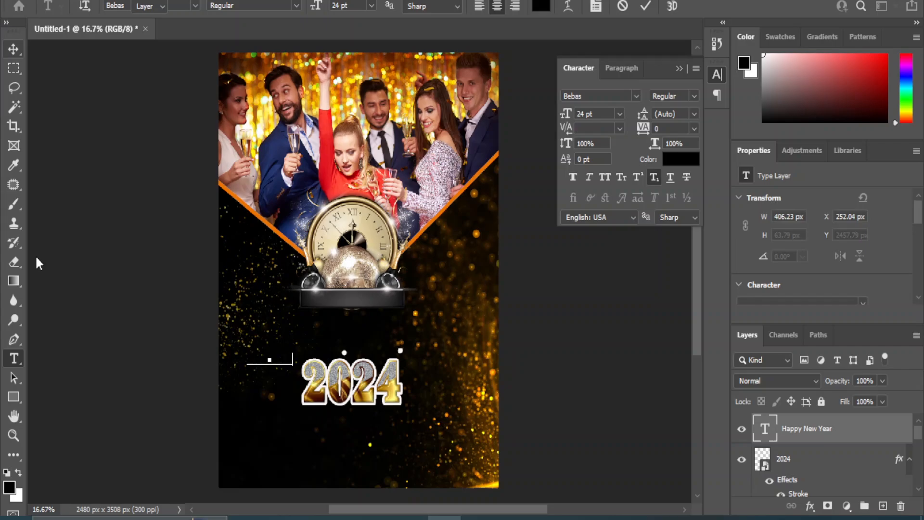
click(673, 160)
click(548, 260)
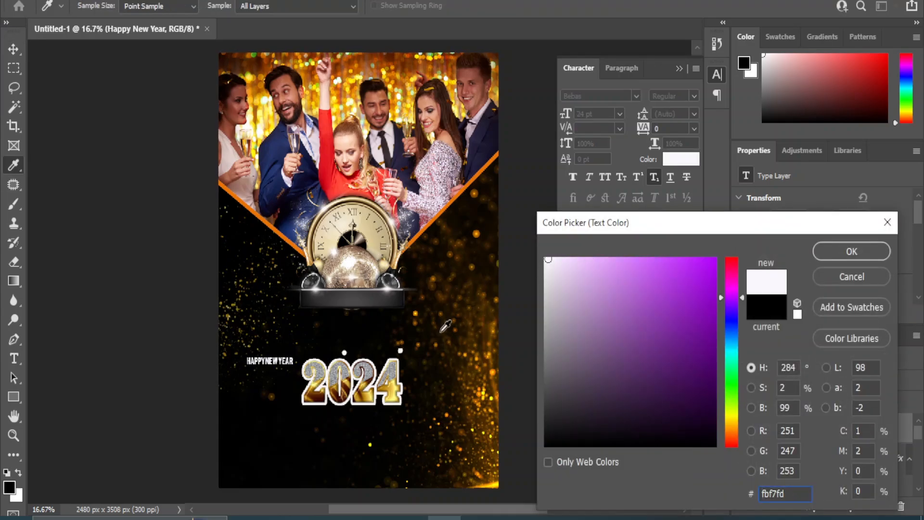
click(852, 251)
- Set the Happy New Year text to 48 pt and center it between the clock and the 2024 title
click(620, 114)
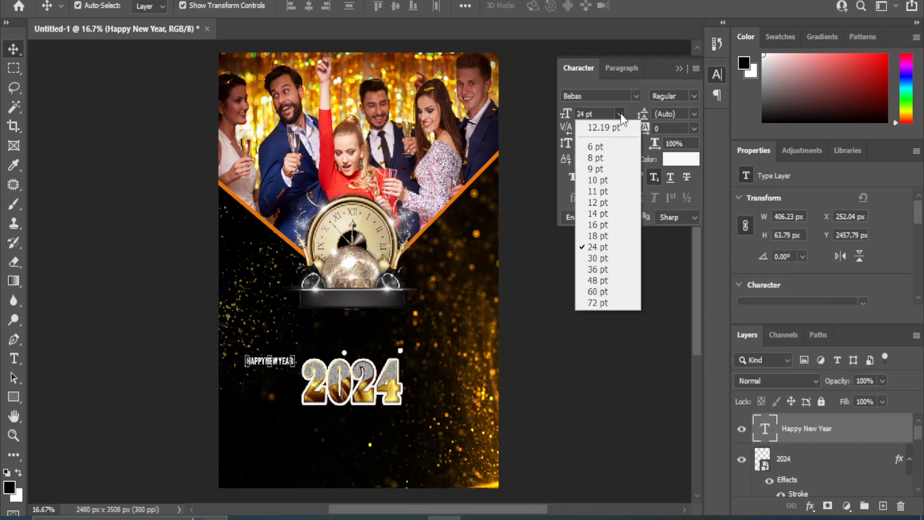
click(597, 270)
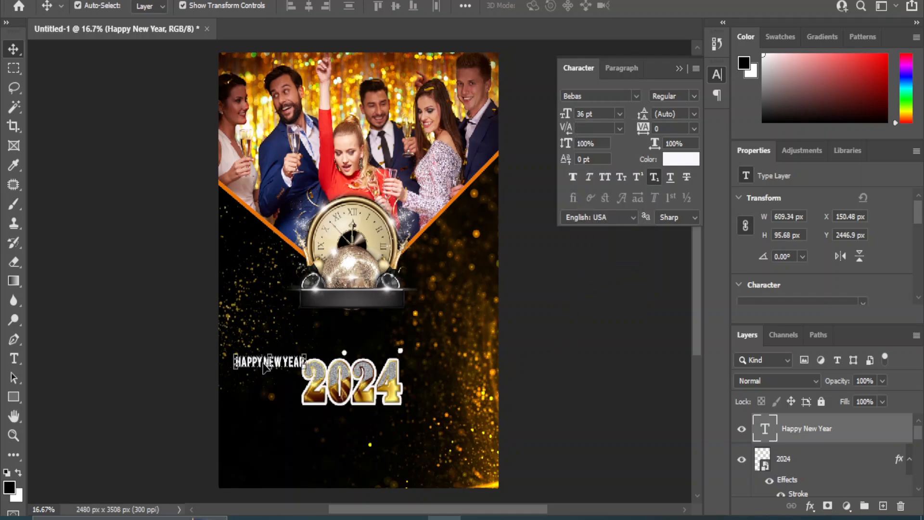
drag(263, 364, 347, 333)
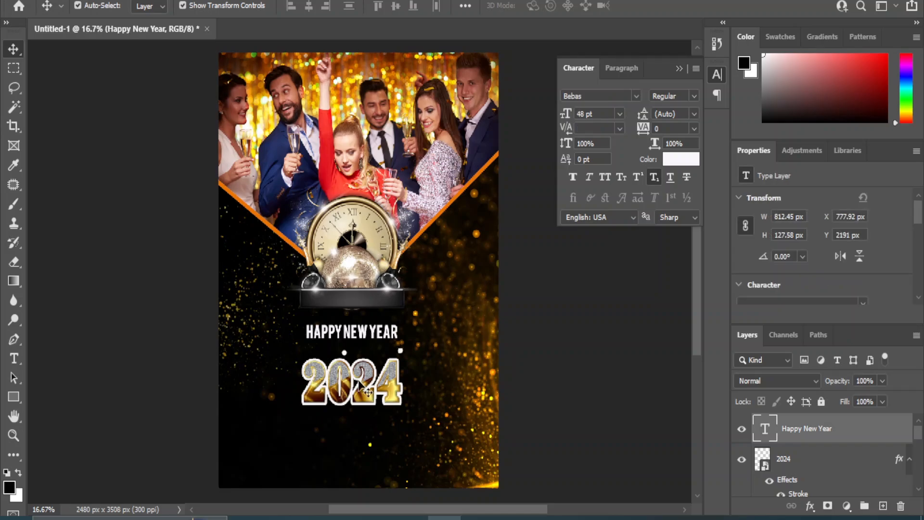
click(360, 385)
key(ctrl+t)
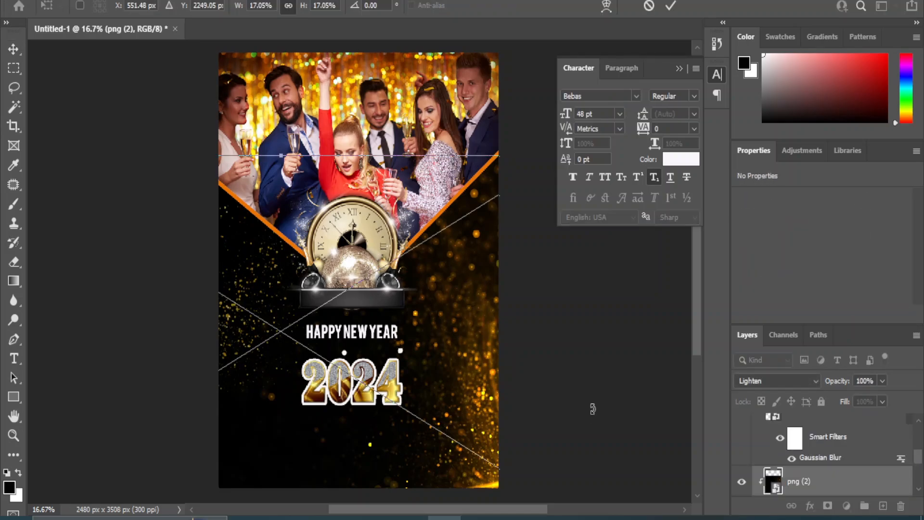
click(12, 45)
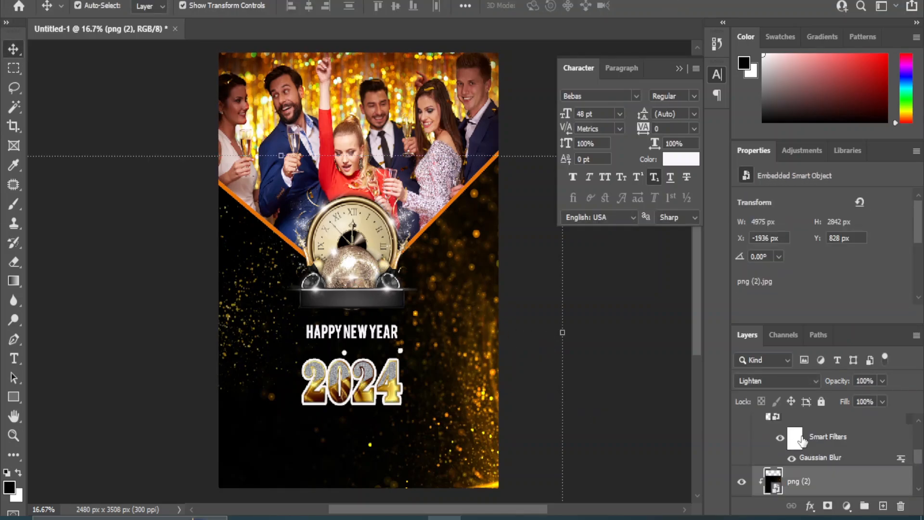
- Scale the 2024 title up to 236.39% and position it just beneath the Happy New Year text
scroll(801, 440, up, 3)
click(789, 445)
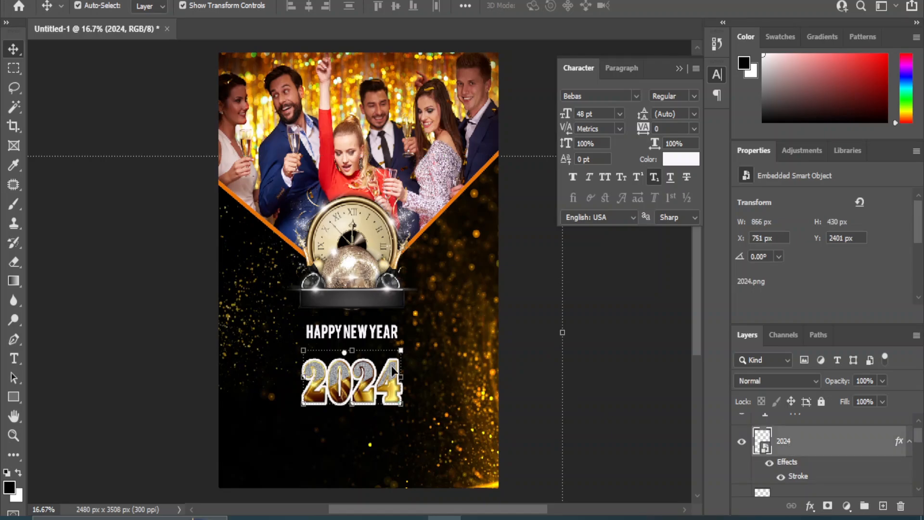
key(ctrl+t)
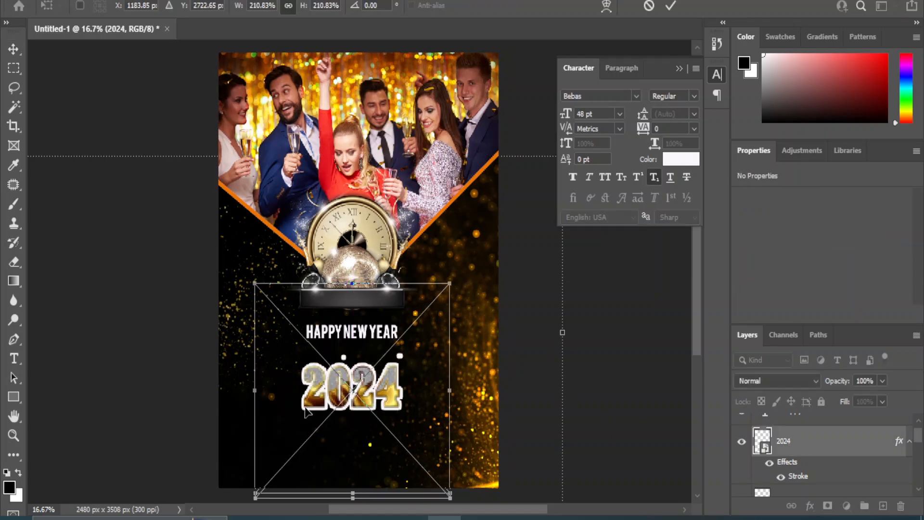
drag(306, 409, 306, 404)
drag(452, 278, 456, 271)
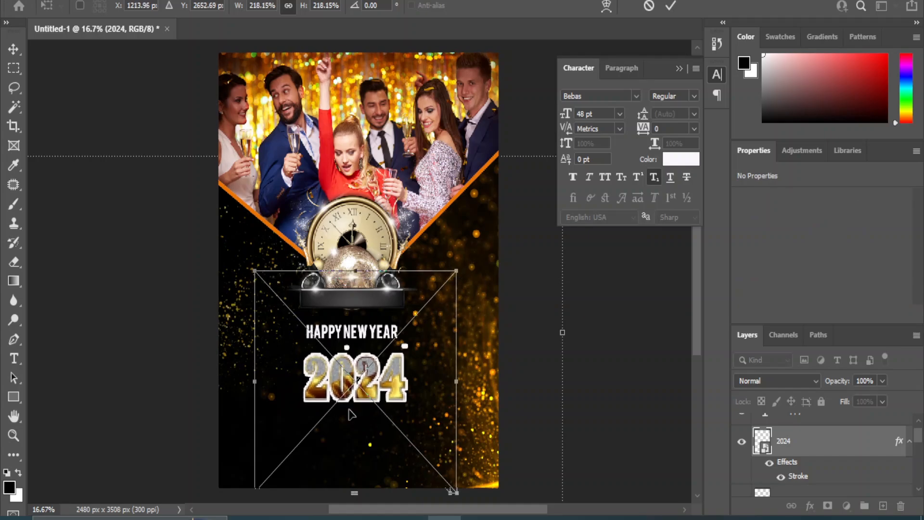
drag(252, 280, 238, 252)
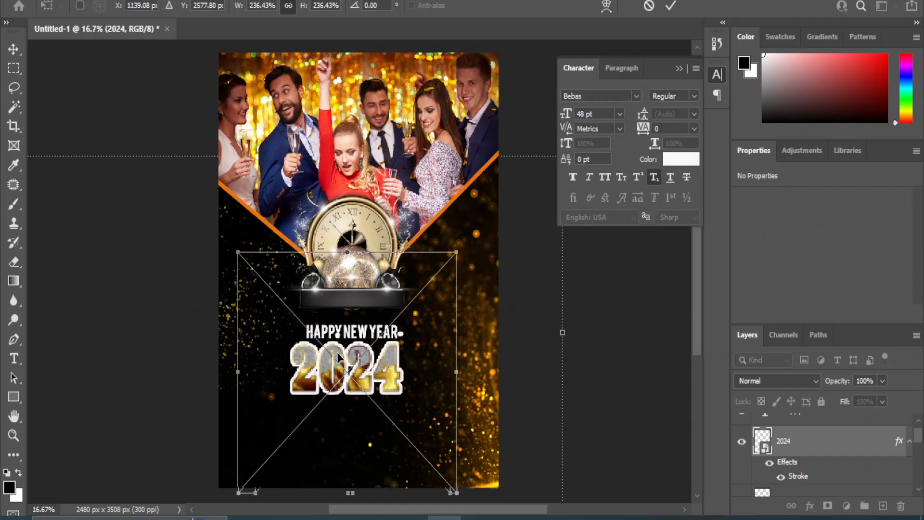
drag(339, 357, 339, 370)
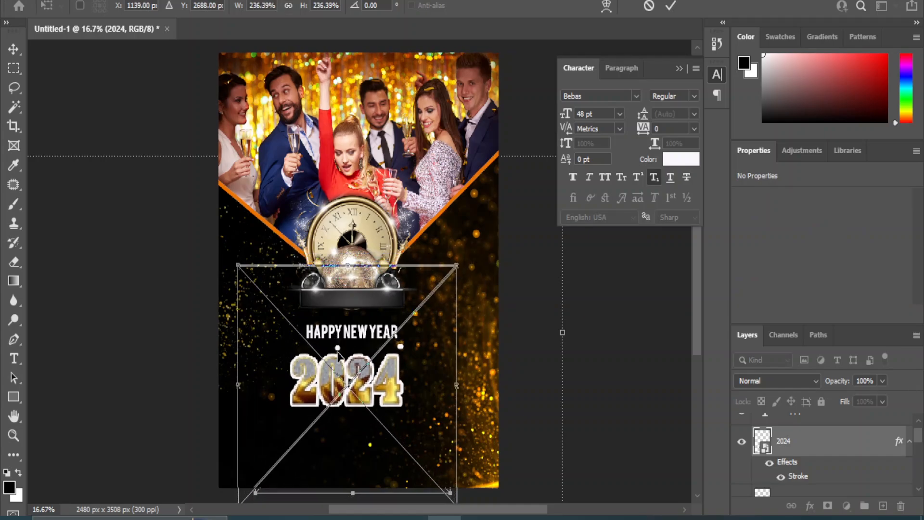
key(Return)
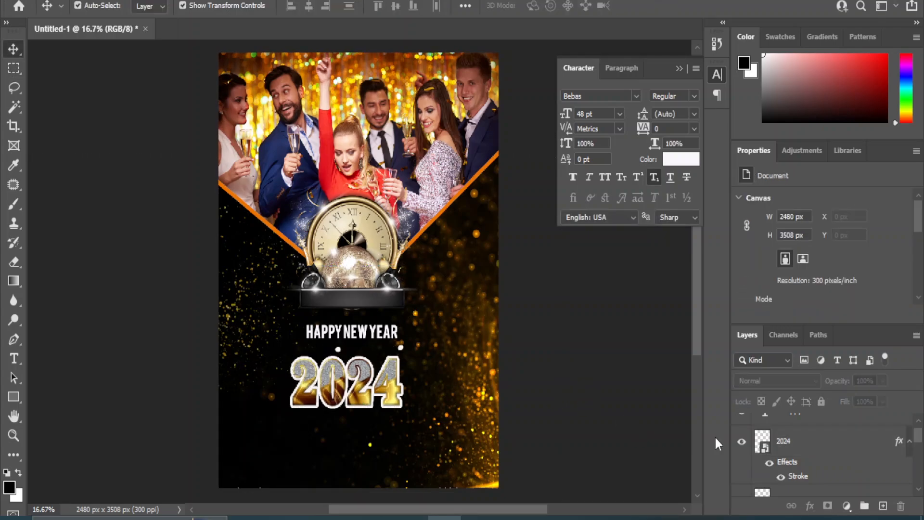
- Rasterize the 2024 layer and erase the two stray white dots above the digits with a 70 px eraser
click(794, 443)
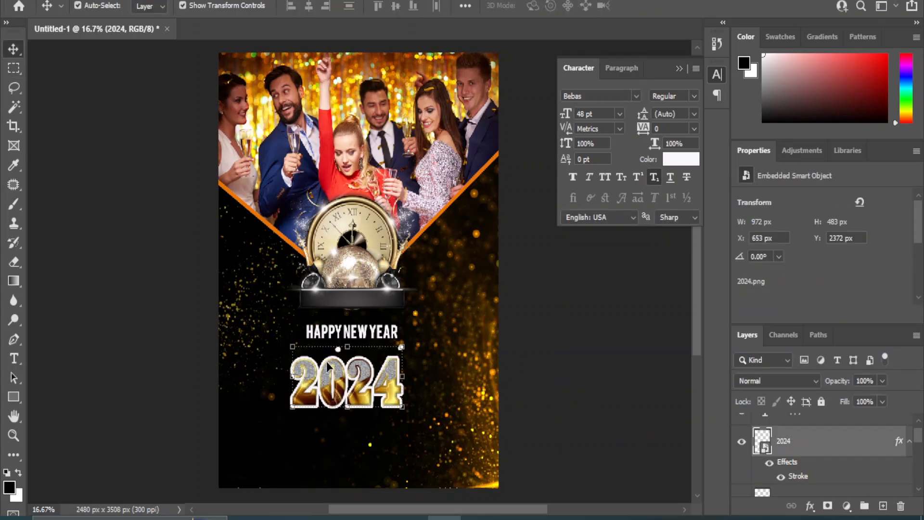
click(13, 261)
right_click(801, 450)
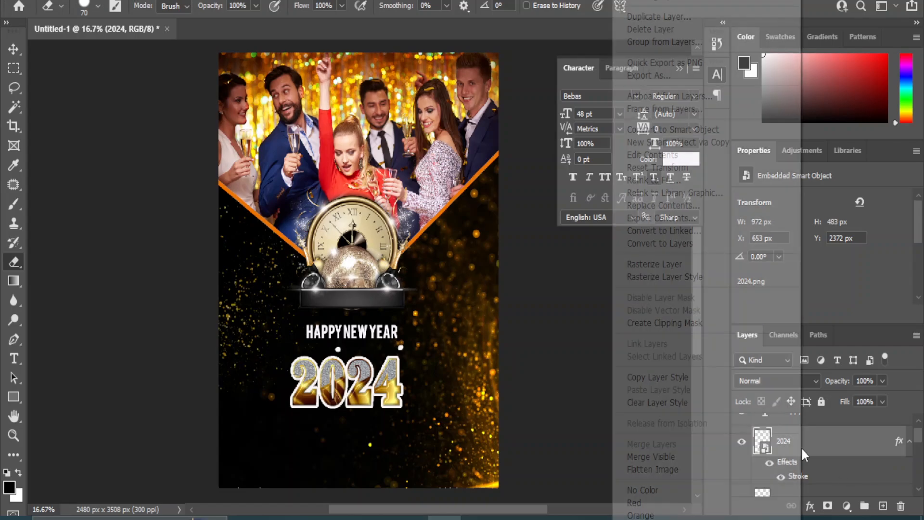
click(655, 264)
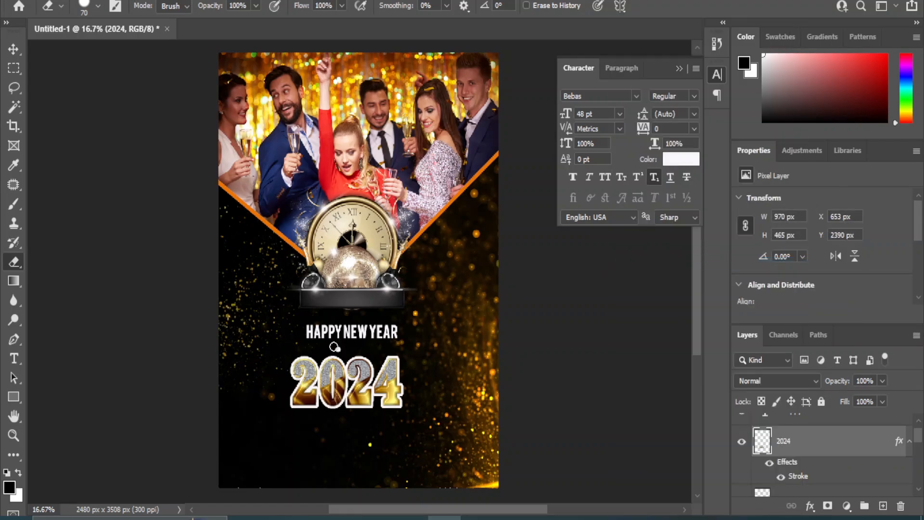
click(14, 49)
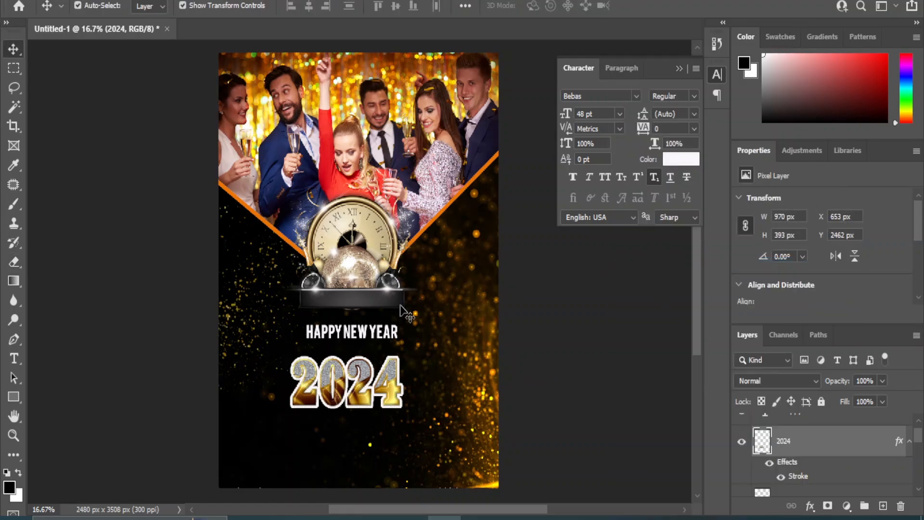
- Move the Happy New Year text just above the 2024 title and set it in IBM Plex Sans Condensed SemiBold at 72 pt
drag(365, 338, 358, 344)
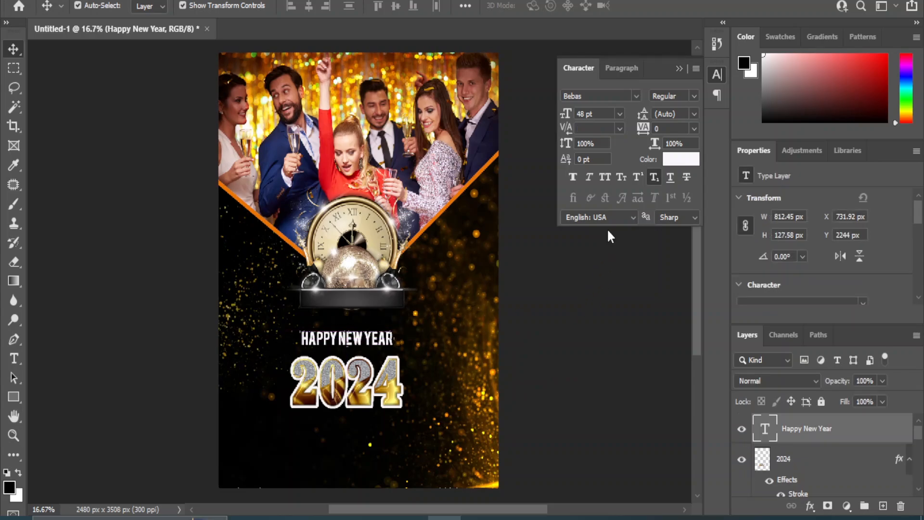
click(636, 95)
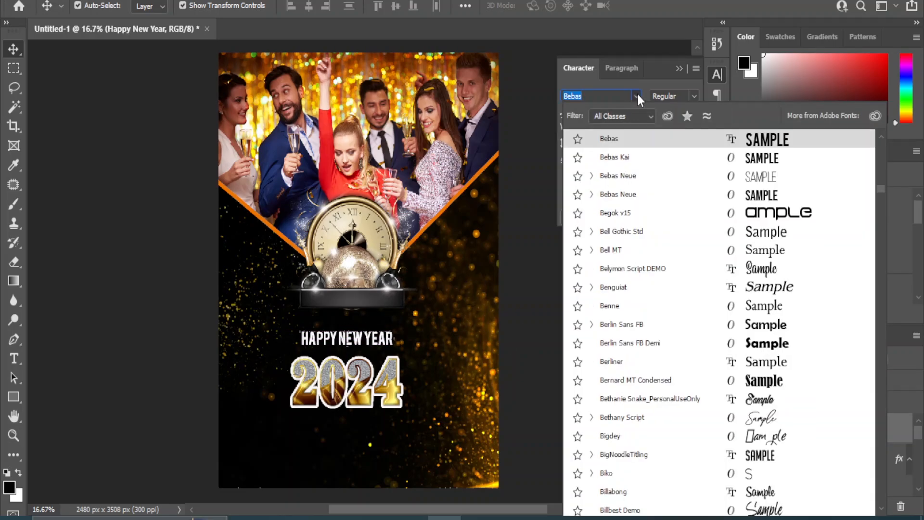
text(sa)
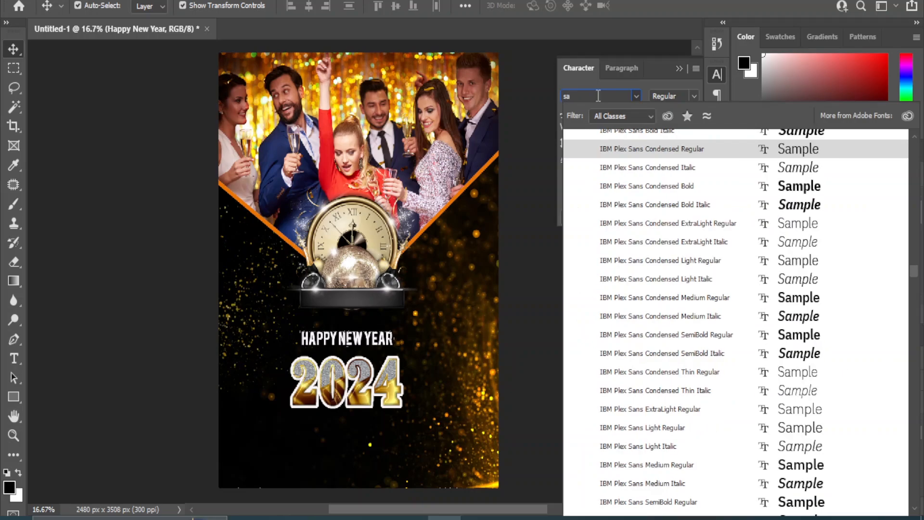
text(n)
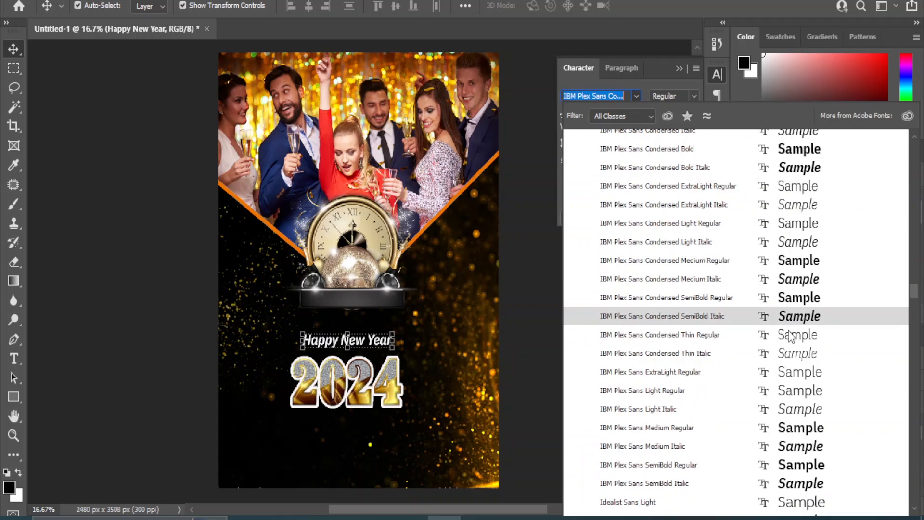
click(799, 299)
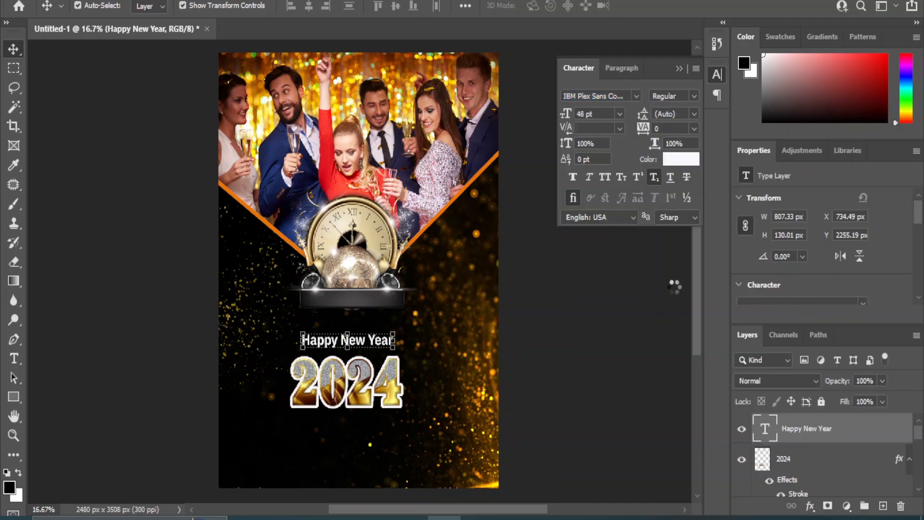
click(619, 114)
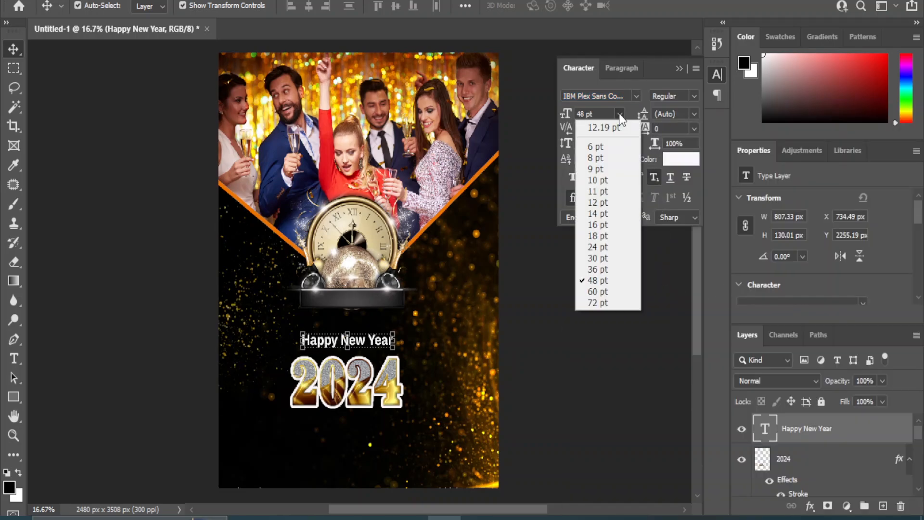
click(605, 304)
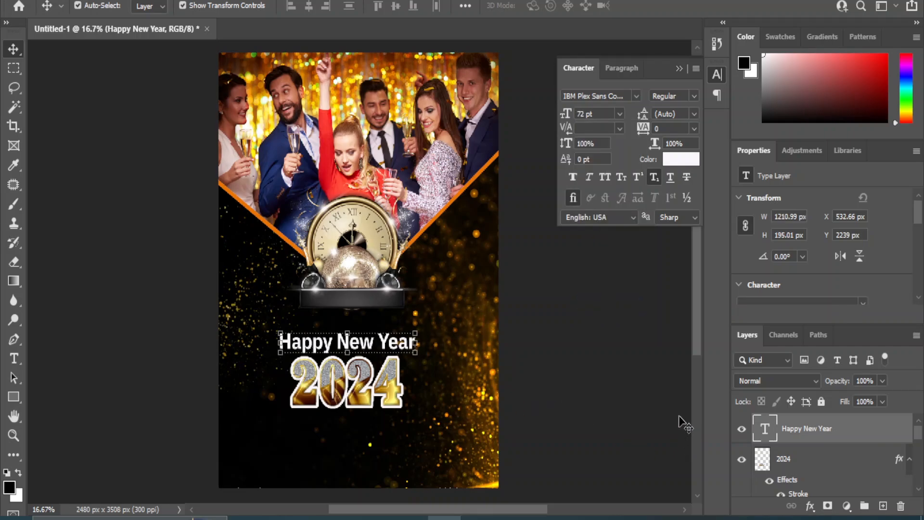
- Align the horizontal centers of the Happy New Year and 2024 layers and nudge both slightly up toward the clock
click(798, 463)
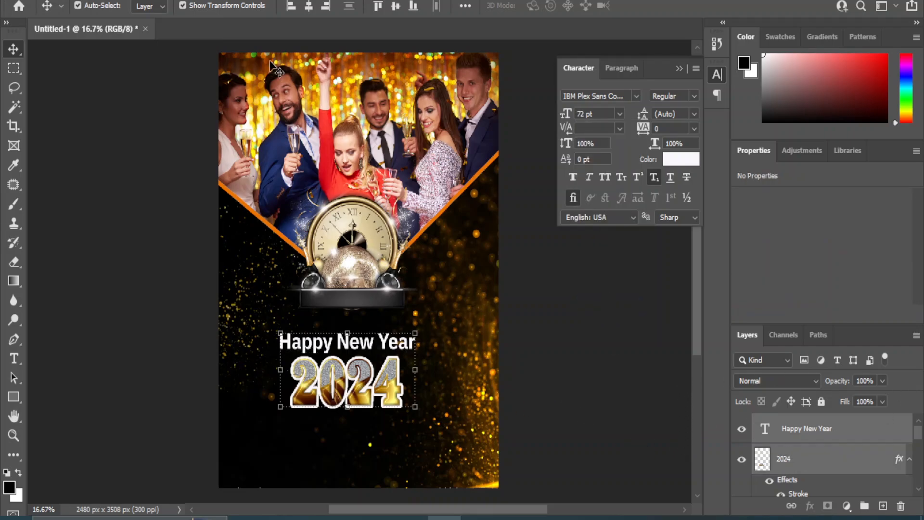
click(309, 6)
key(shift+Up)
key(shift+Up)
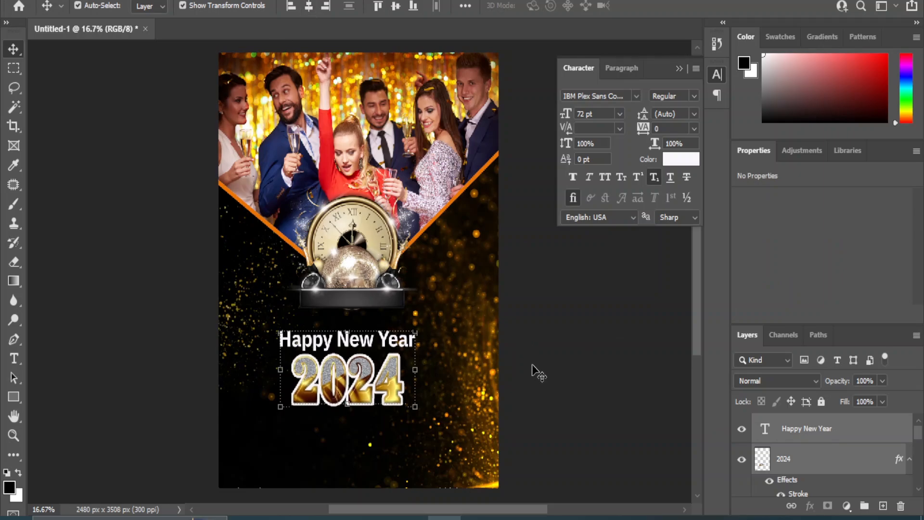
key(shift+Up)
key(shift+Up)
key(shift+Up)
click(616, 420)
click(364, 406)
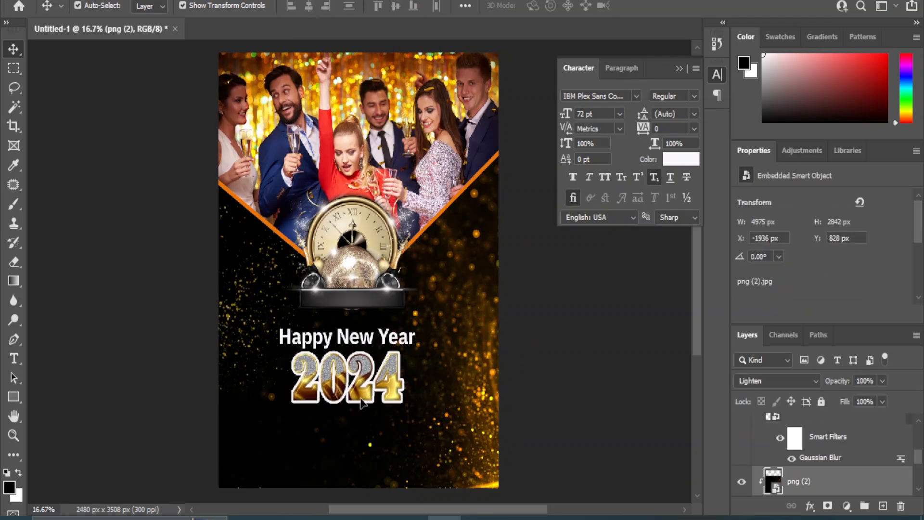
key(shift+Down)
key(shift+Up)
- Scale the 2024 title up to 111.93% and shrink the Happy New Year text to 63.97 pt so their widths nearly match
scroll(842, 442, up, 5)
click(788, 467)
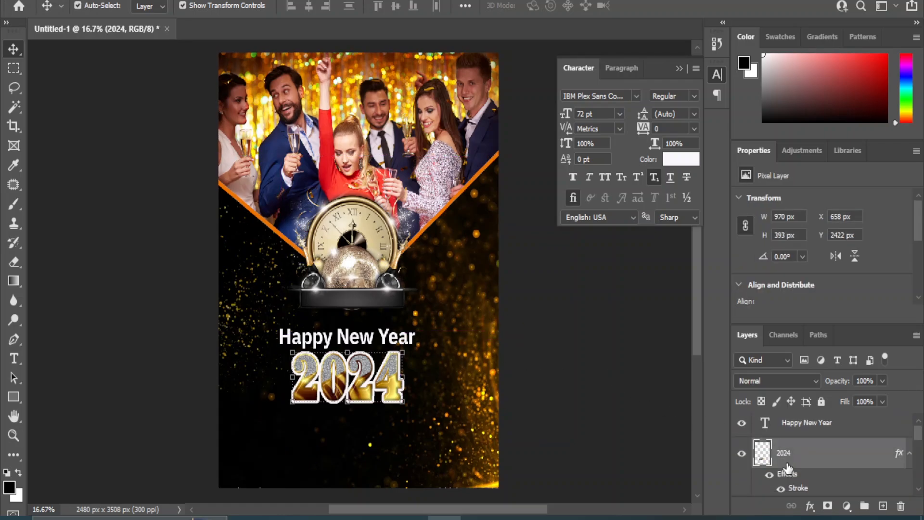
drag(403, 405, 410, 408)
click(816, 427)
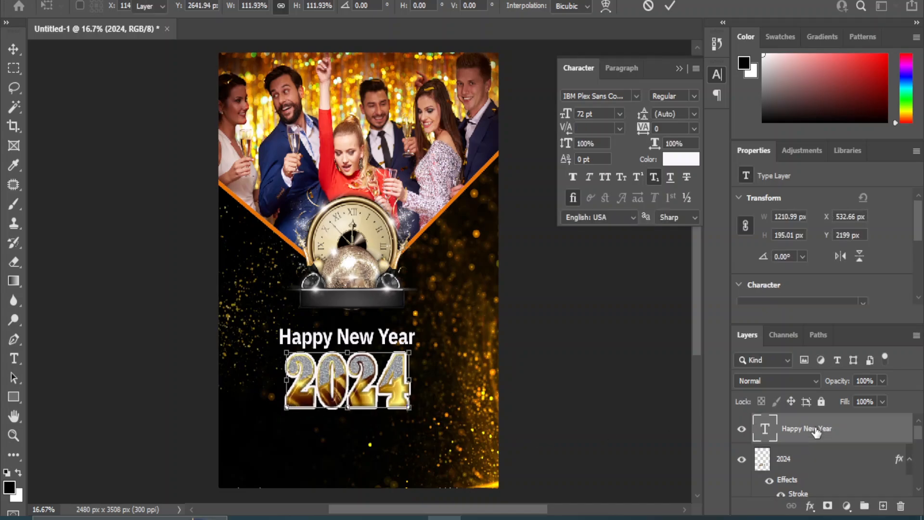
drag(418, 352, 404, 346)
key(Return)
- Align the horizontal centers of the Happy New Year and 2024 layers, then of both together with the partypng clock layer
shift+click(799, 466)
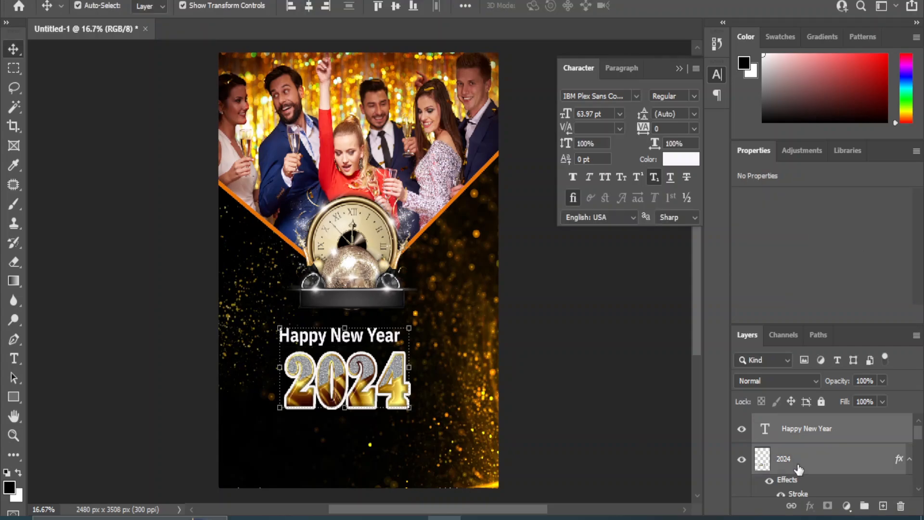
click(308, 7)
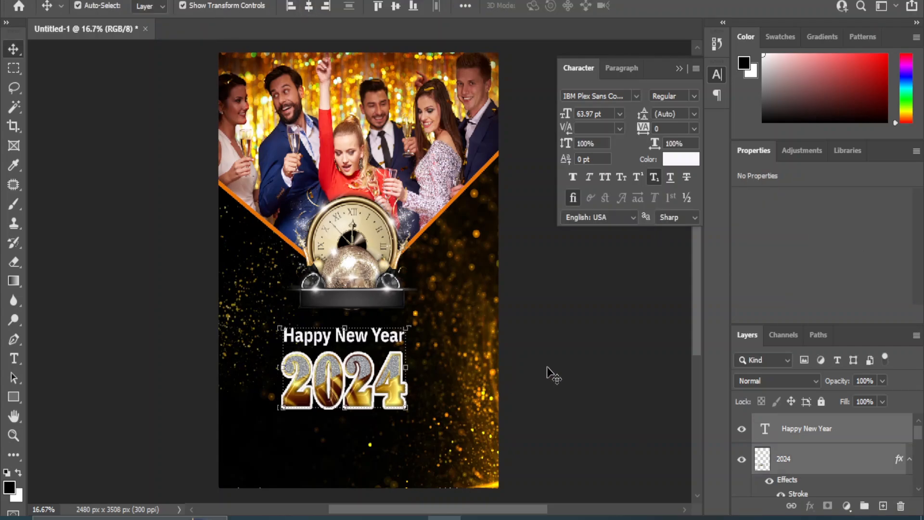
scroll(848, 464, down, 1)
shift+click(792, 487)
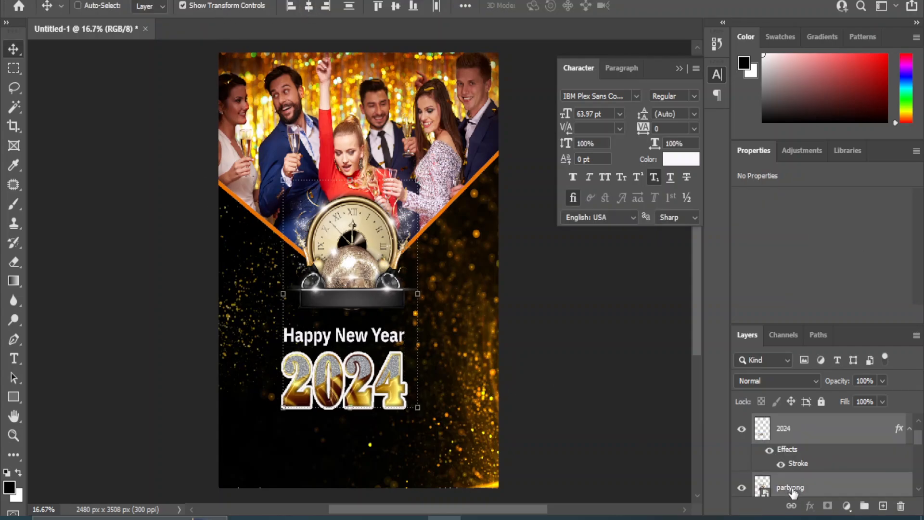
click(309, 7)
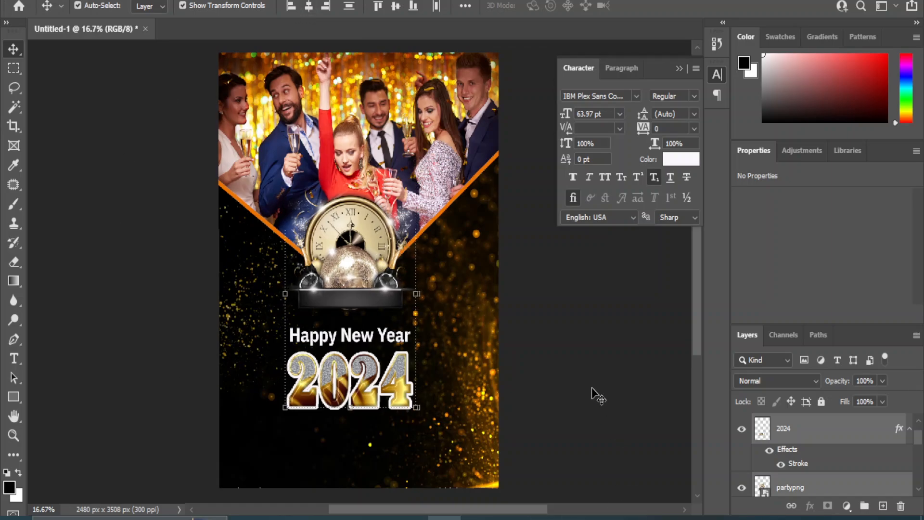
click(599, 414)
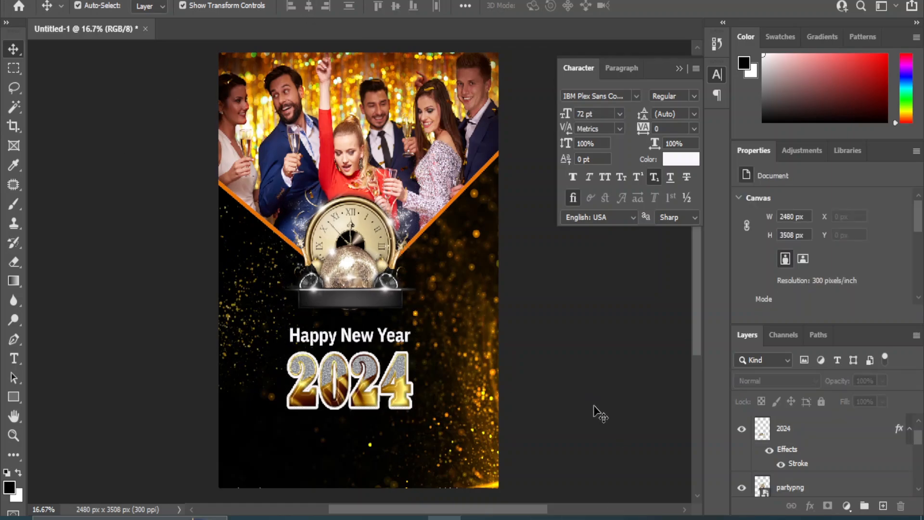
- Add the text "Party" below the 2024 title, near the flyer's lower-left corner
right_click(13, 357)
click(53, 357)
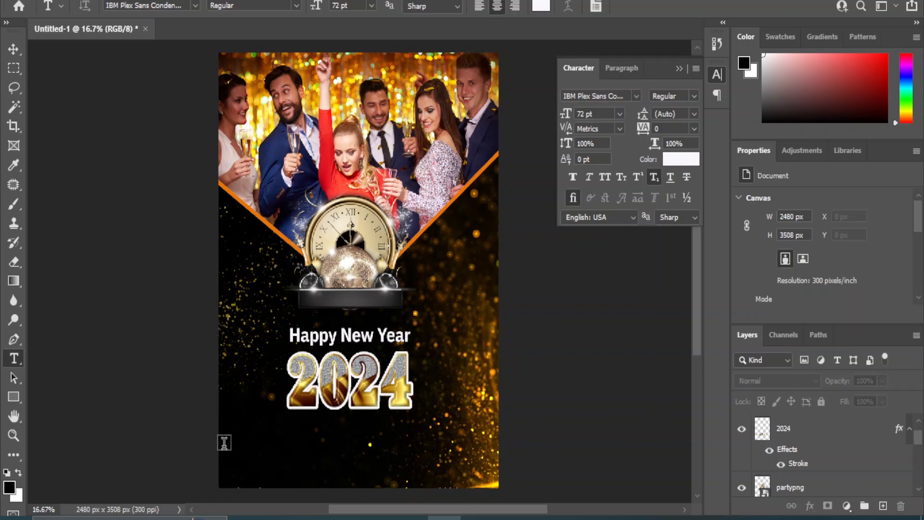
click(278, 447)
text(Party)
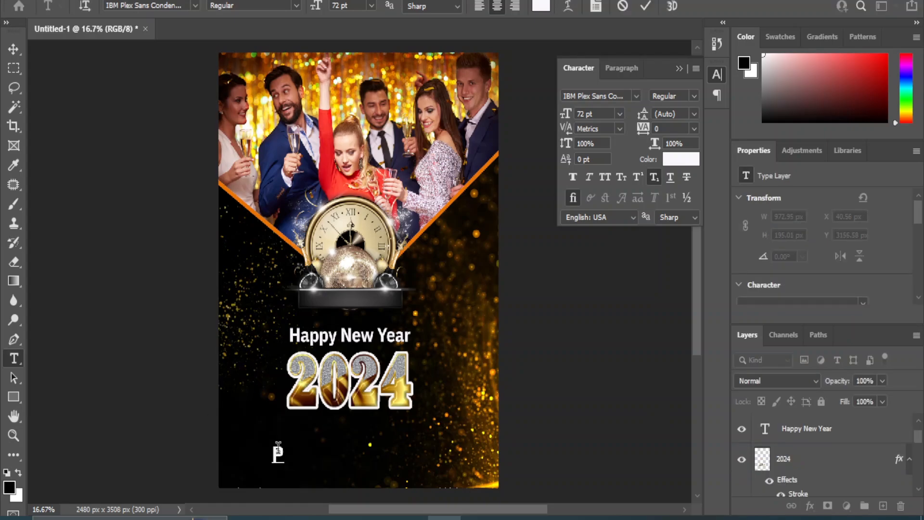
click(13, 50)
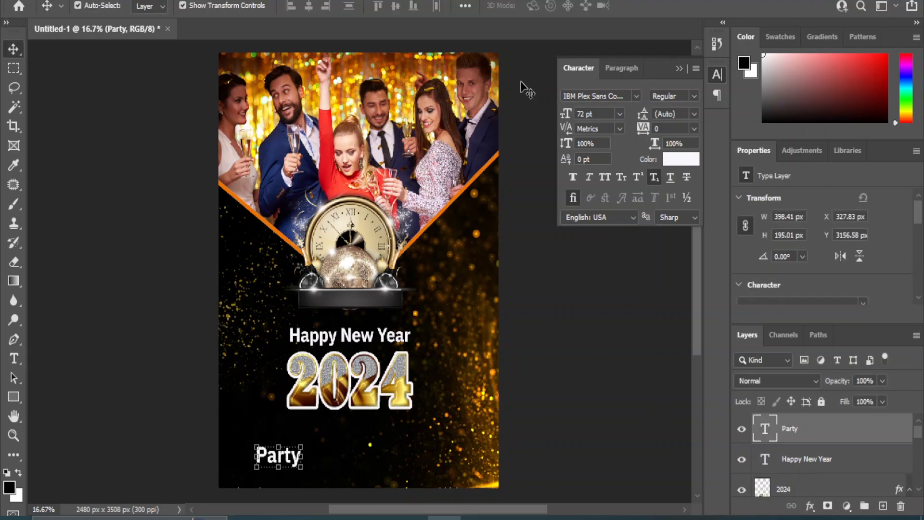
- Change the Party text to the Aisyah Demo script font
click(635, 96)
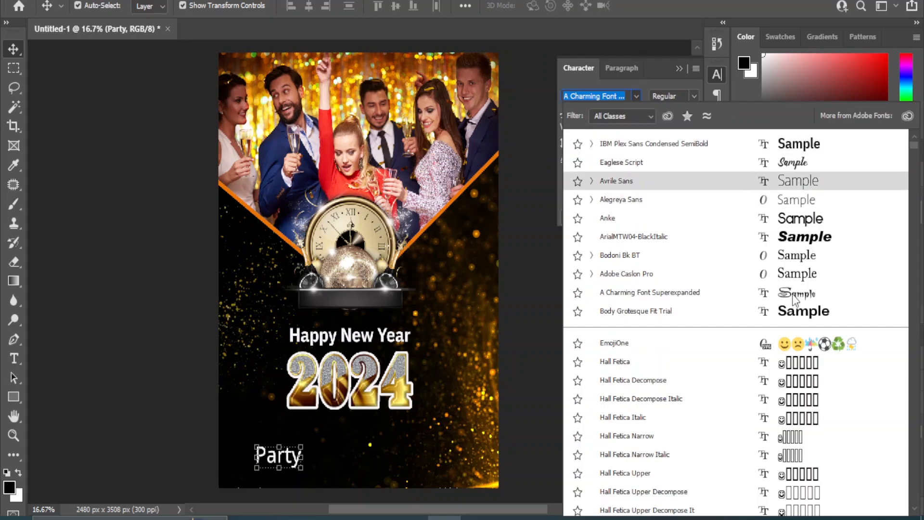
scroll(791, 295, down, 4)
scroll(792, 296, down, 3)
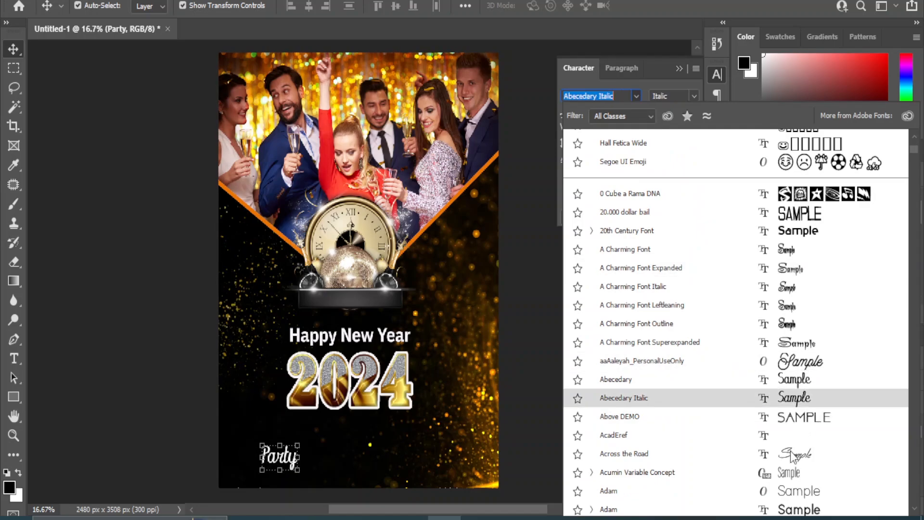
scroll(790, 452, down, 2)
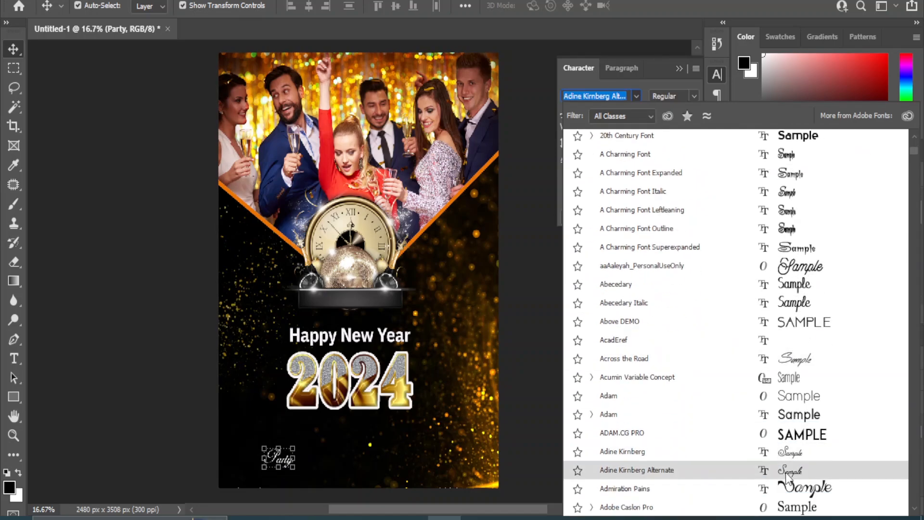
scroll(819, 421, down, 2)
scroll(819, 421, down, 2)
scroll(819, 421, down, 5)
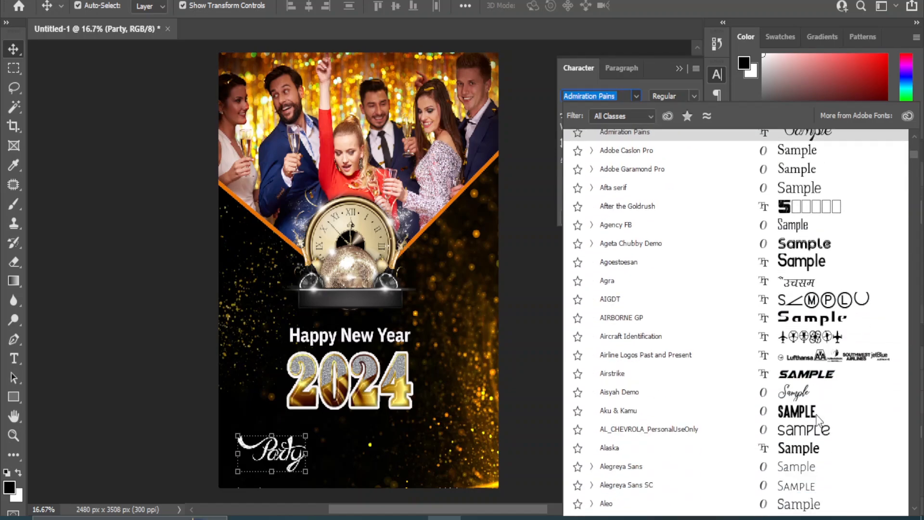
click(799, 390)
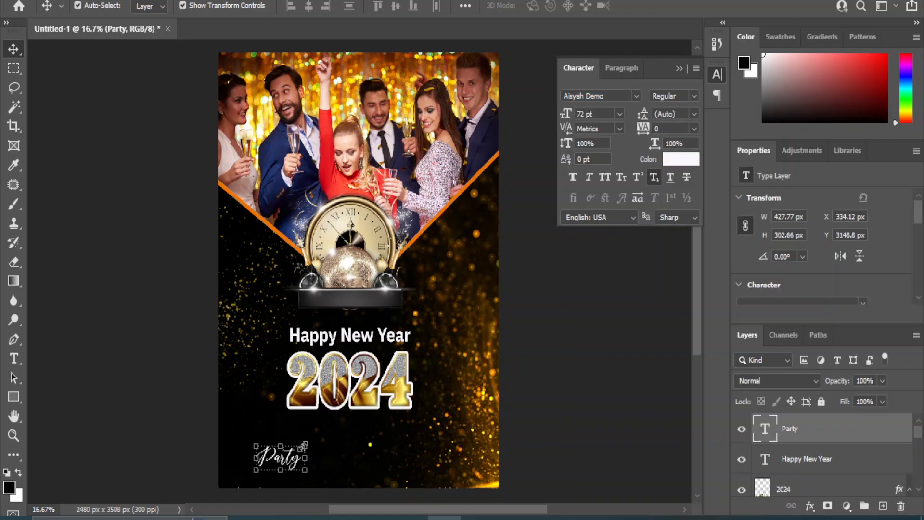
- Enlarge the Party text to 82.11 pt and position it just beneath the right end of the 2024 title
drag(303, 444, 384, 435)
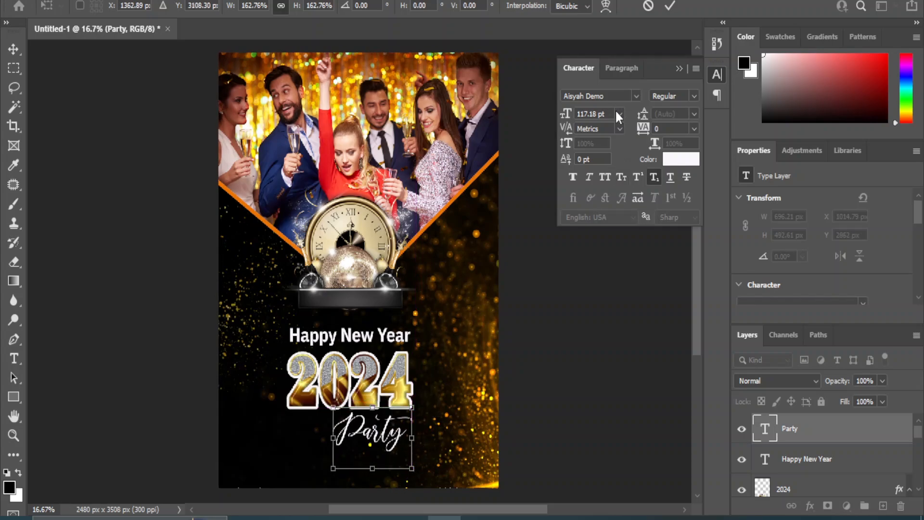
drag(331, 467, 356, 451)
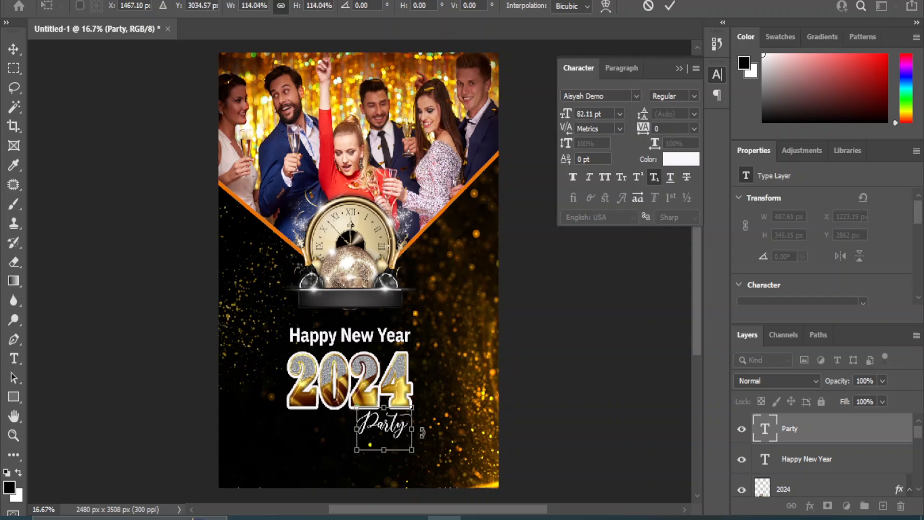
key(shift+Down)
key(shift+Down)
key(shift+Down)
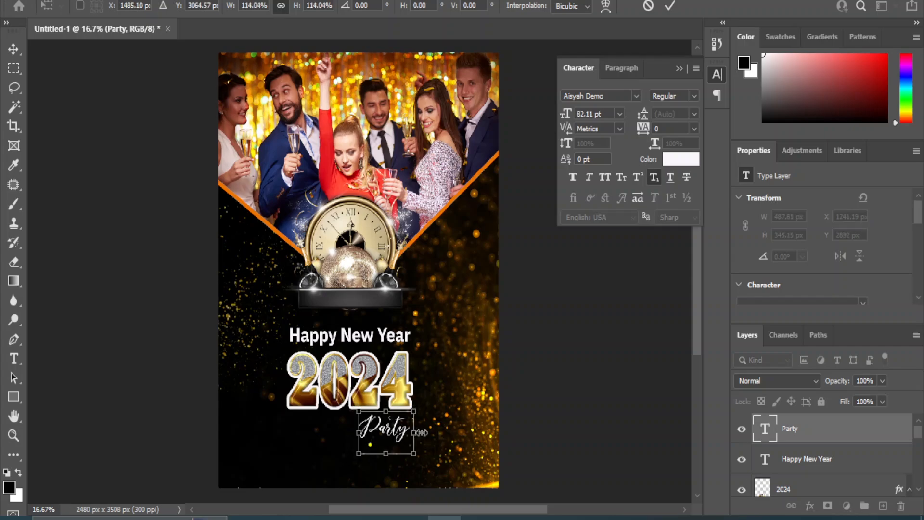
key(Return)
click(599, 382)
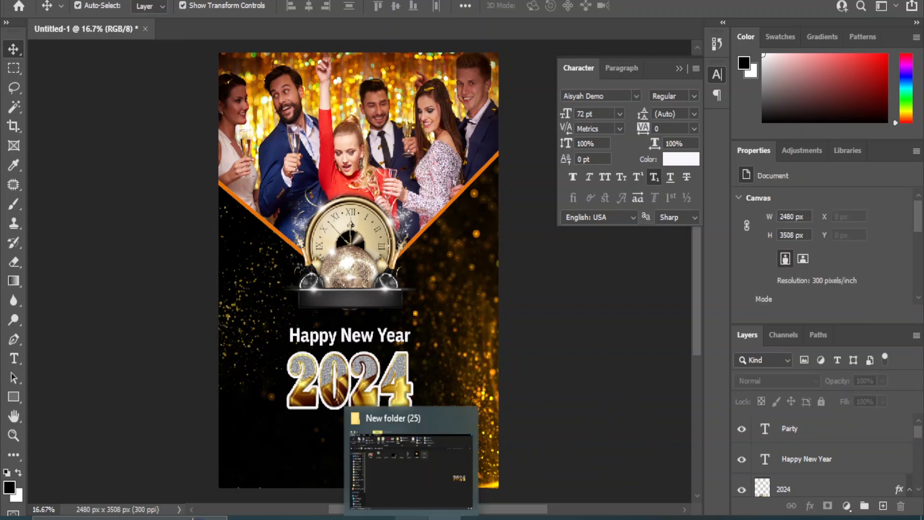
- Place the champagne glasses image png (4) on the flyer and shrink it to about 16% in the lower-left corner
click(385, 424)
click(414, 352)
drag(469, 137, 252, 473)
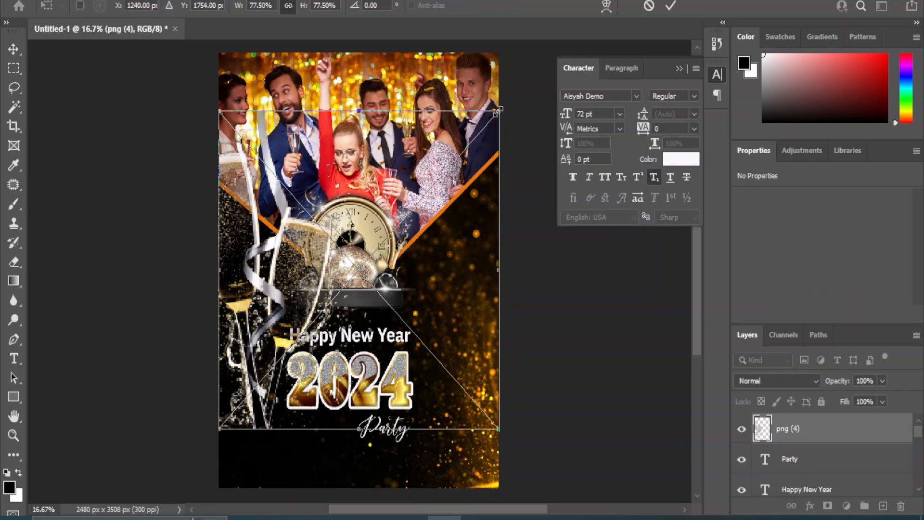
drag(497, 110, 281, 422)
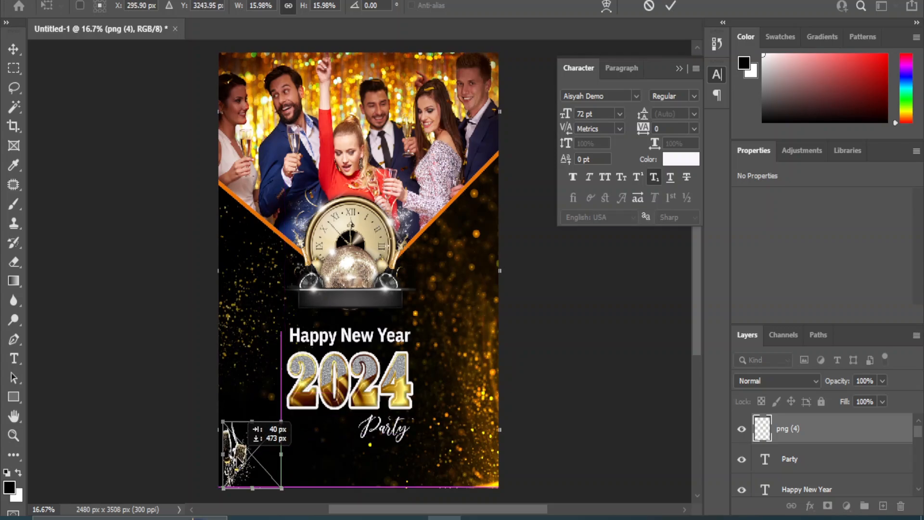
drag(237, 456, 236, 457)
- Enlarge the champagne glasses to about 30.85%, keeping them in the flyer's lower-left corner, and commit the placement
drag(281, 421, 289, 409)
drag(223, 411, 220, 390)
drag(289, 399, 296, 391)
drag(250, 436, 260, 436)
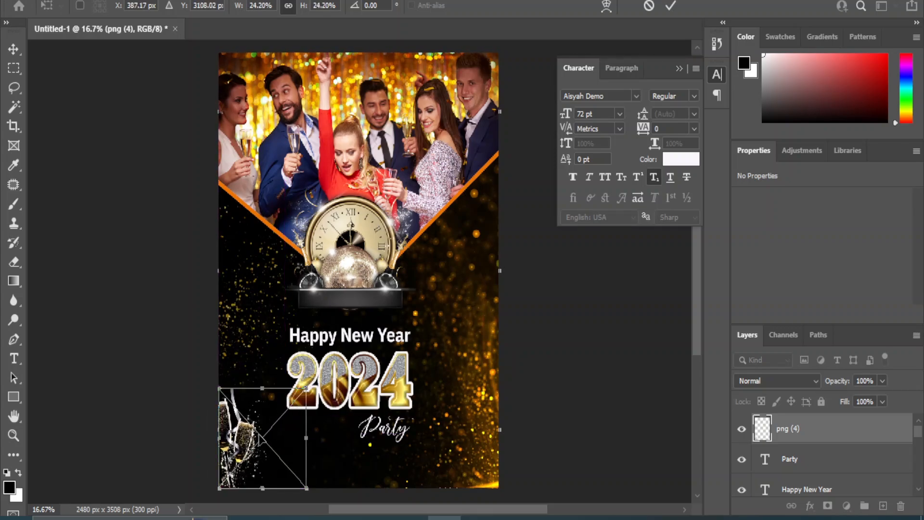
key(ctrl+plus)
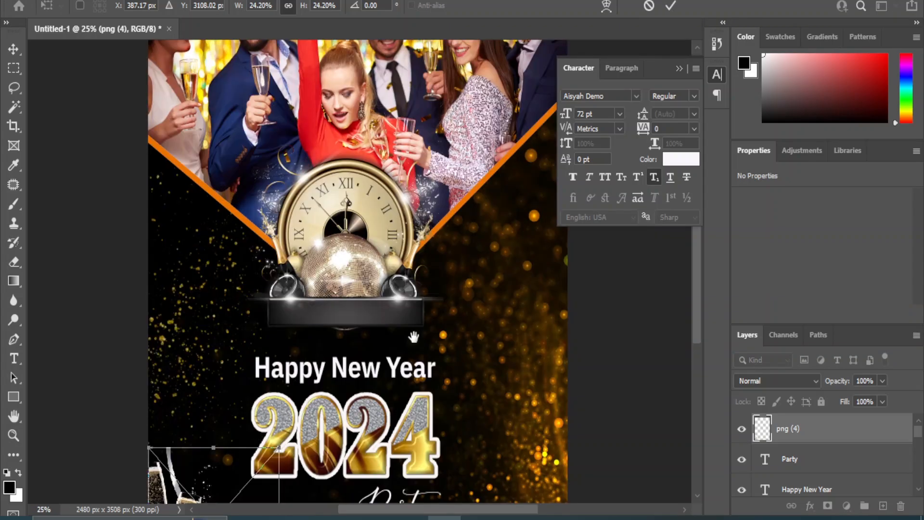
drag(222, 271, 268, 150)
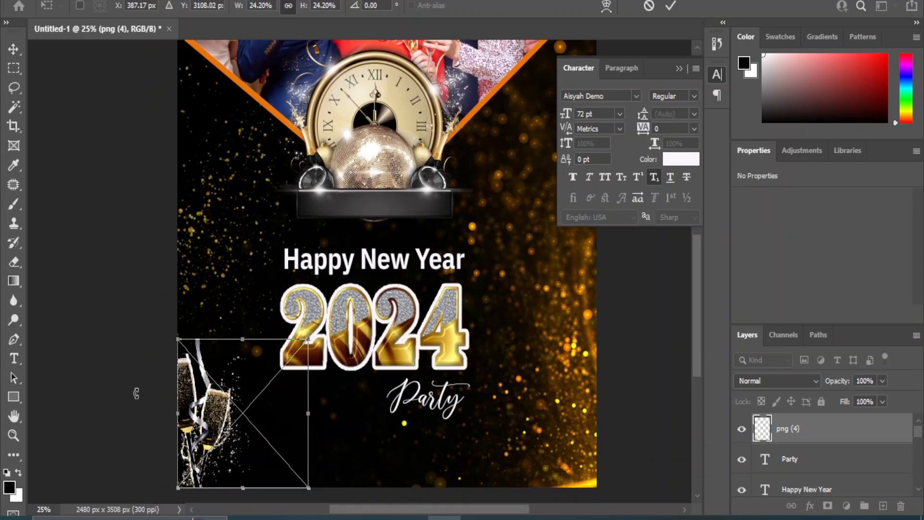
drag(309, 340, 342, 297)
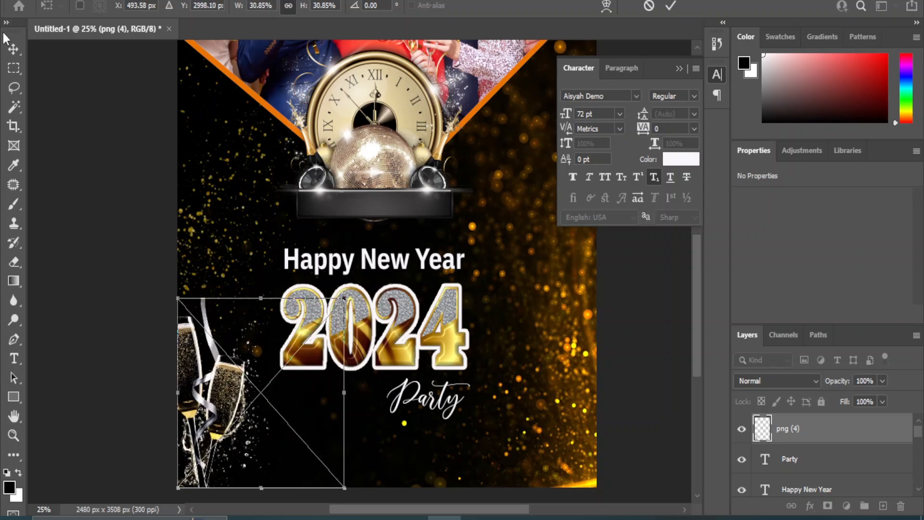
click(13, 48)
- Change the font of the Party text to Andina
click(441, 404)
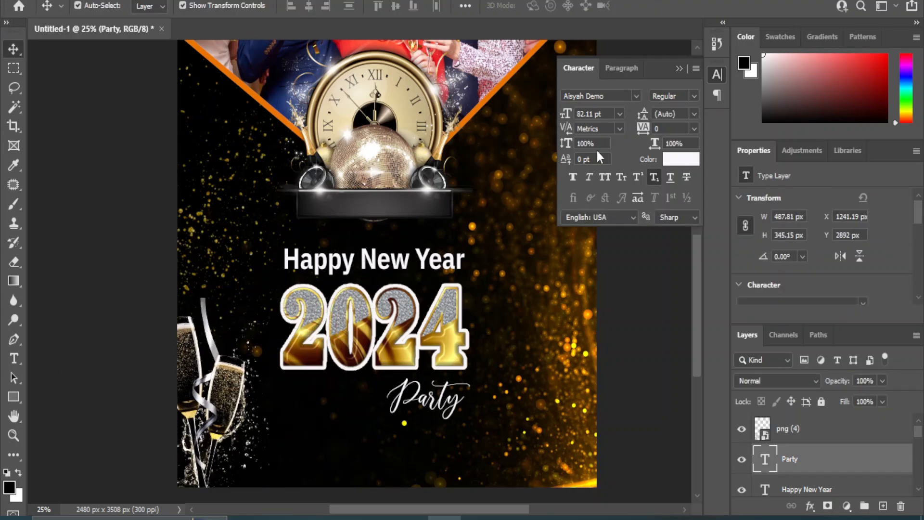
click(634, 94)
scroll(664, 424, down, 5)
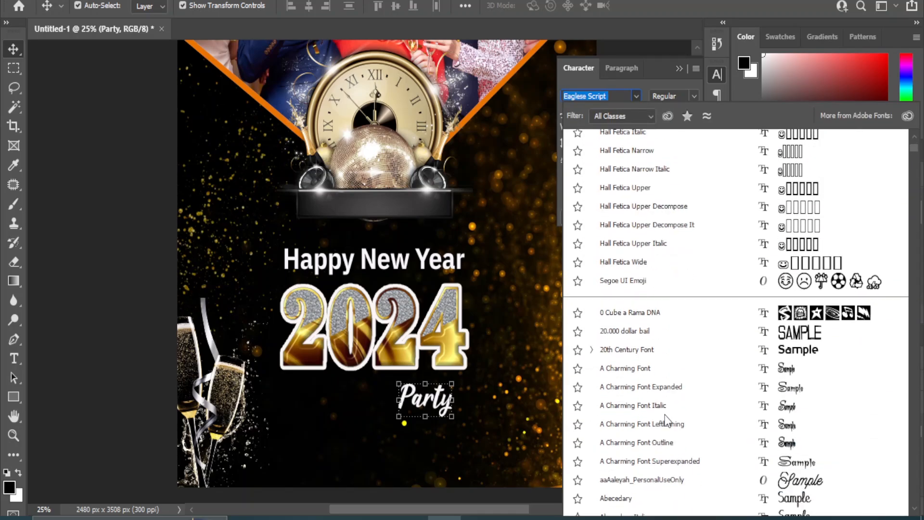
scroll(666, 419, down, 6)
scroll(667, 410, down, 12)
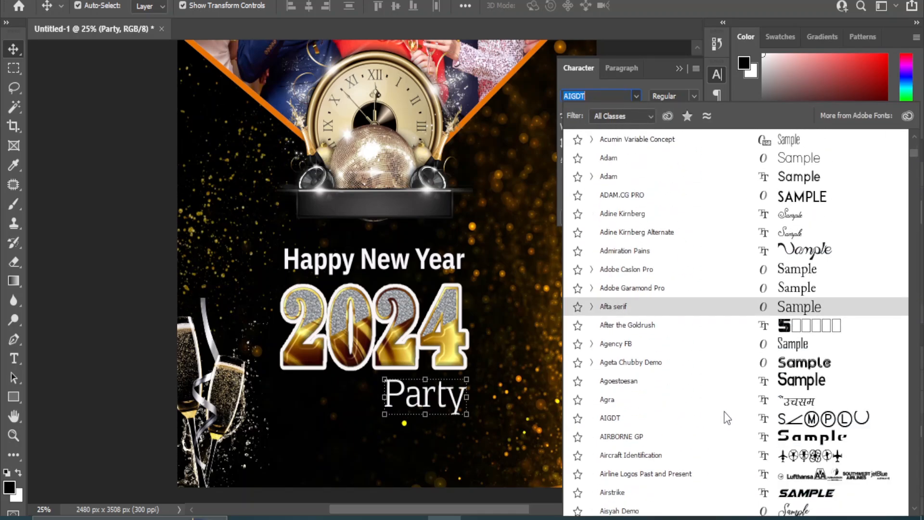
scroll(751, 437, down, 15)
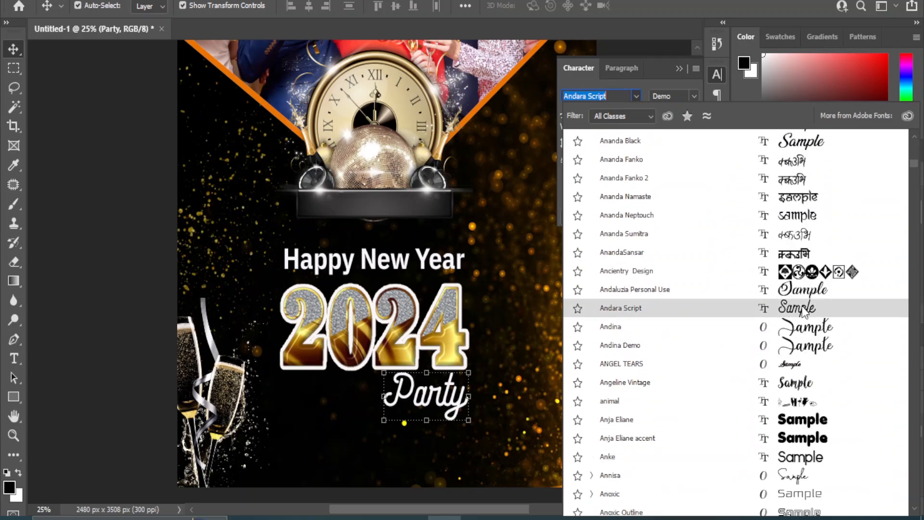
click(807, 331)
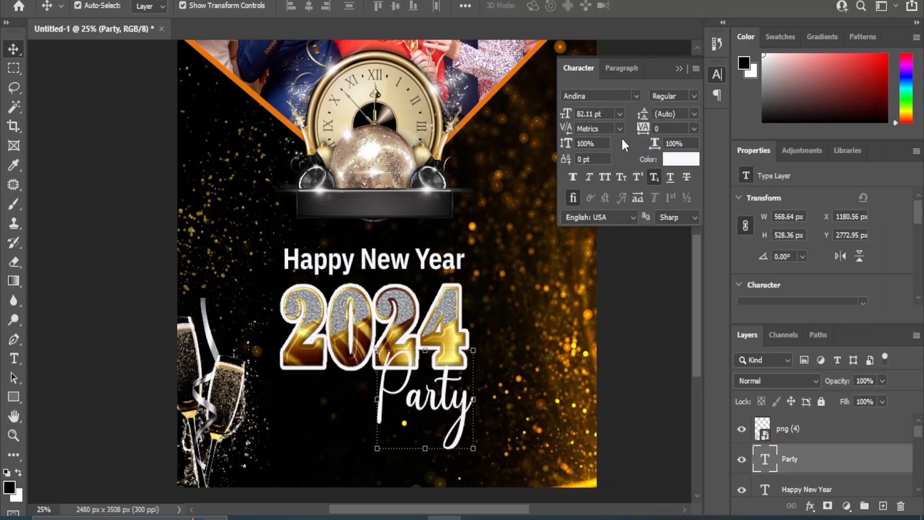
- Shrink the Party text to 45.54 pt and position it just beneath the 4 of the 2024 title
drag(473, 448, 448, 406)
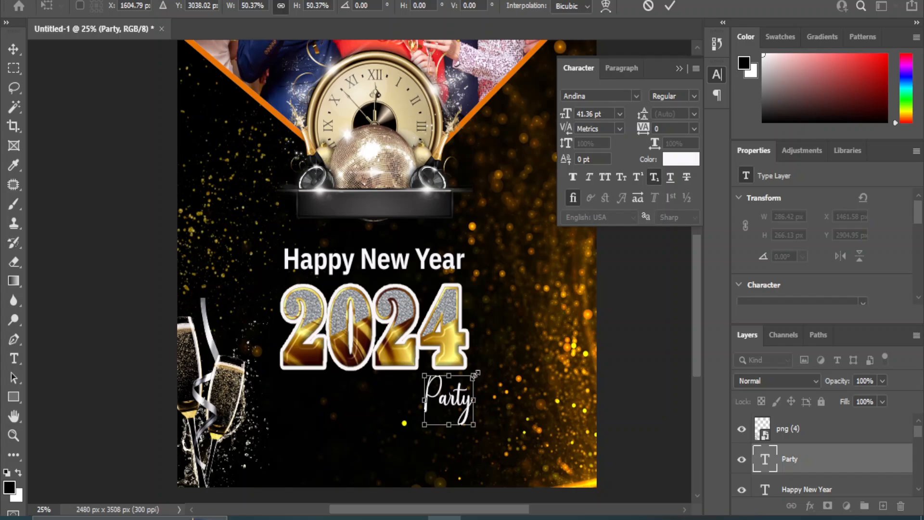
drag(475, 374, 436, 386)
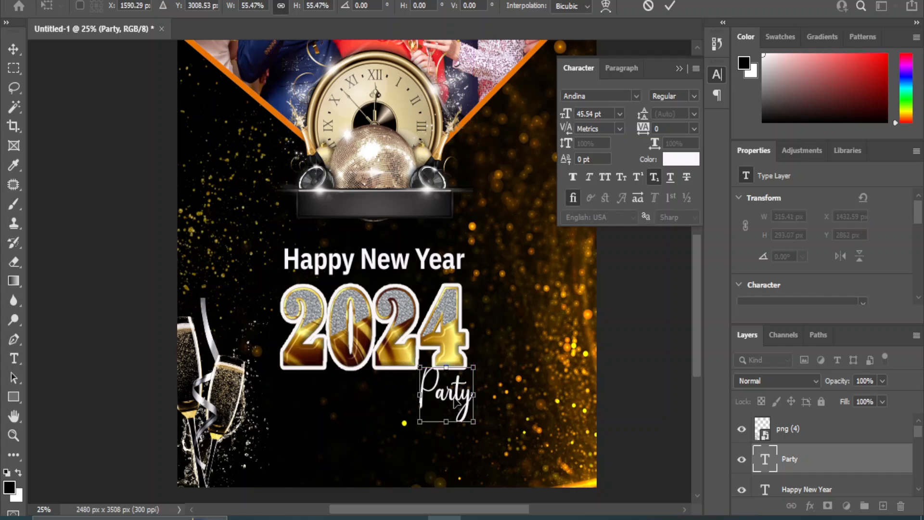
key(Left)
key(Left)
key(Left)
key(Left)
key(Left)
key(Down)
key(Down)
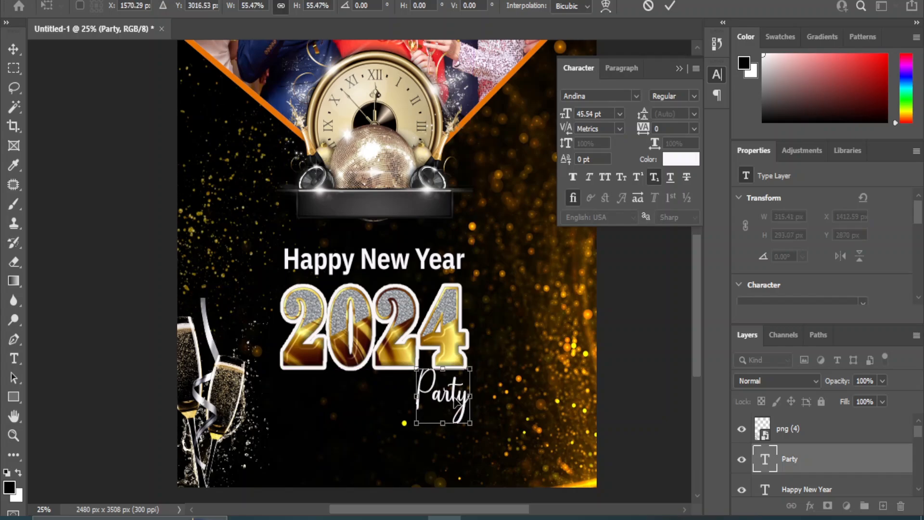
key(Left)
key(Left)
key(Left)
key(Left)
click(631, 399)
click(627, 379)
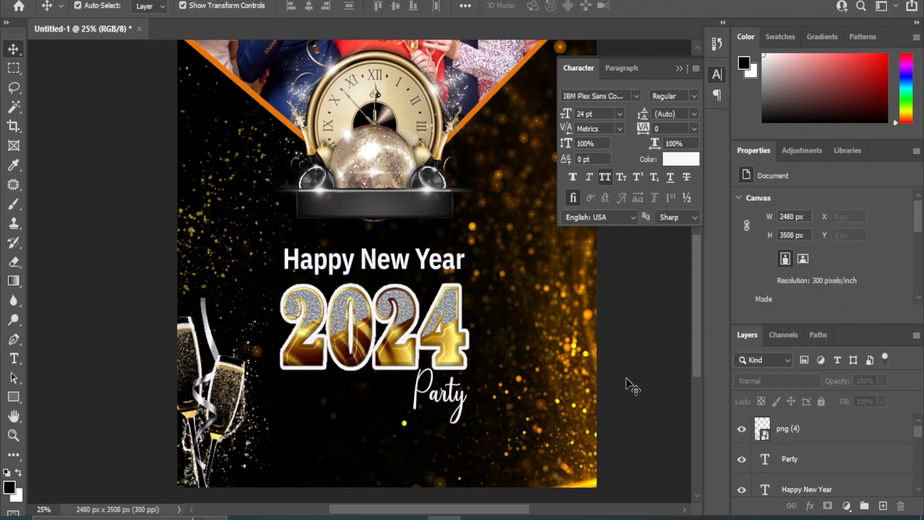
- Add the text "SUNDAY" below the 2024 title, to the left of the Party text
drag(14, 358, 58, 360)
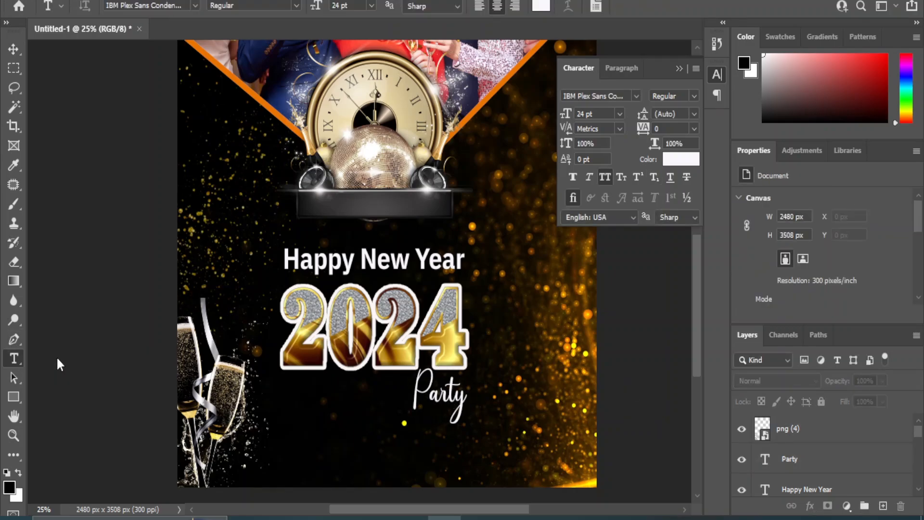
click(316, 419)
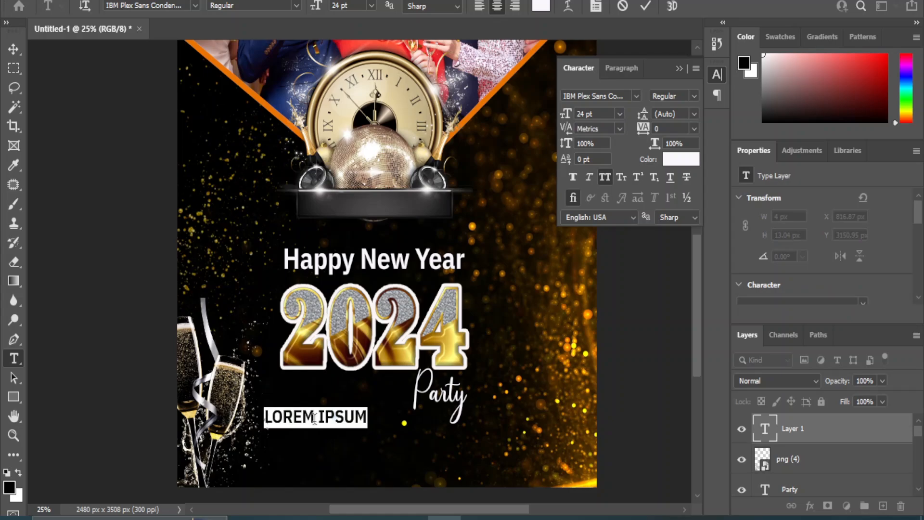
text(SUN)
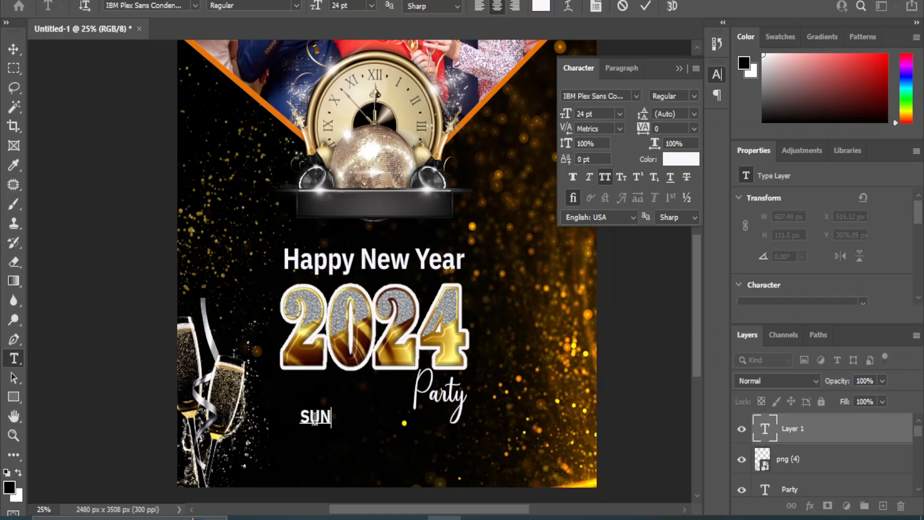
text(DAY)
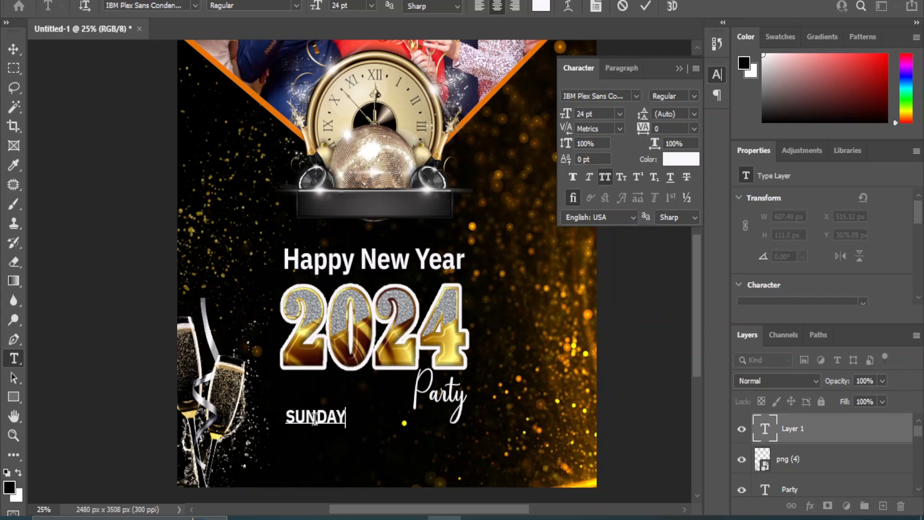
click(13, 49)
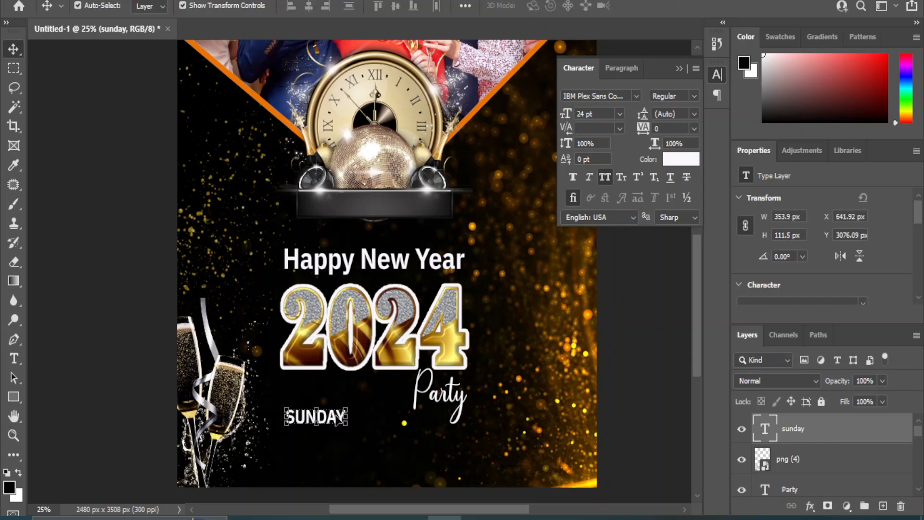
- Set the SUNDAY text to 30 pt and move it up beside the Party text, just under the 2024 title
click(620, 114)
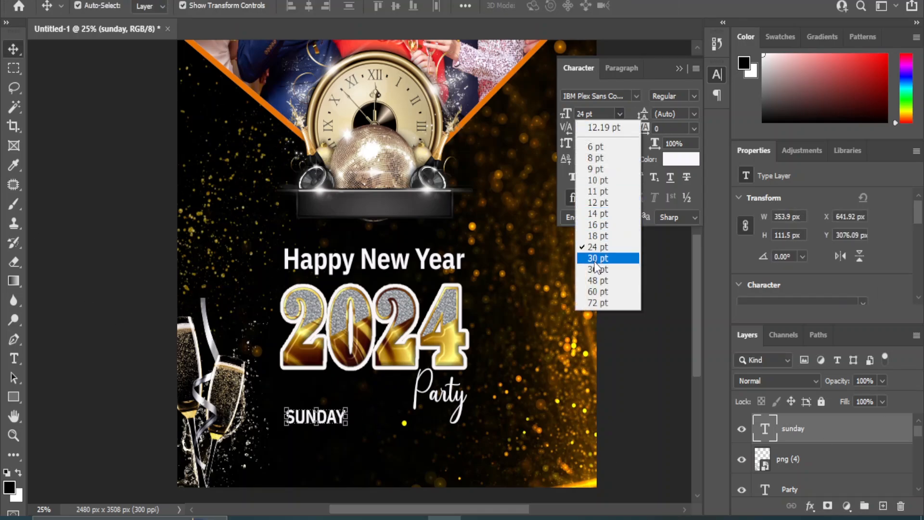
click(611, 258)
drag(310, 417, 347, 403)
click(611, 460)
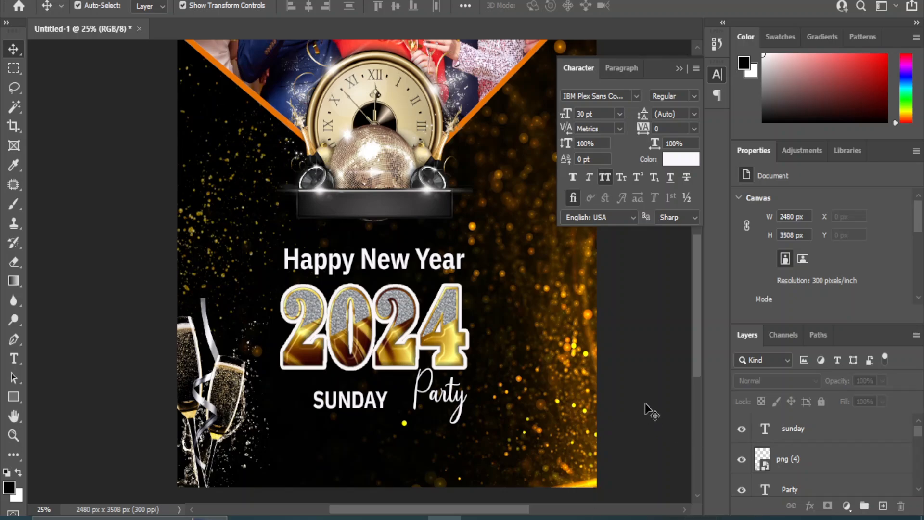
- Add the text "31 DEC" and position it directly beneath SUNDAY, with their right edges lined up
click(13, 358)
click(319, 446)
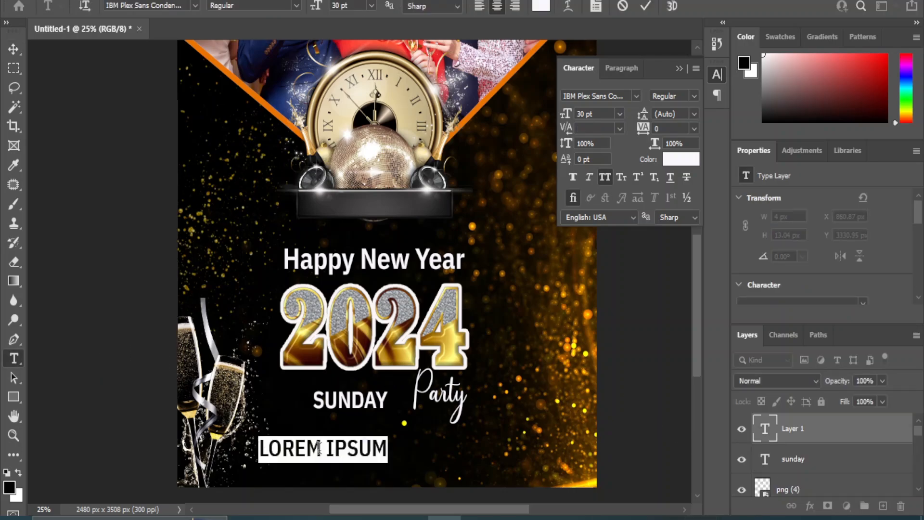
text(31 DEC)
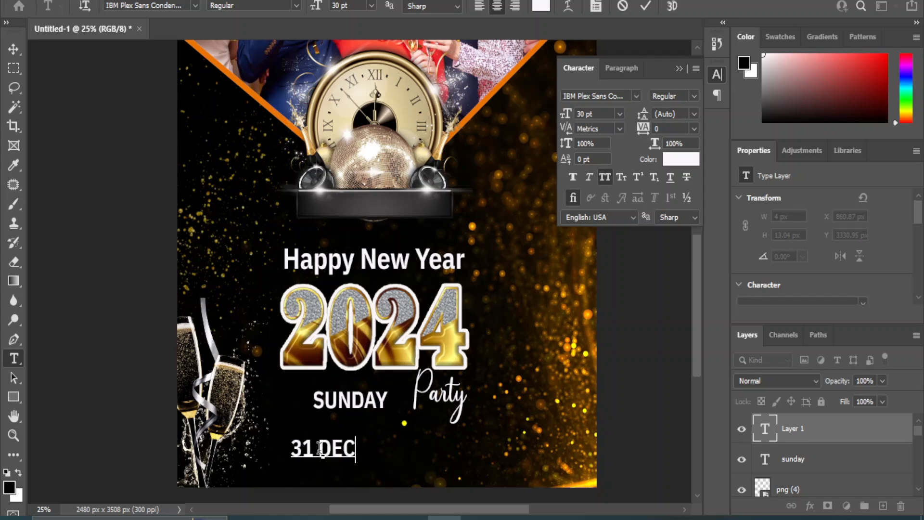
click(8, 50)
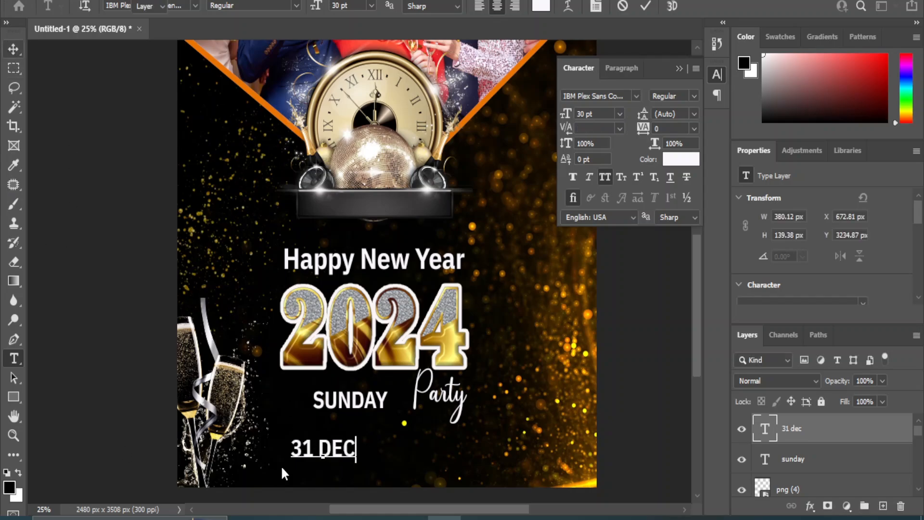
drag(330, 451, 362, 432)
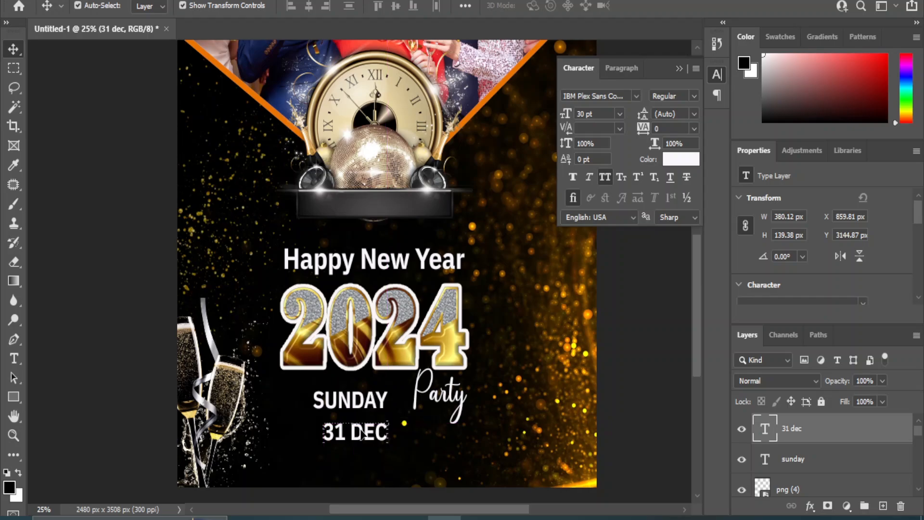
- Try the ArialMTW04-BlackItalic font on the 31 DEC text and undo the change
click(635, 94)
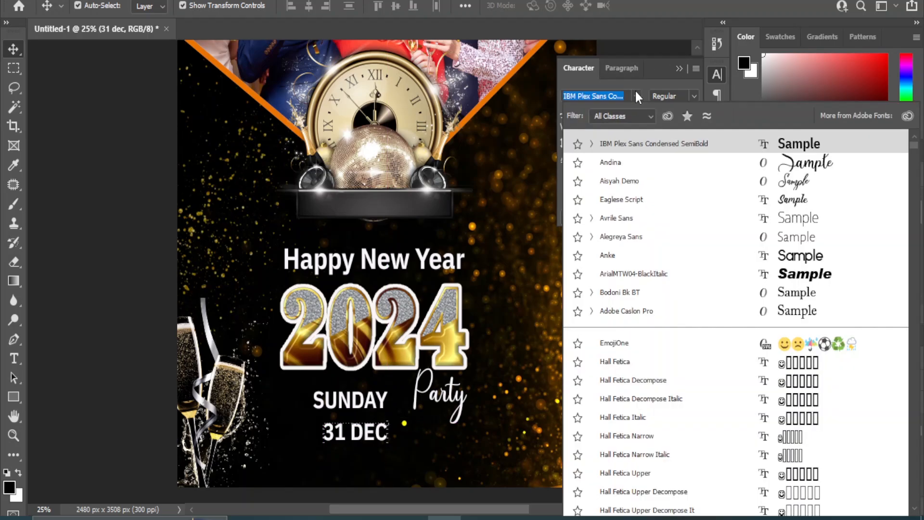
click(811, 280)
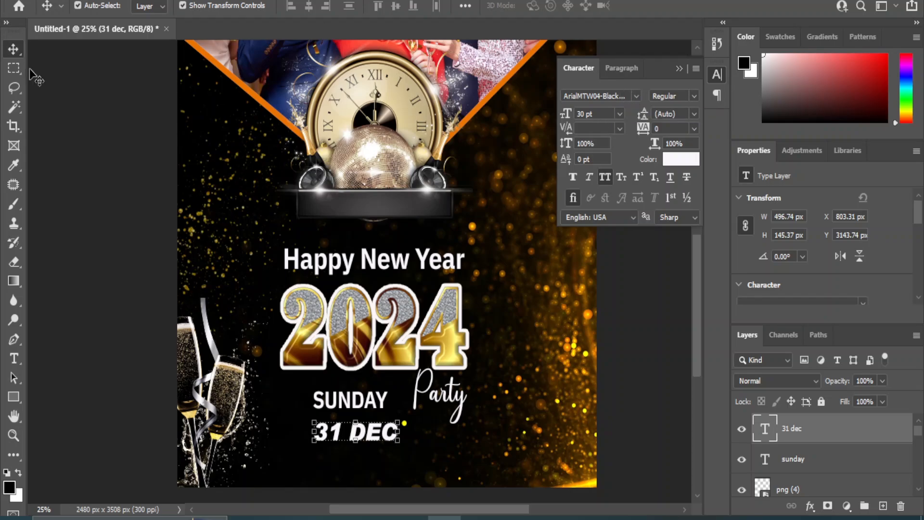
key(ctrl+z)
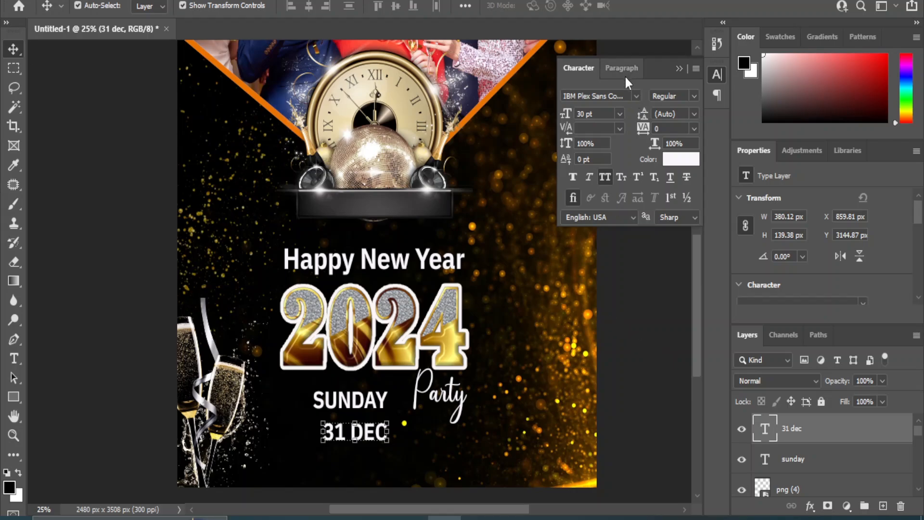
- Search the fonts for "ibm" and set the 31 DEC text to IBM Plex Sans Condensed Bold
click(636, 95)
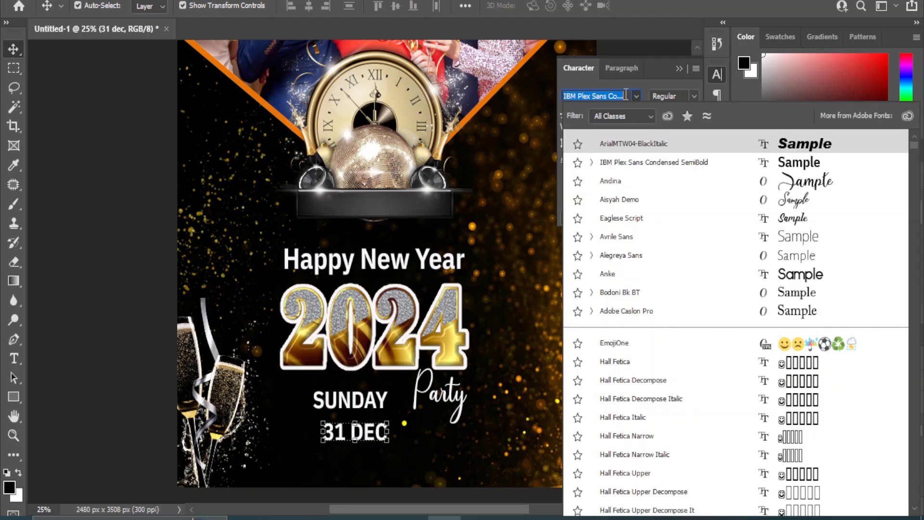
text(ibm)
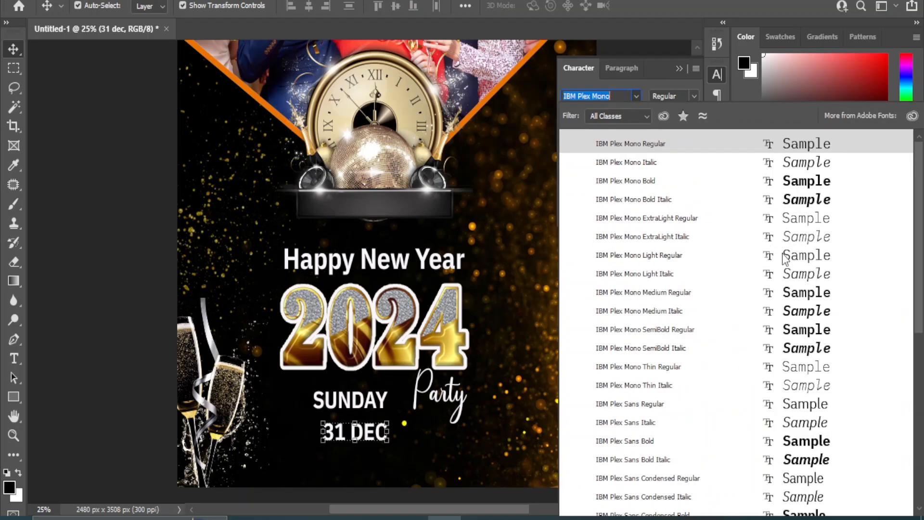
scroll(804, 461, down, 2)
scroll(782, 452, down, 5)
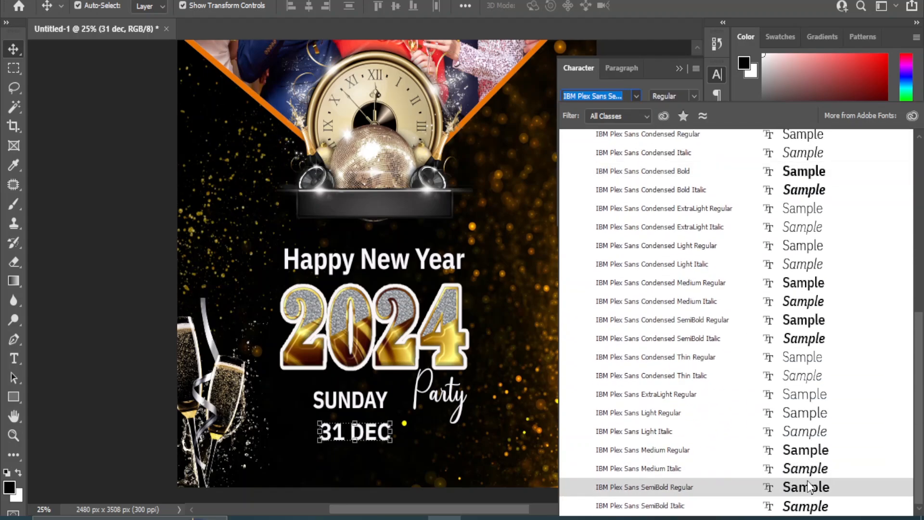
click(804, 172)
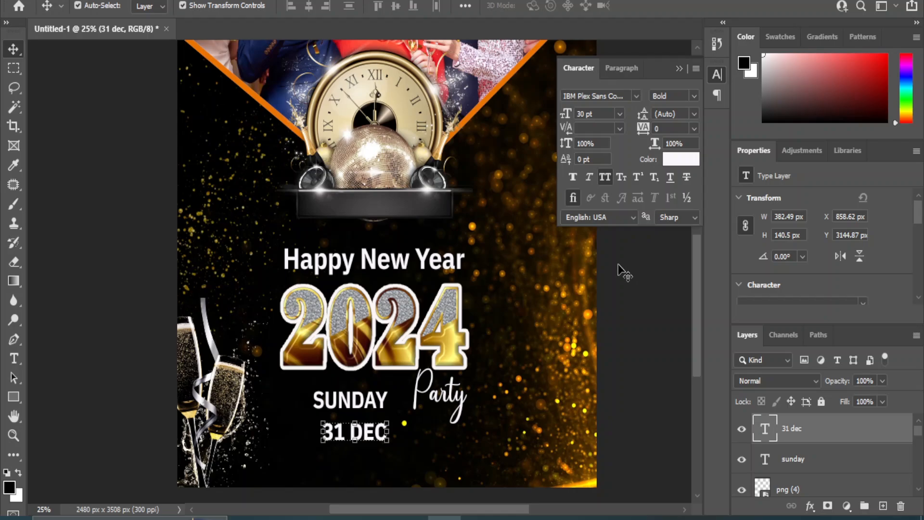
click(809, 506)
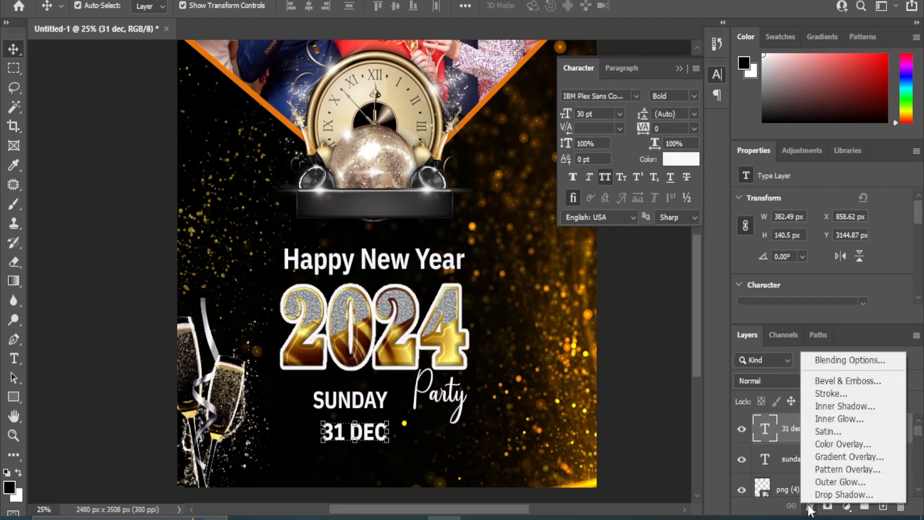
click(639, 359)
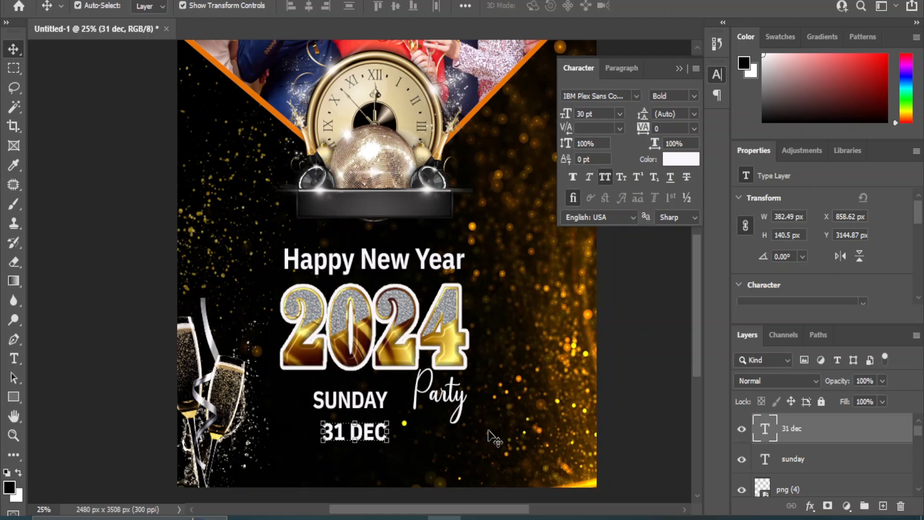
- Move the 31 DEC and SUNDAY texts aside and draw a rectangle about 734 by 164 px just under the 2024 title, beside Party
drag(332, 426, 513, 418)
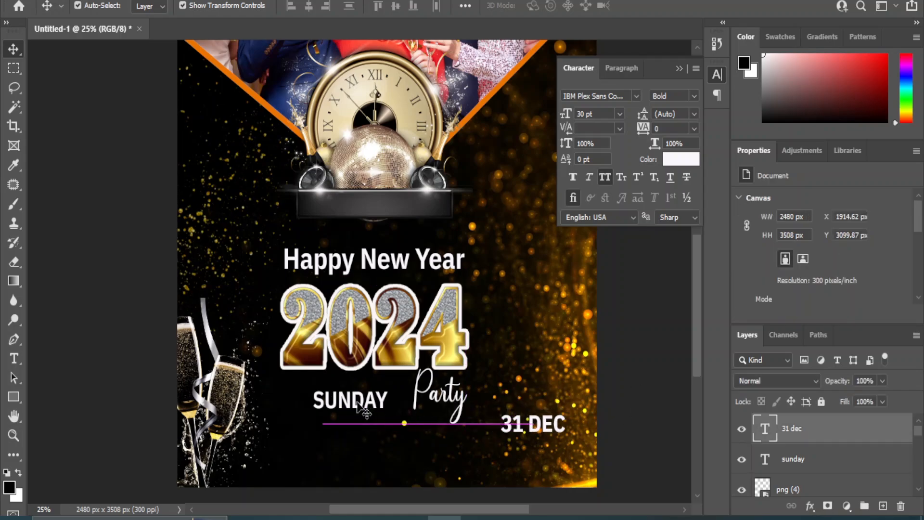
drag(364, 409, 547, 364)
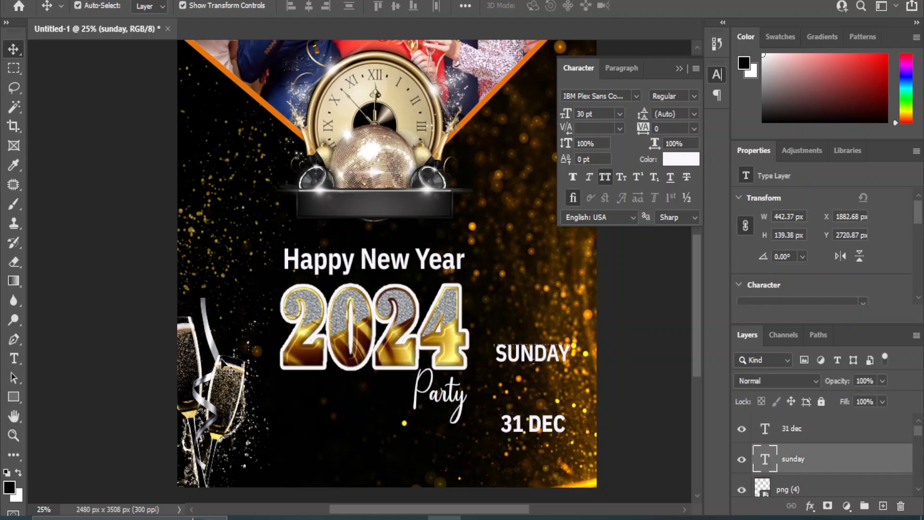
click(14, 398)
click(53, 399)
drag(282, 368, 406, 398)
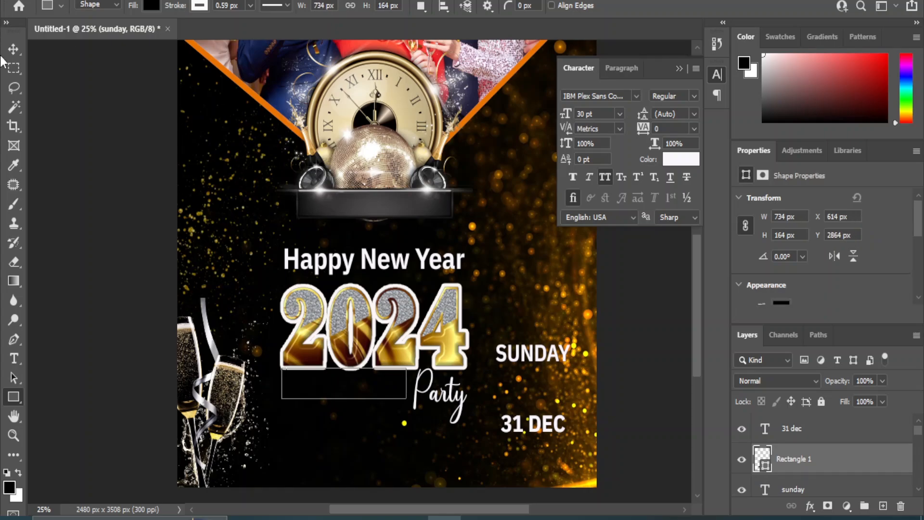
key(v)
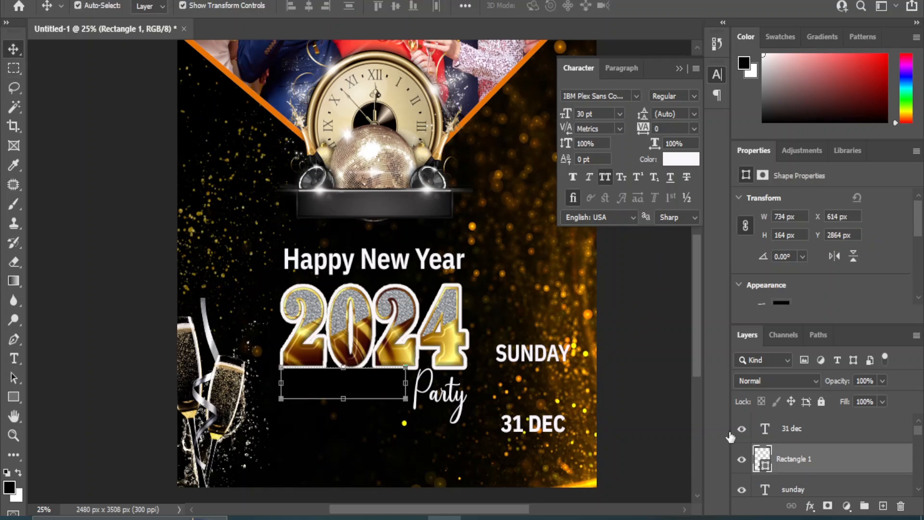
- Fill the new rectangle with the off-white #fbf7f5 sampled from the 2024 title's outline
double_click(762, 459)
click(417, 325)
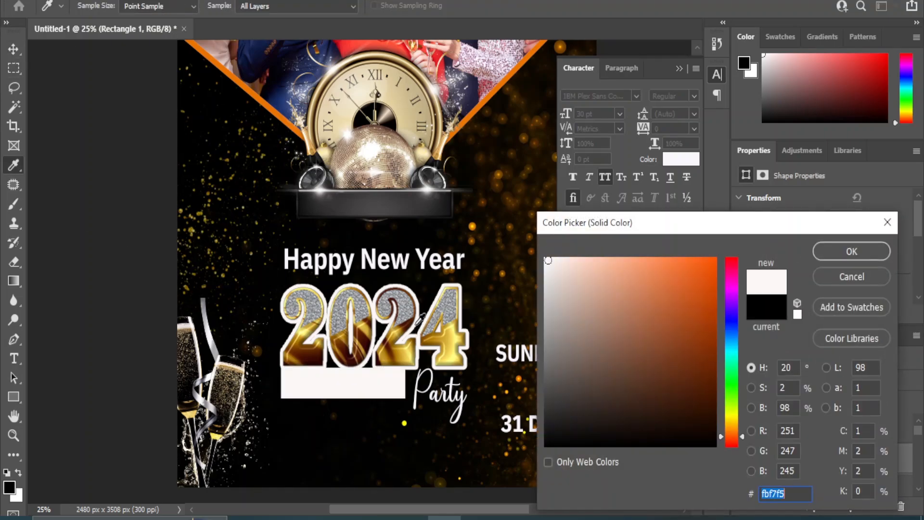
click(825, 255)
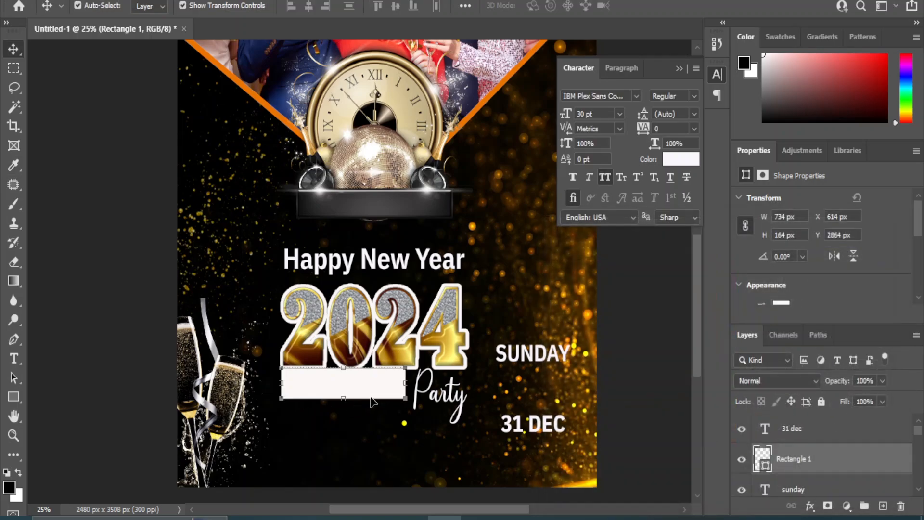
- Nudge the off-white rectangle down 40 px to leave a small gap below the 2024 title
key(shift+Down)
key(shift+Down)
key(shift+Down)
key(shift+Down)
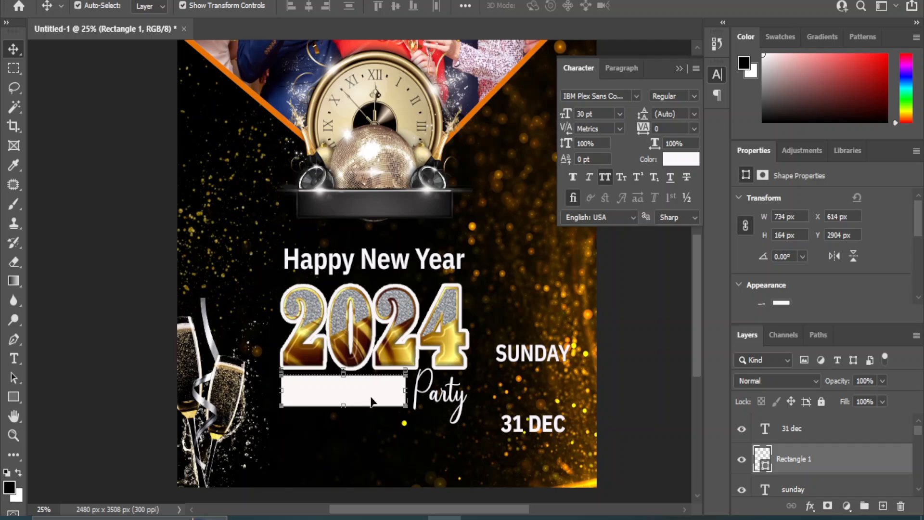
key(shift+Down)
key(shift+Down)
key(shift+Up)
key(shift+Up)
key(shift+Up)
click(634, 403)
- Move the 31 DEC text onto the off-white rectangle and colour it near-black #010101 sampled from the flyer background
drag(528, 435, 404, 406)
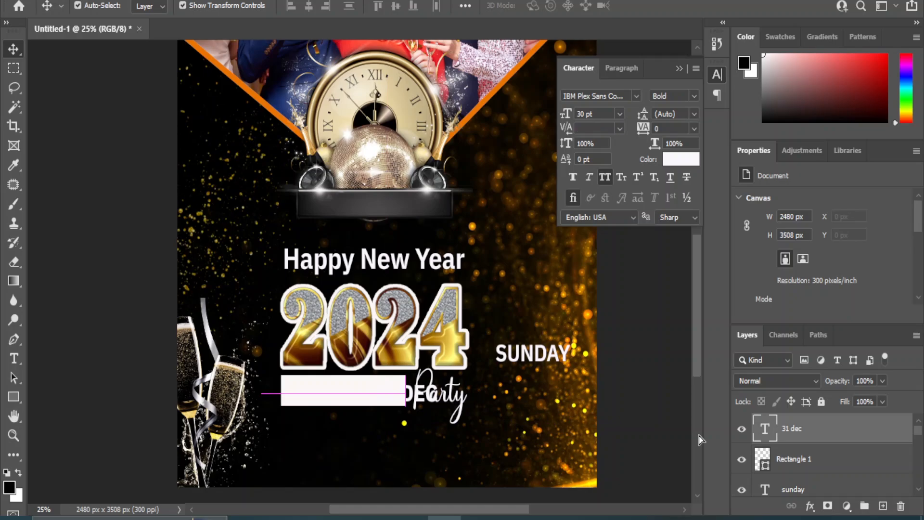
click(684, 159)
click(420, 227)
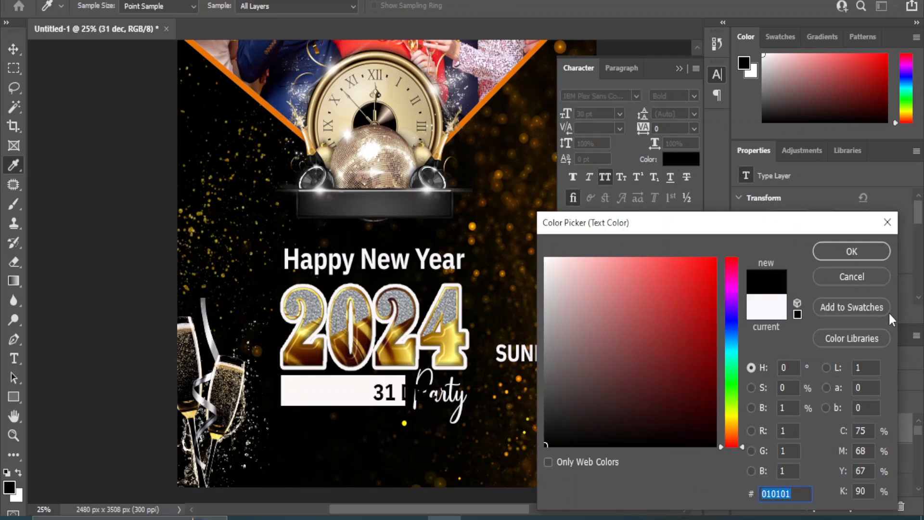
click(845, 254)
drag(393, 403, 328, 399)
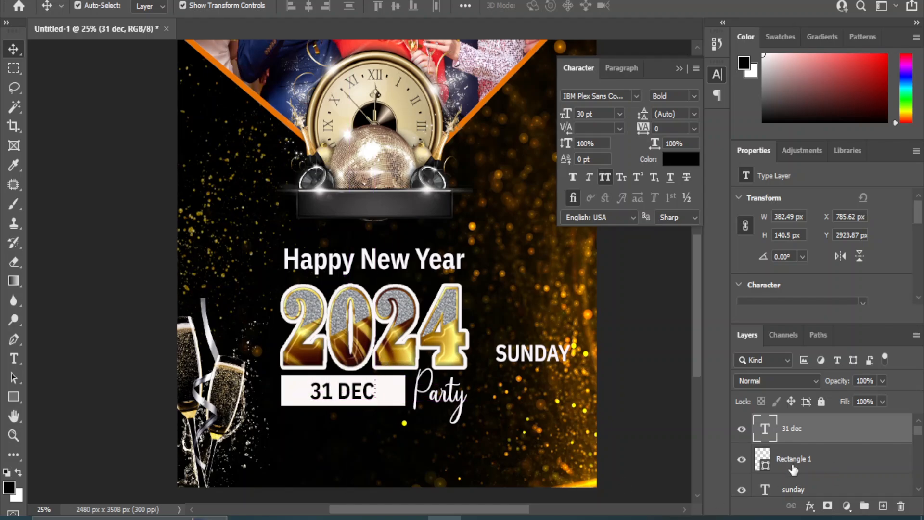
- Align the centre of the 31 DEC text with the centre of the rectangle behind it
ctrl+click(793, 469)
click(308, 6)
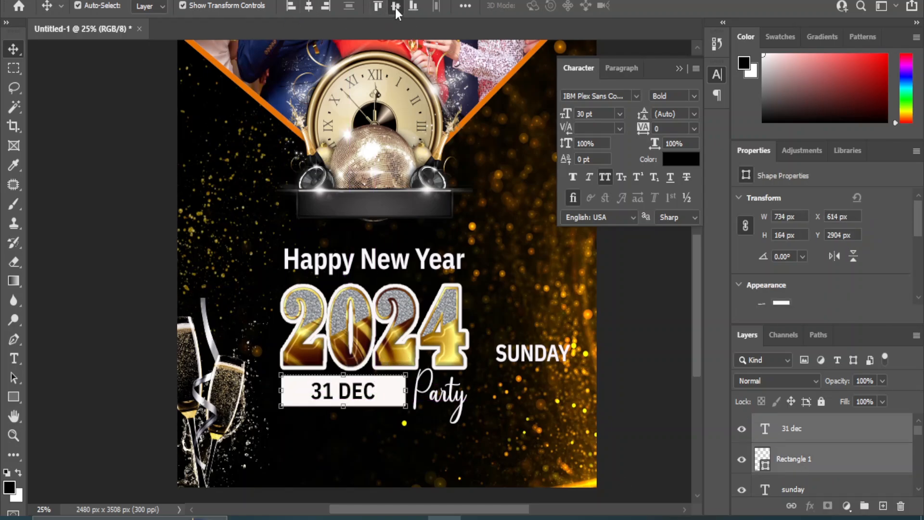
click(669, 396)
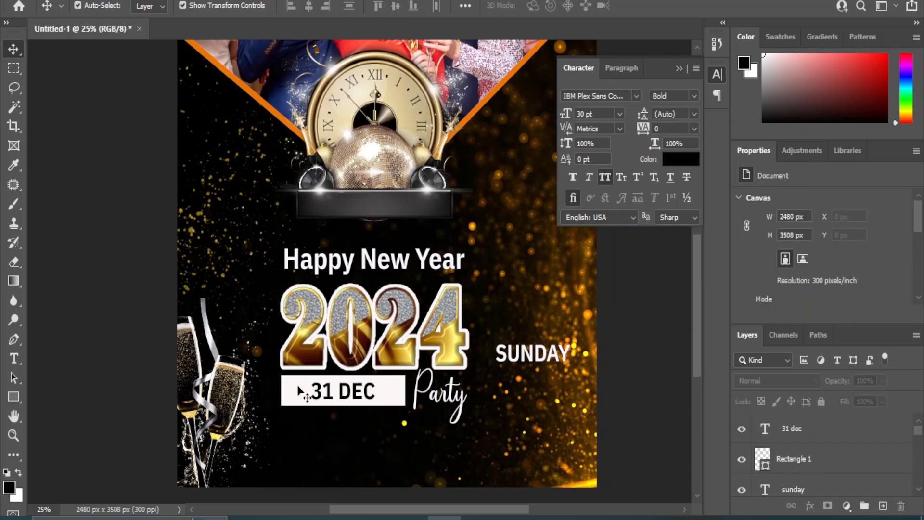
- Recolour the 31 DEC text to the dark blue #102049 sampled from the blue clothing in the party photo
click(346, 392)
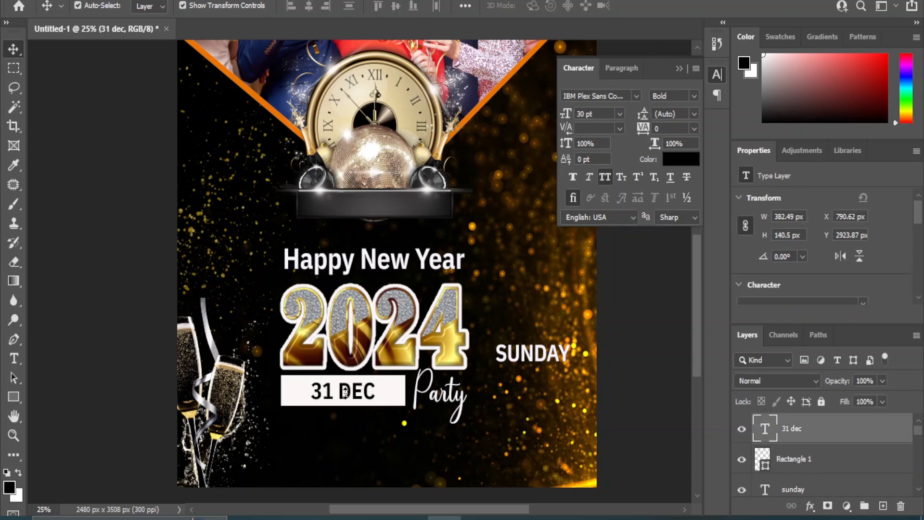
click(676, 159)
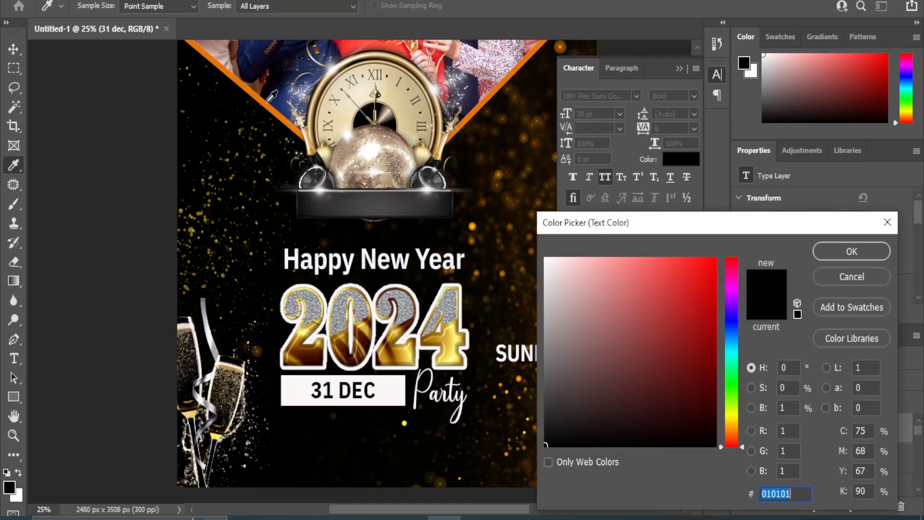
click(278, 92)
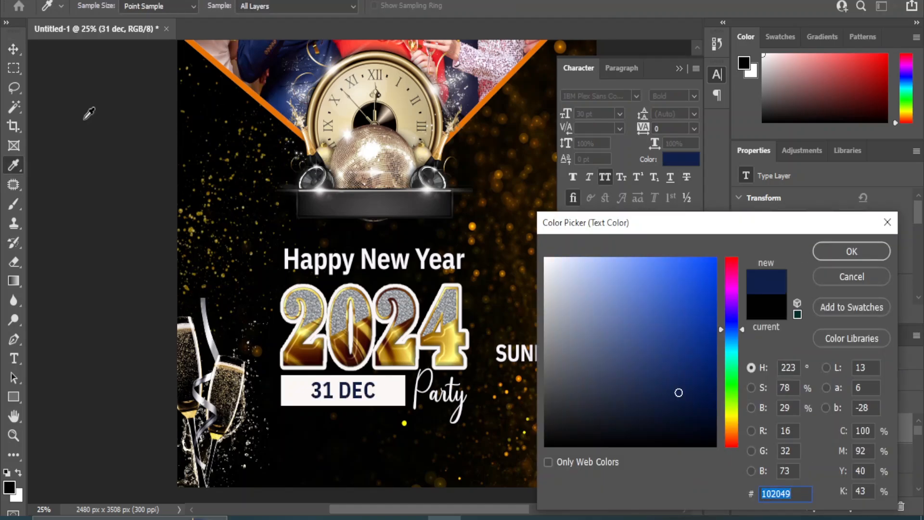
click(847, 251)
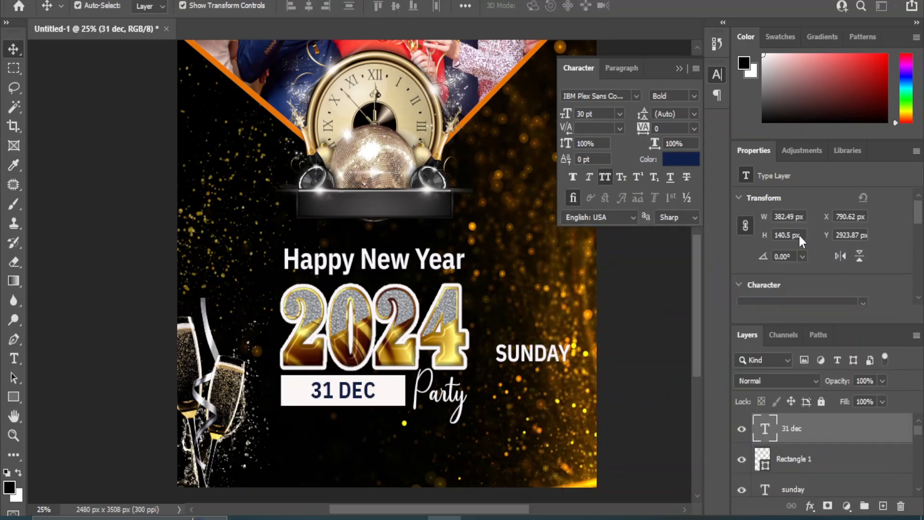
- Set the 31 DEC text to 36 pt and centre it vertically on the rectangle
click(620, 114)
click(631, 266)
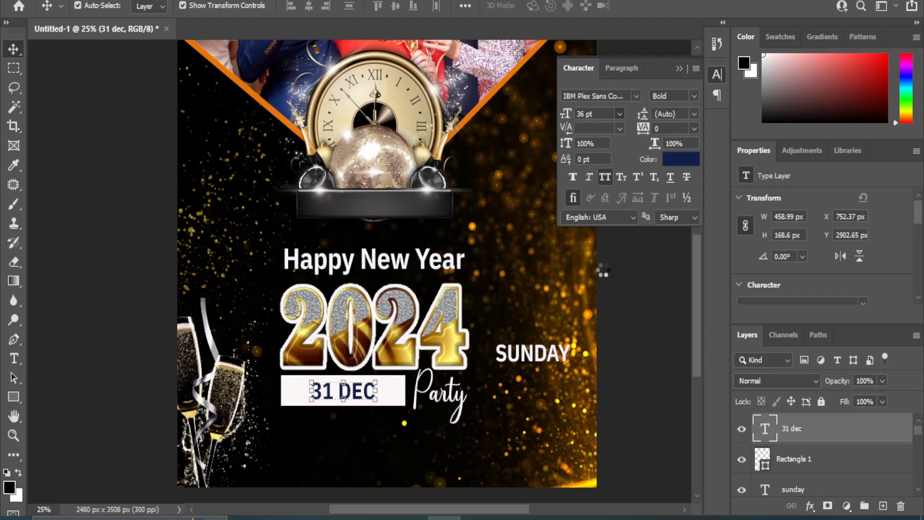
shift+click(793, 464)
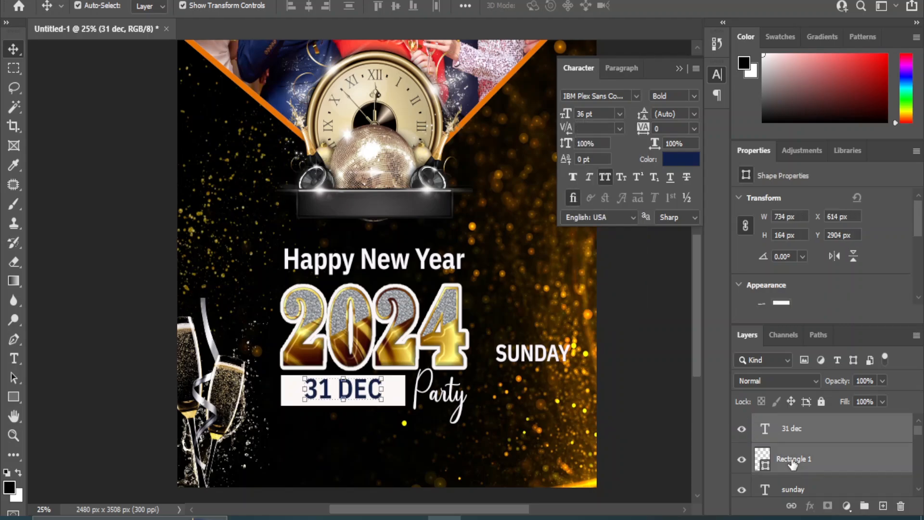
click(395, 10)
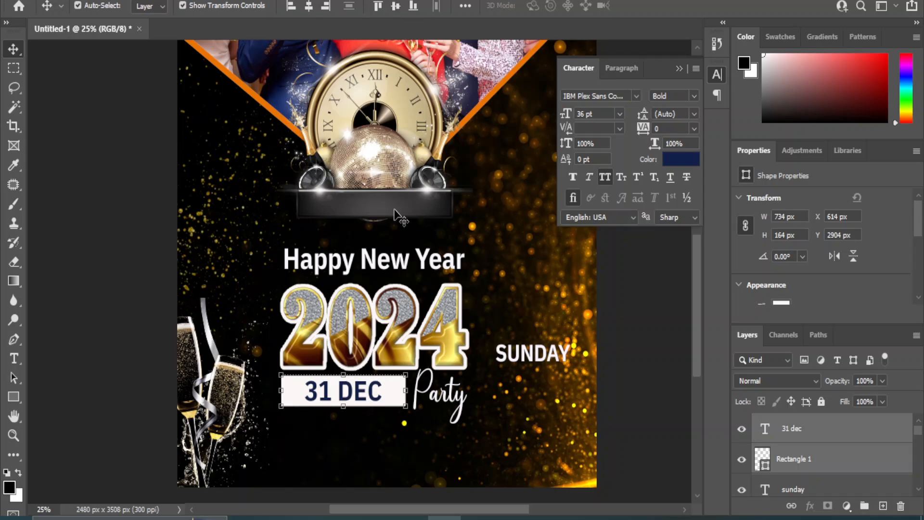
click(600, 336)
- Move the SUNDAY text below the 31 DEC rectangle and change its font style to Italic
click(538, 357)
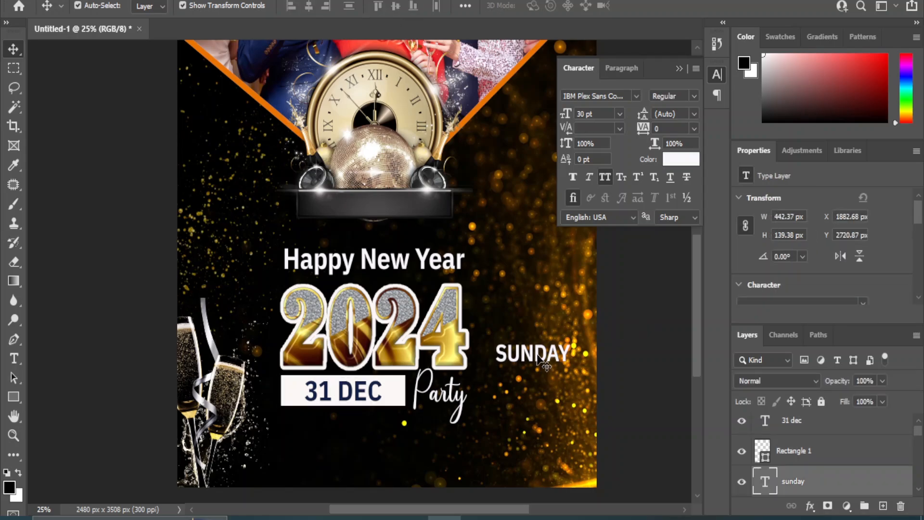
drag(527, 353, 338, 420)
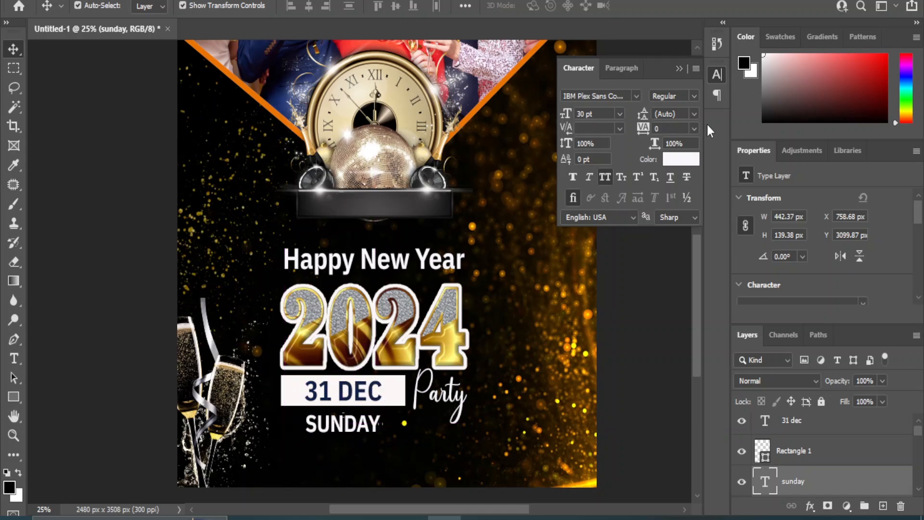
click(694, 96)
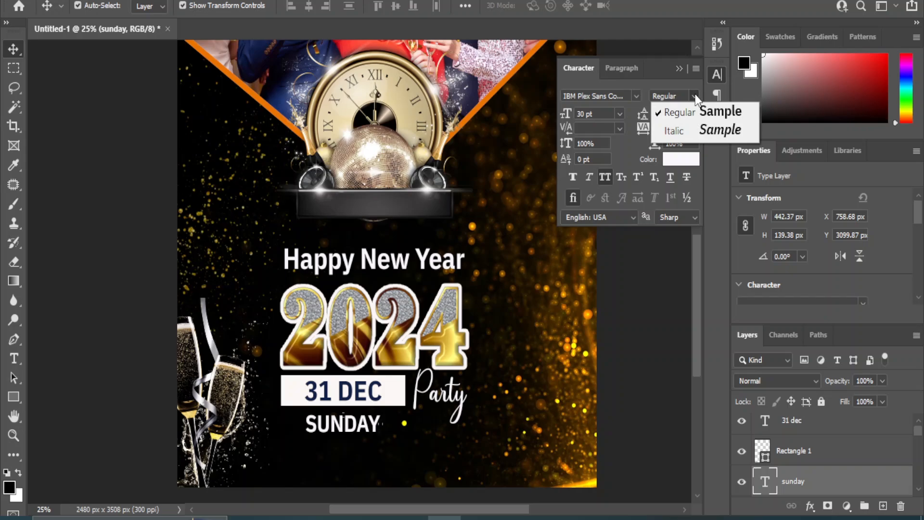
click(707, 131)
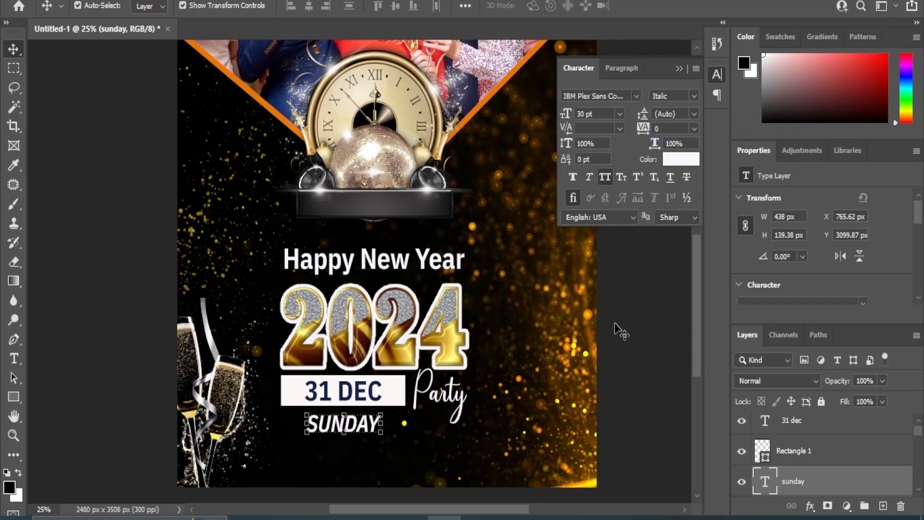
- Raise the SUNDAY text slightly and centre it horizontally under 31 DEC
shift+click(800, 426)
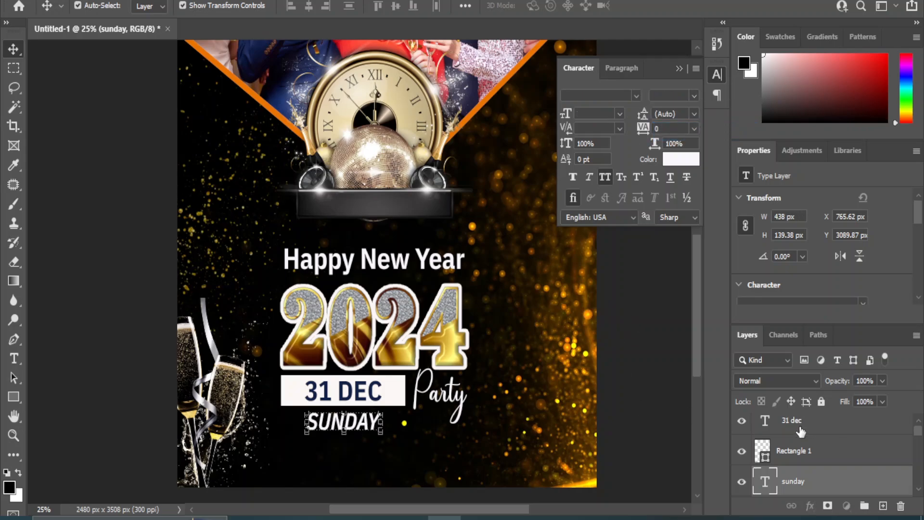
click(308, 6)
click(660, 402)
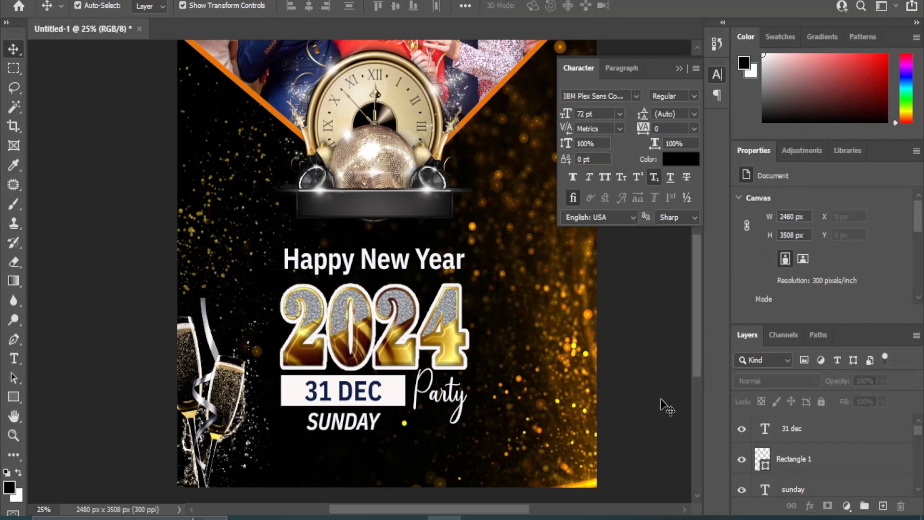
- Move the Happy New Year, 2024, Party, SUNDAY and 31 DEC texts with the date rectangle up together by 80 px
scroll(815, 454, down, 1)
scroll(814, 453, down, 3)
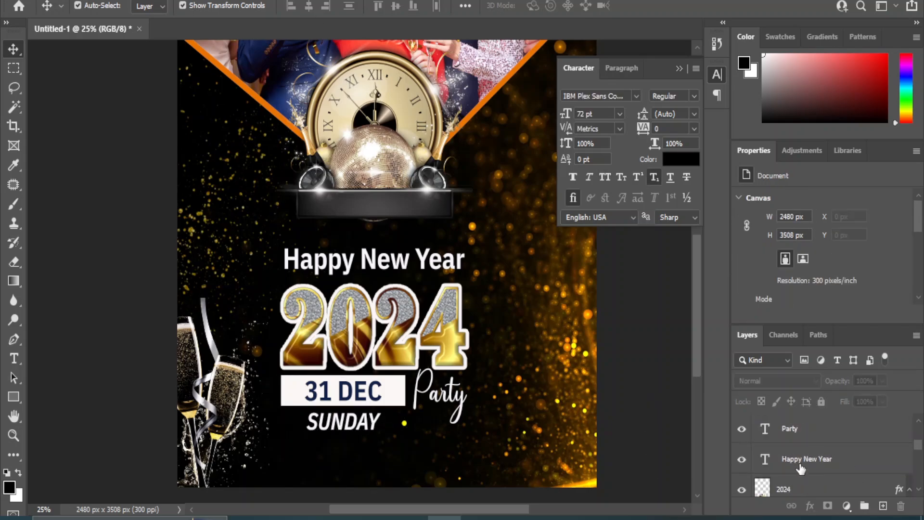
click(802, 490)
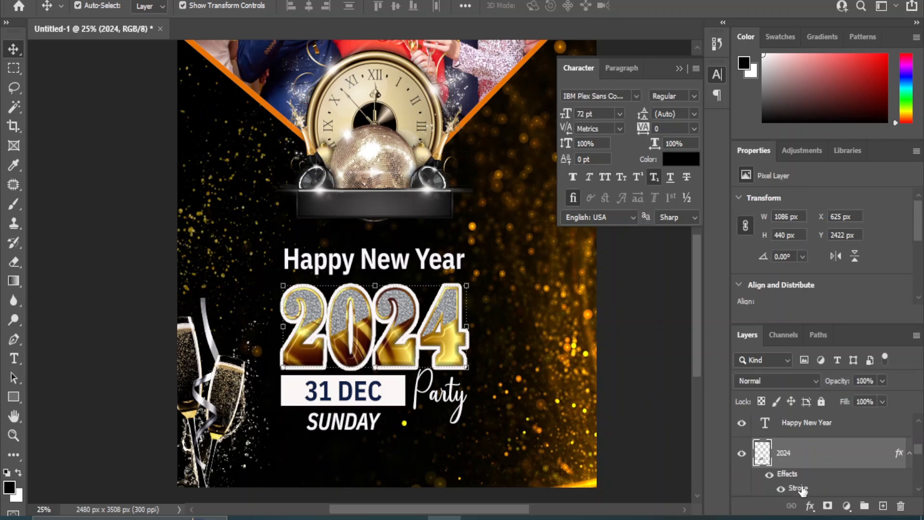
click(807, 426)
scroll(818, 447, up, 2)
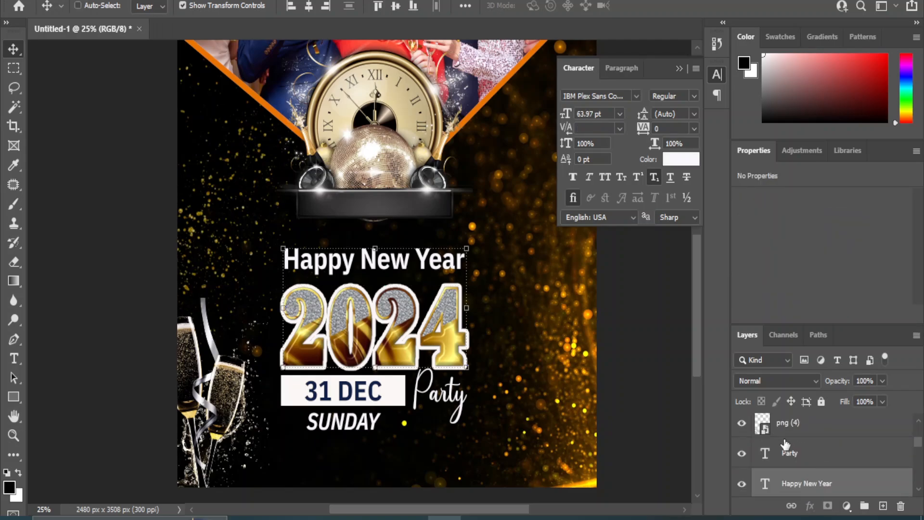
shift+click(789, 463)
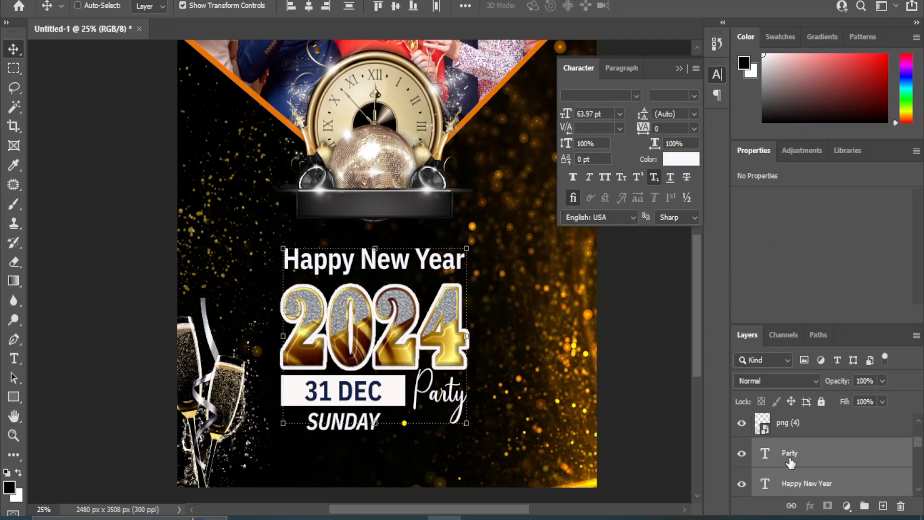
scroll(789, 463, up, 1)
shift+click(819, 455)
ctrl+click(818, 455)
scroll(817, 455, up, 1)
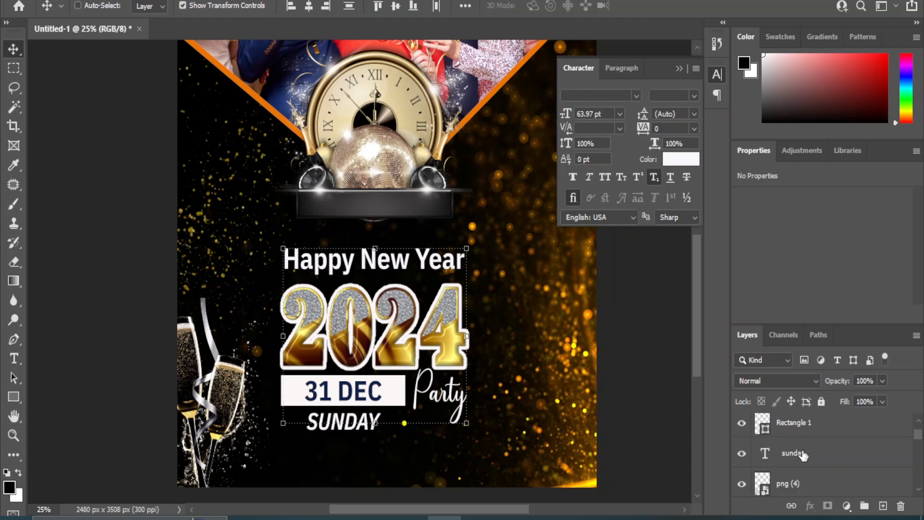
ctrl+click(800, 456)
scroll(800, 455, up, 1)
ctrl+click(794, 457)
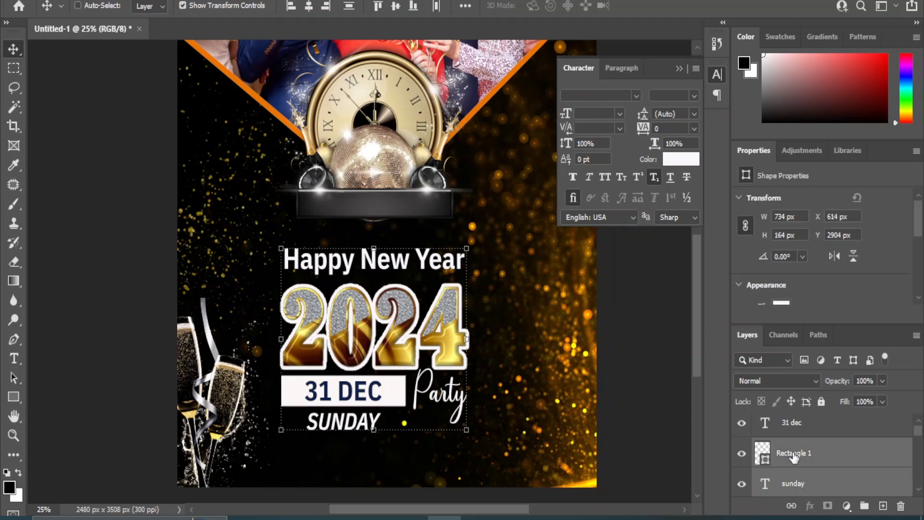
ctrl+click(811, 425)
key(shift+Up)
key(shift+Up)
key(shift+Up)
key(shift+Up)
key(shift+Up)
key(shift+Up)
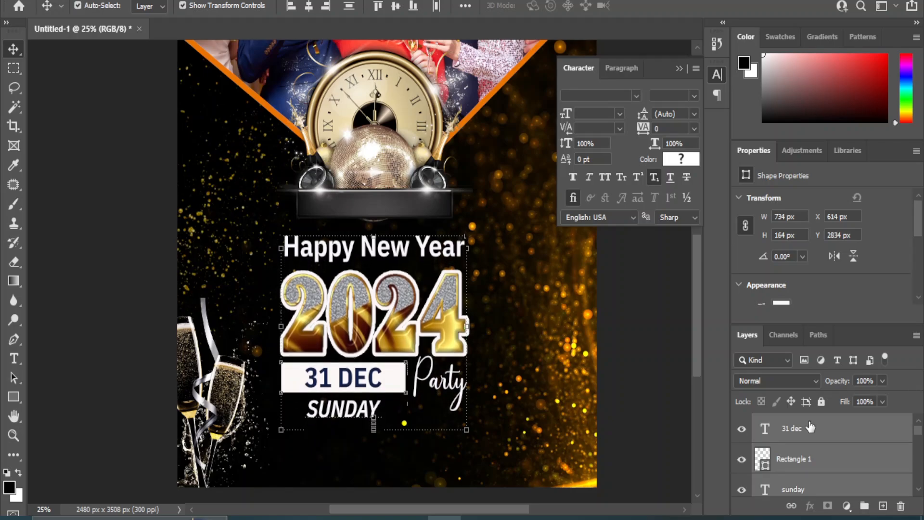
key(shift+Up)
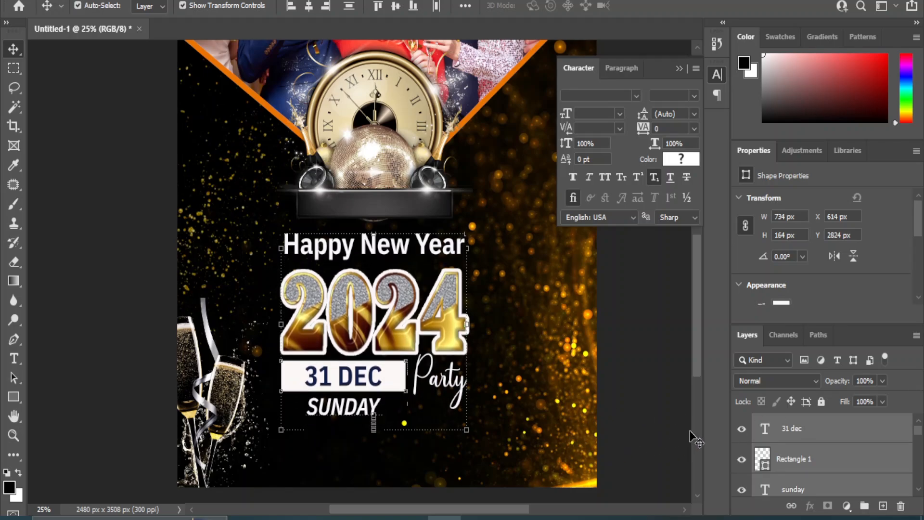
- Nudge the Happy New Year text down 20 px, closer to the 2024 title
click(621, 325)
click(398, 247)
key(shift+Down)
key(shift+Down)
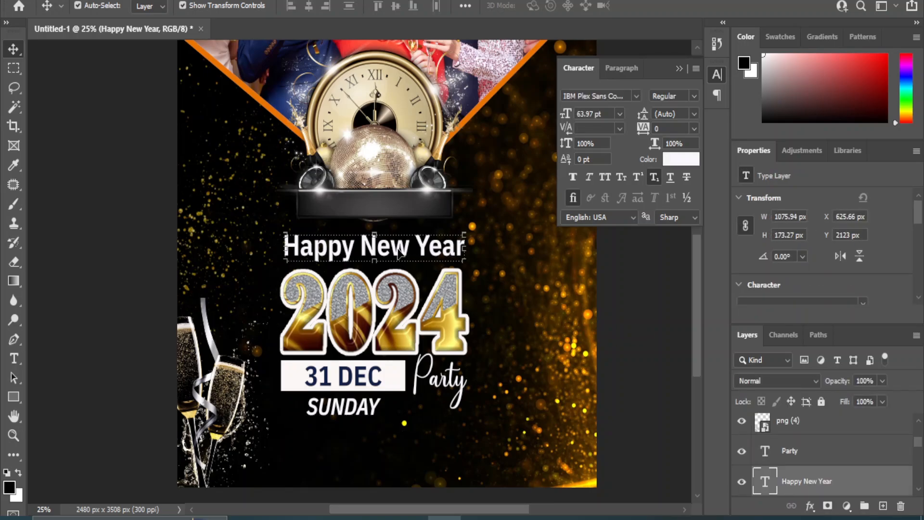
click(643, 371)
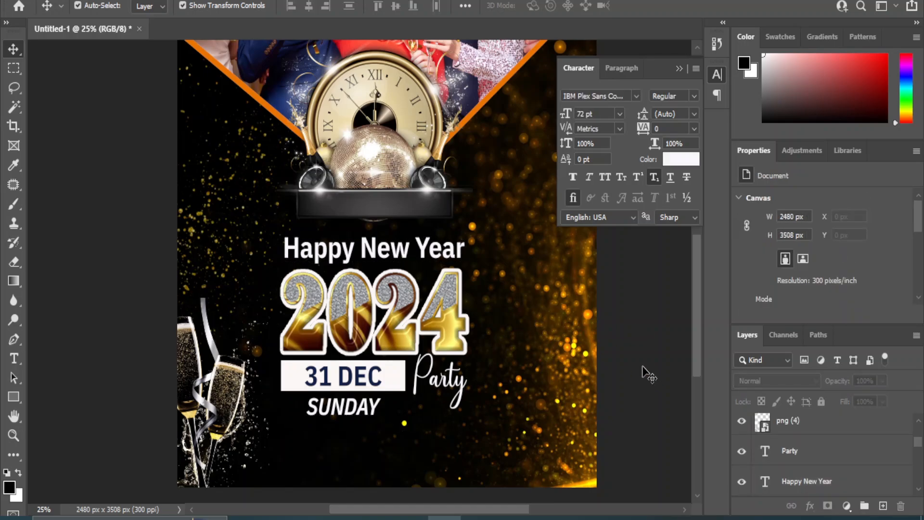
- Add a new text line reading DJ SOUND, DJ MUSIC below SUNDAY, near the flyer's lower edge
drag(14, 359, 89, 358)
click(272, 440)
key(Delete)
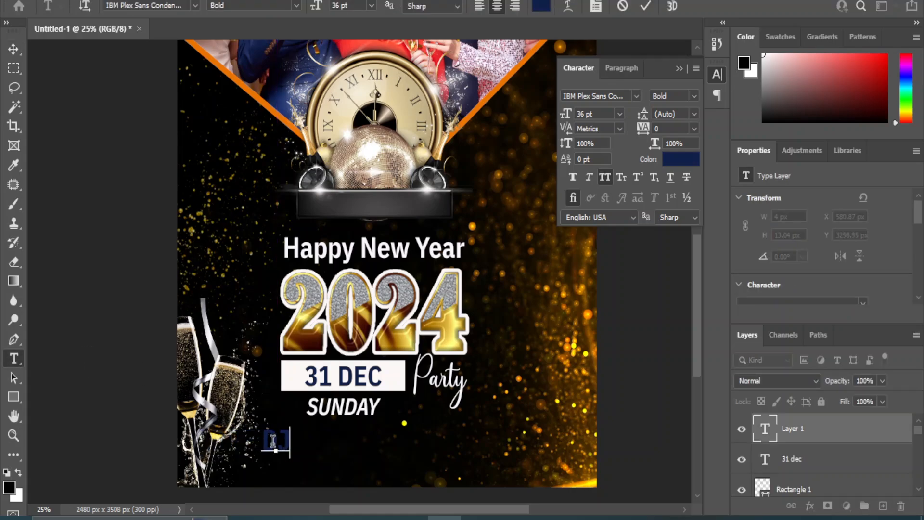
text(DJ SOU)
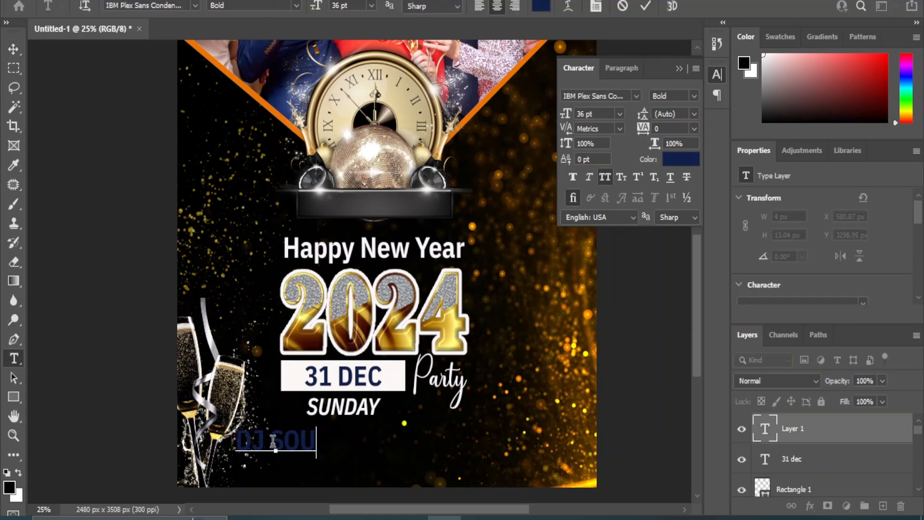
text(ND, )
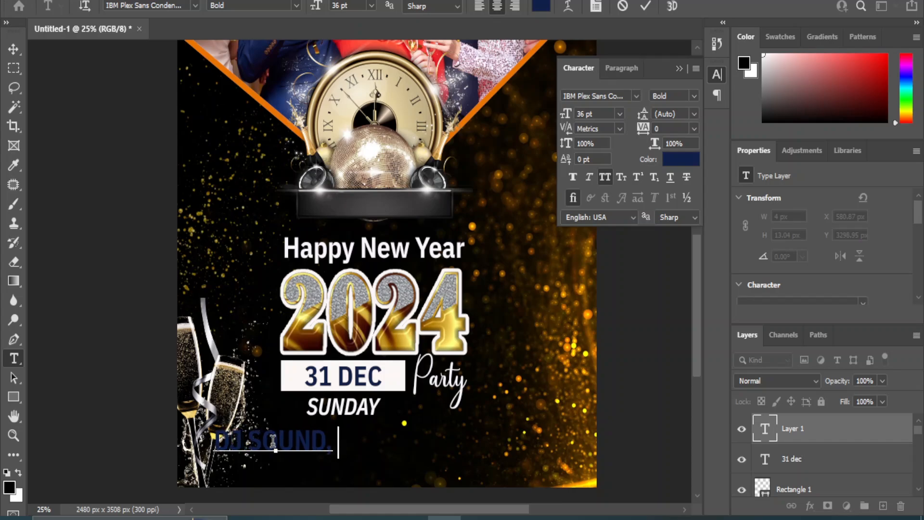
text(DJ M)
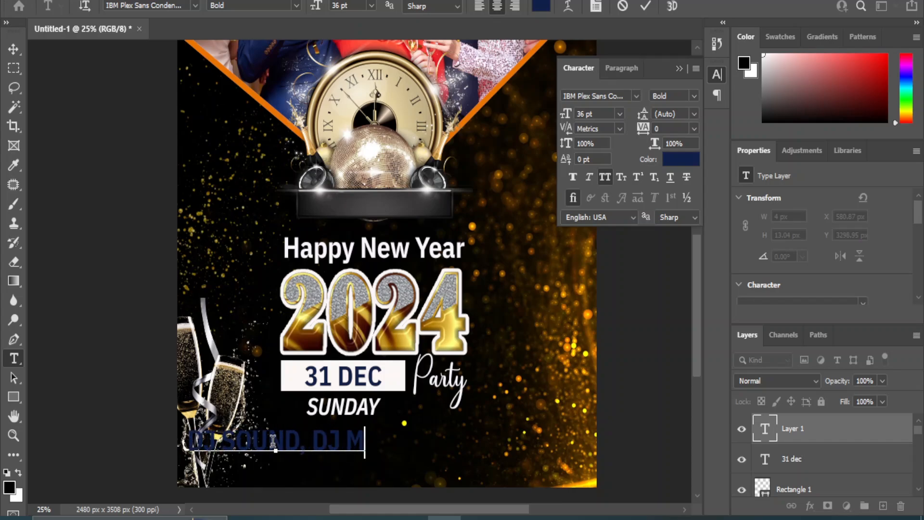
text(USIC)
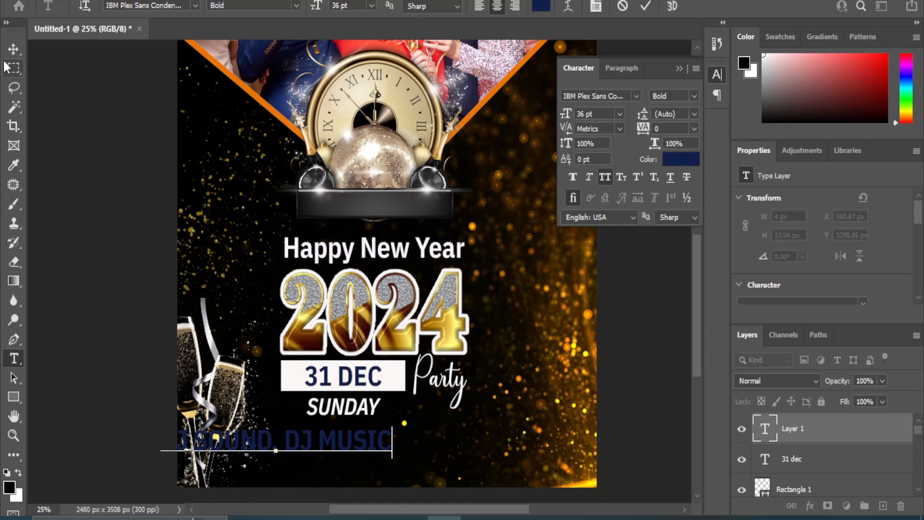
click(13, 49)
- Recolour the DJ SOUND, DJ MUSIC text white and change its font style to Bold Italic
click(683, 166)
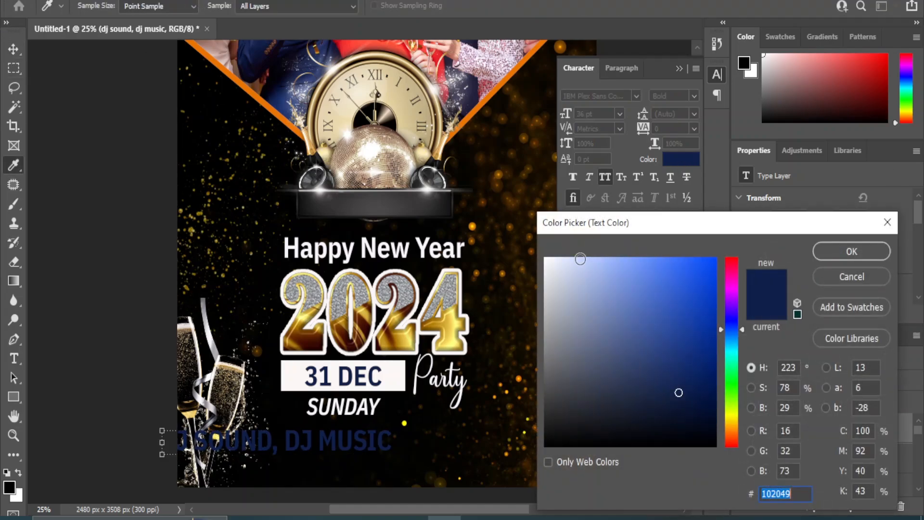
click(546, 260)
click(852, 250)
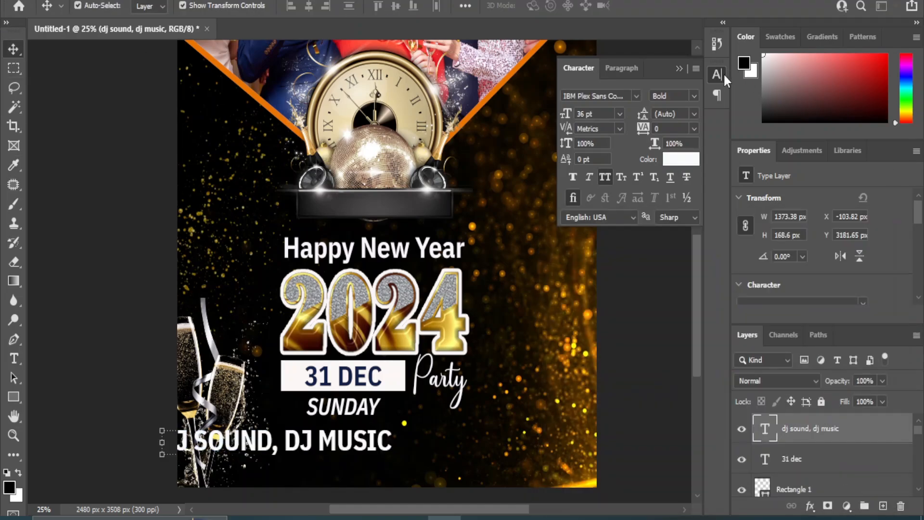
click(694, 96)
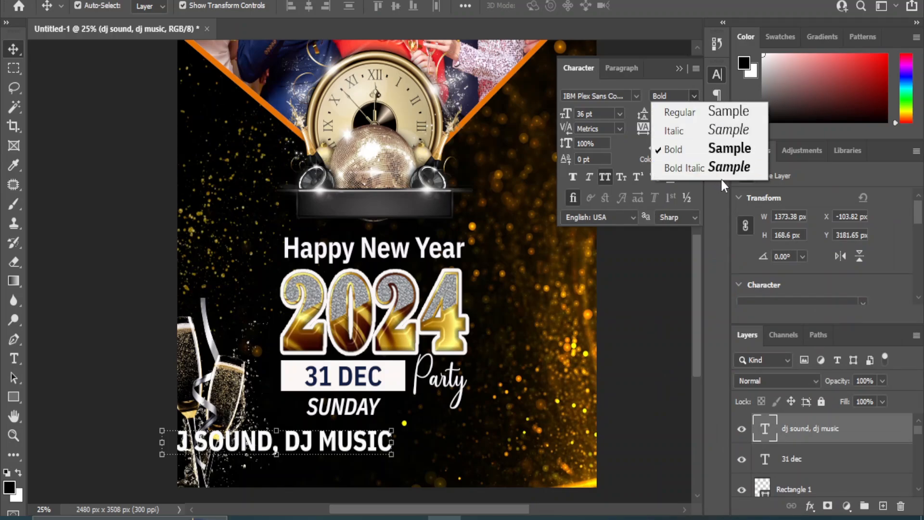
click(740, 169)
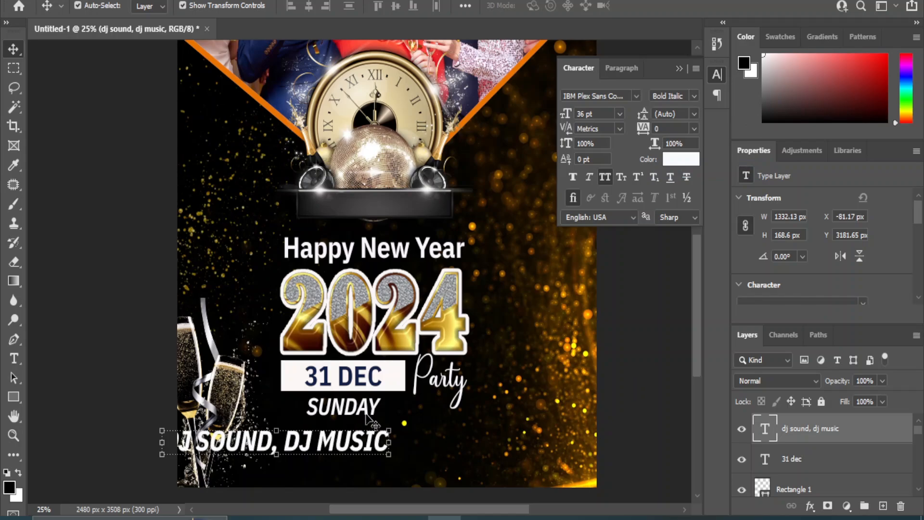
- Set the DJ SOUND, DJ MUSIC text to 30 pt with underline and place it directly below SUNDAY, aligned with the 2024 title
drag(265, 449, 364, 447)
click(619, 114)
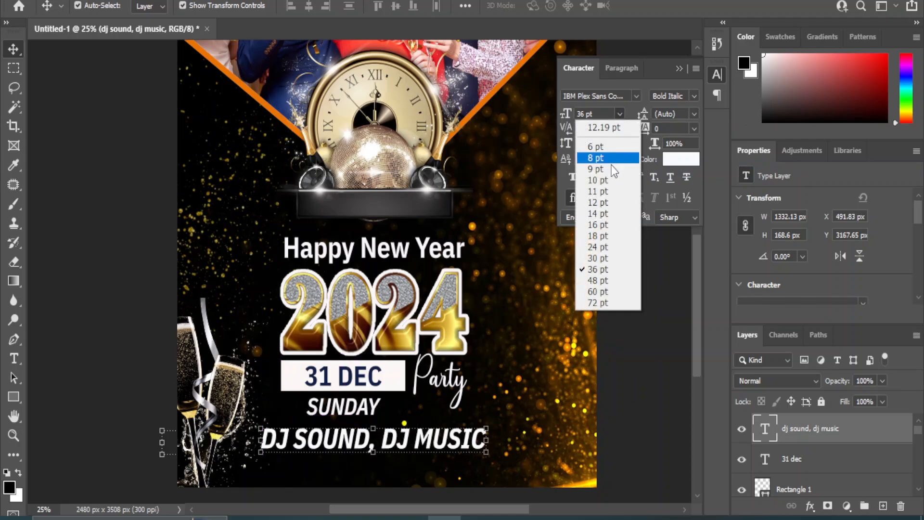
click(594, 257)
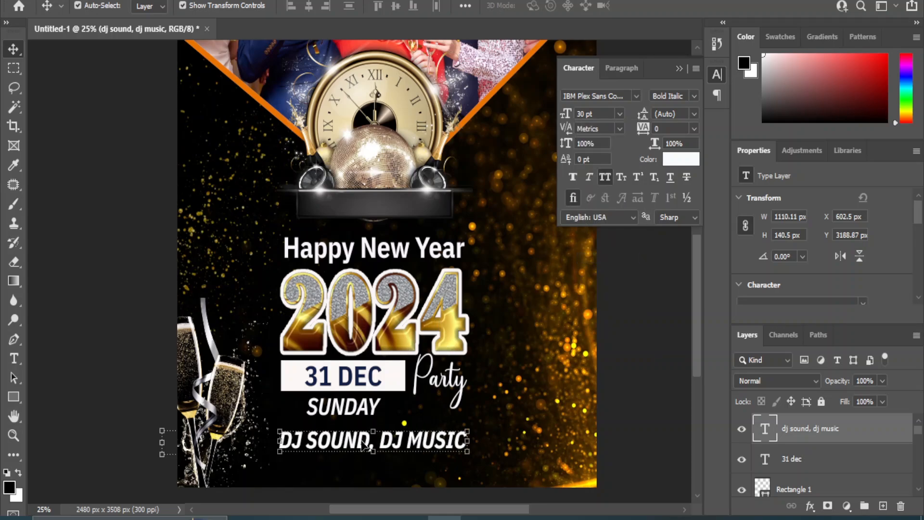
mouse_move(369, 448)
mouse_down()
mouse_move(371, 438)
mouse_move(380, 446)
mouse_up()
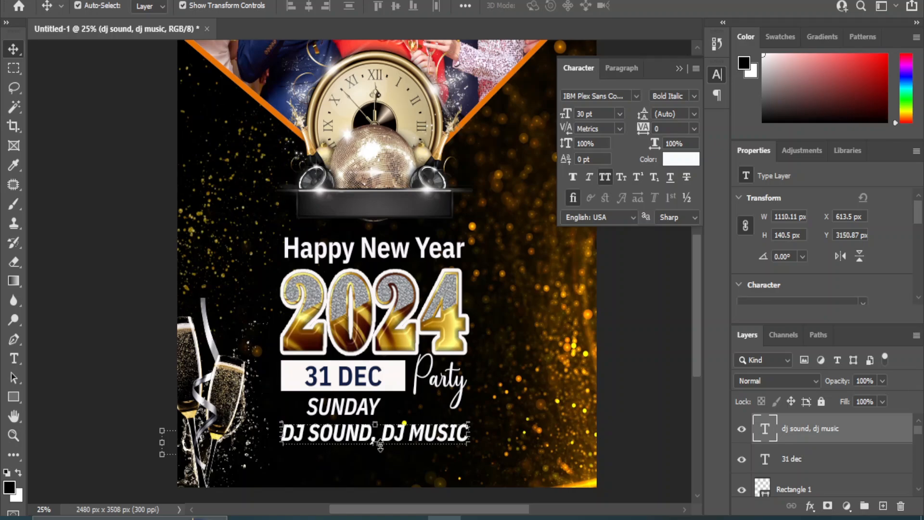
click(670, 178)
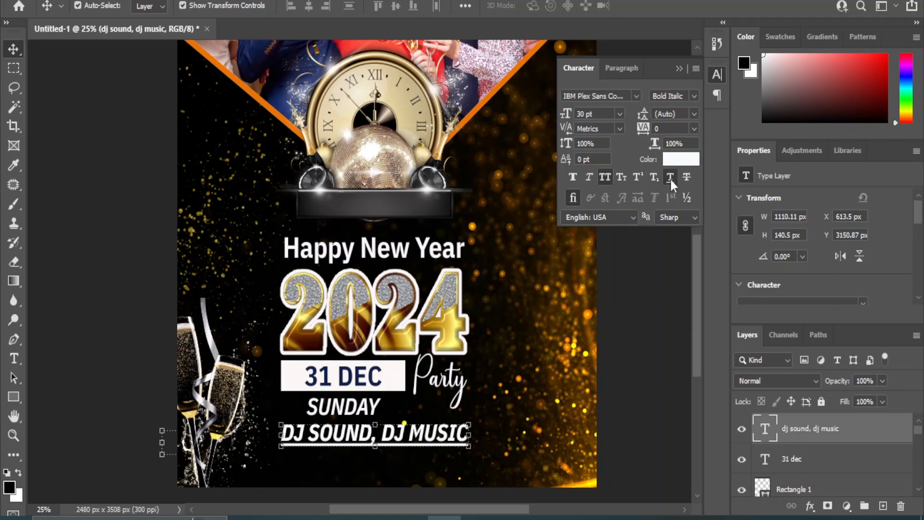
click(647, 371)
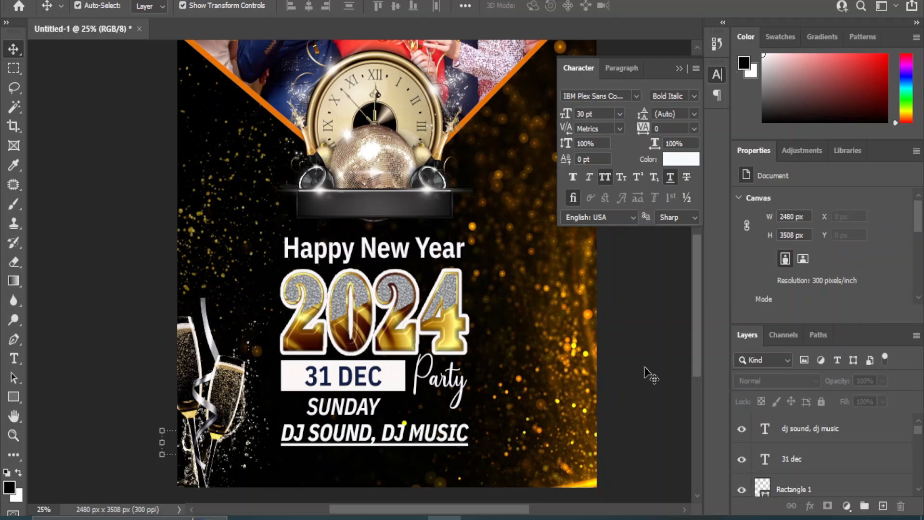
- Reduce the SUNDAY text to 24 pt
click(363, 408)
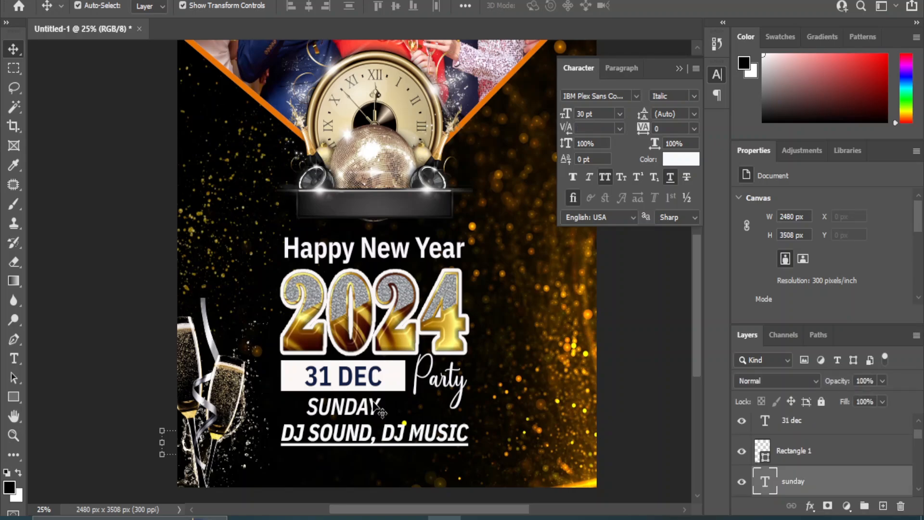
click(618, 114)
click(597, 246)
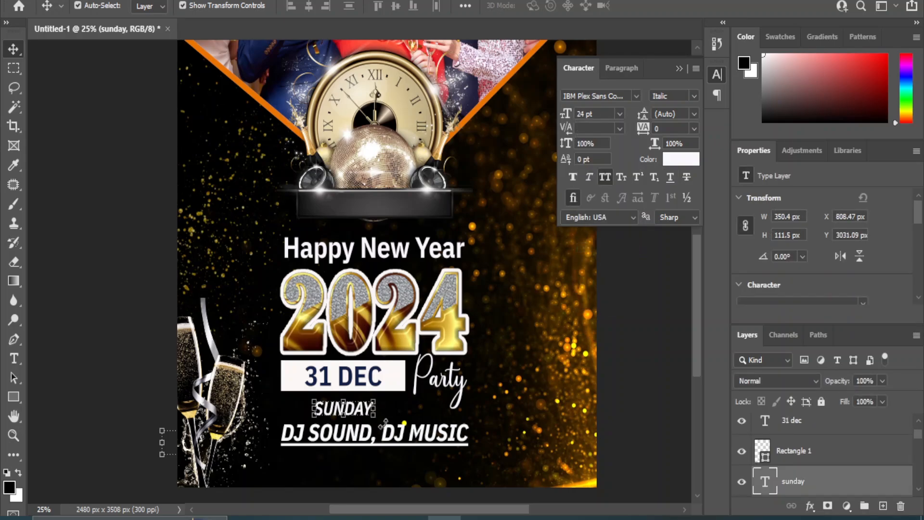
- Nudge the SUNDAY and DJ SOUND, DJ MUSIC texts up to tighten the spacing beneath 31 DEC
click(421, 435)
key(Up)
key(Up)
key(Up)
key(Up)
key(Up)
key(Up)
key(Up)
key(Up)
key(Up)
key(Up)
key(Up)
key(Up)
key(Up)
key(Up)
key(Up)
key(Up)
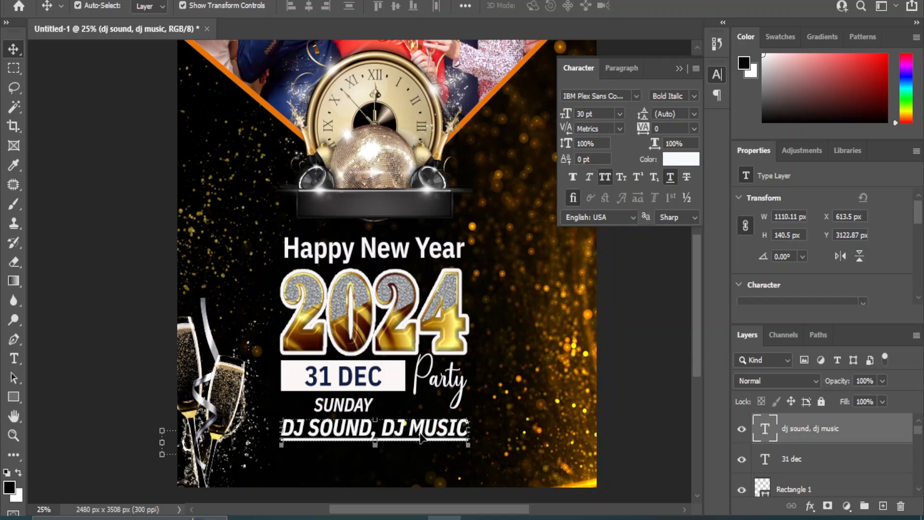
key(Up)
key(Up)
key(Up)
key(Up)
key(Up)
key(Up)
key(Up)
key(Up)
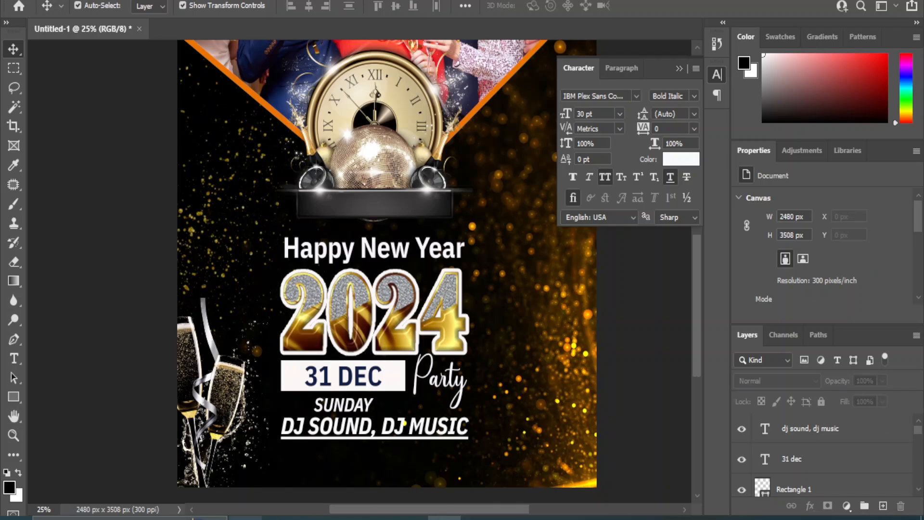
- Copy the dummy text sentence from the other window and paste it as a new text line below DJ SOUND, DJ MUSIC
click(246, 518)
right_click(299, 164)
click(332, 215)
click(674, 134)
click(13, 358)
click(72, 357)
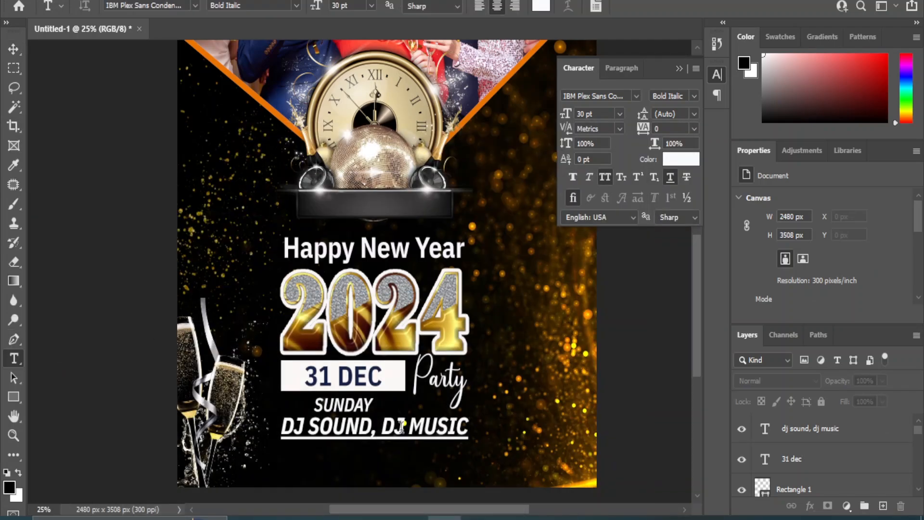
click(298, 459)
right_click(299, 460)
click(320, 224)
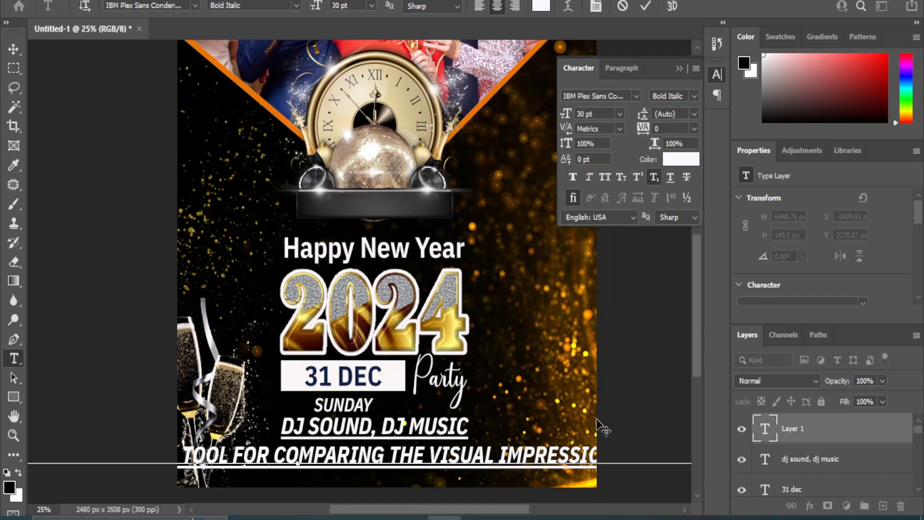
click(13, 50)
- Turn off all caps and underline for the dummy text, set it to 16 pt and shift it right
click(605, 176)
click(620, 114)
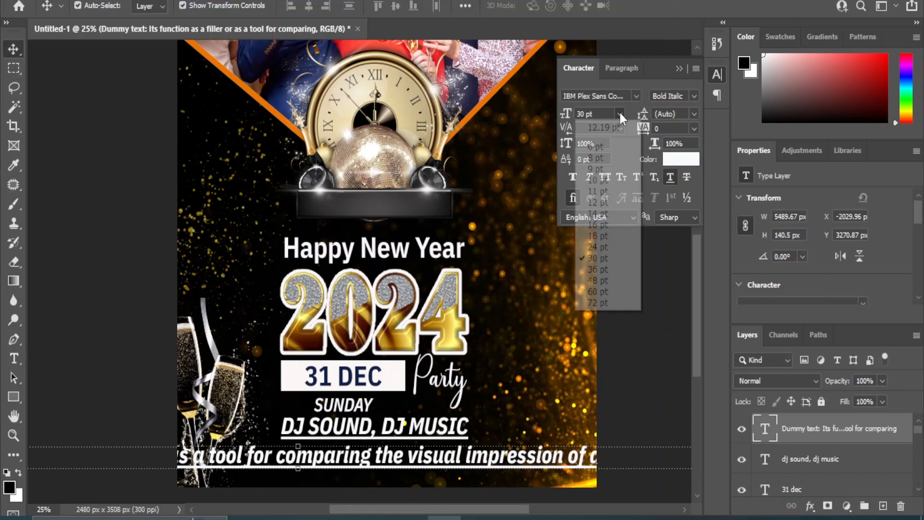
click(605, 225)
drag(309, 465, 446, 466)
- Break the dummy text into two lines before "comparing" and shift it left beneath DJ SOUND, DJ MUSIC
key(t)
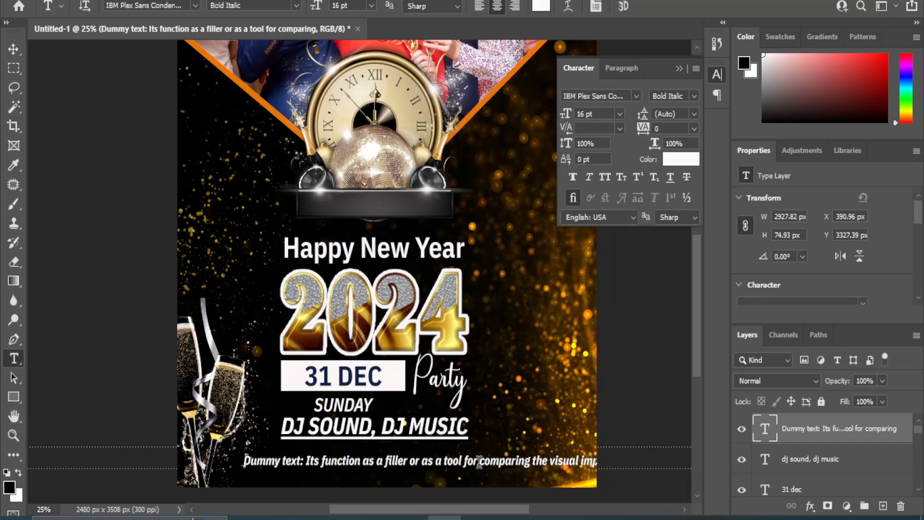
click(479, 463)
key(Return)
click(13, 50)
drag(499, 465, 422, 466)
- Move the dummy text's line break so that the second line starts with "the visual impression"
key(t)
click(256, 471)
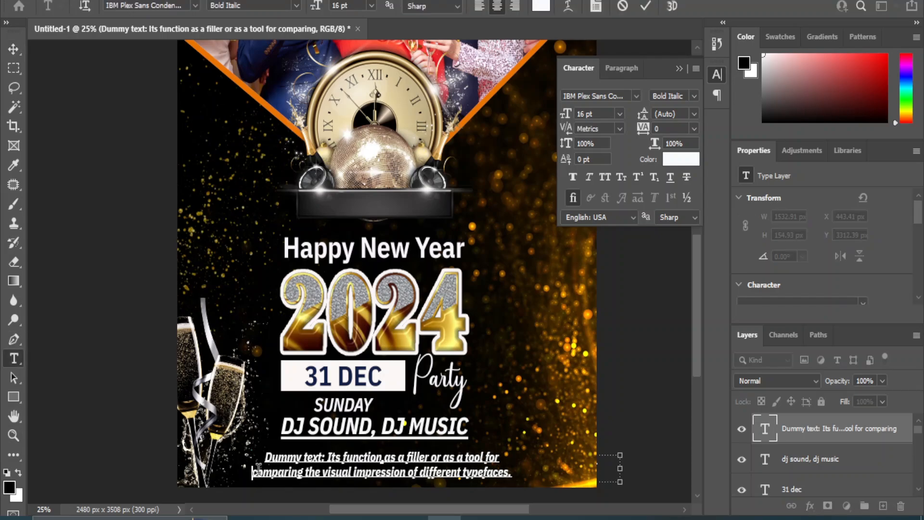
key(BackSpace)
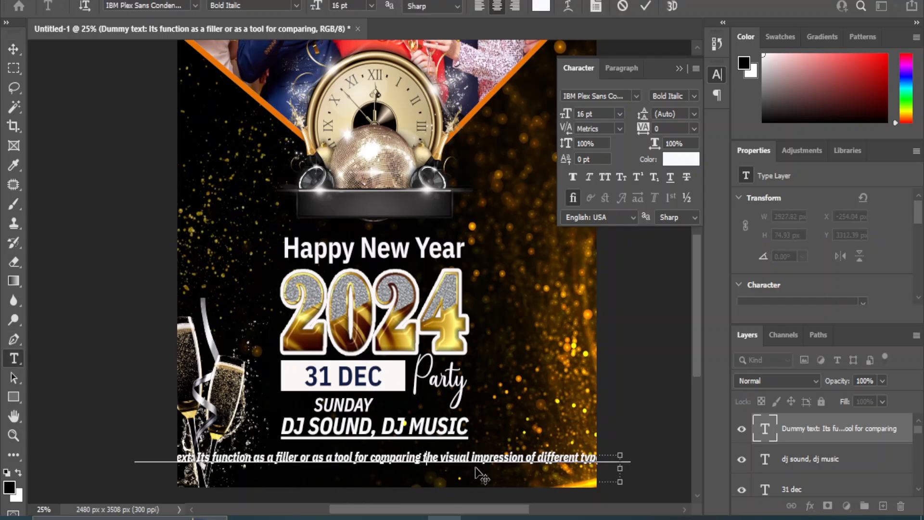
key(Return)
click(13, 49)
- Reduce the dummy text to 12 pt and nudge it into place below DJ SOUND, DJ MUSIC
click(620, 114)
click(600, 203)
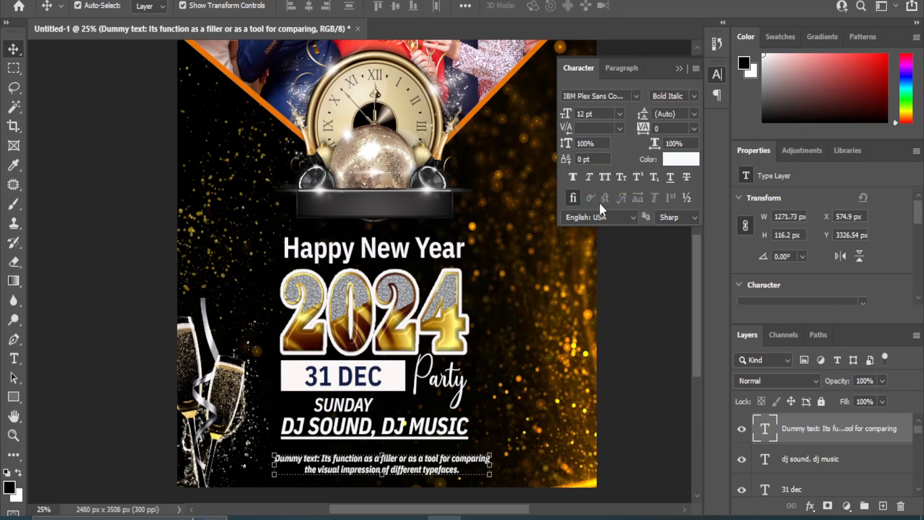
drag(444, 461, 443, 461)
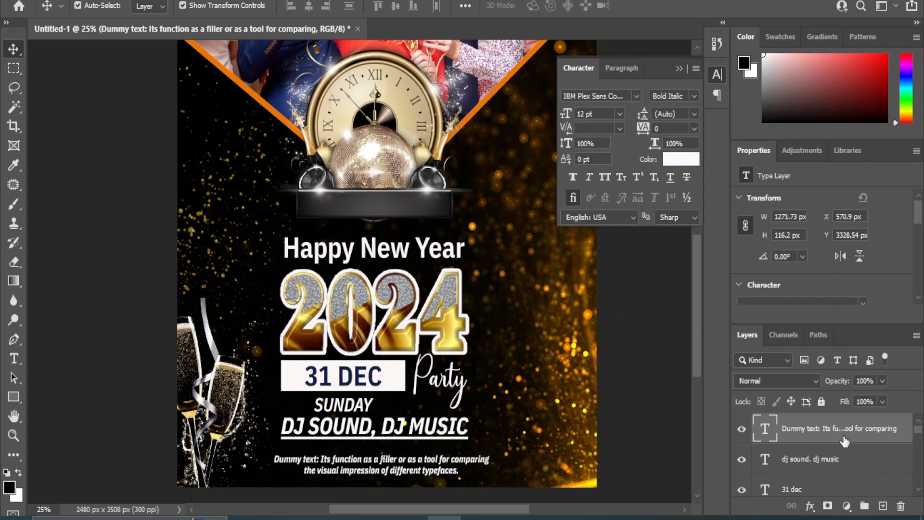
- Try to align the dummy text and the DJ SOUND, DJ MUSIC text by their horizontal centres
shift+click(813, 460)
click(311, 7)
key(ctrl+z)
click(625, 328)
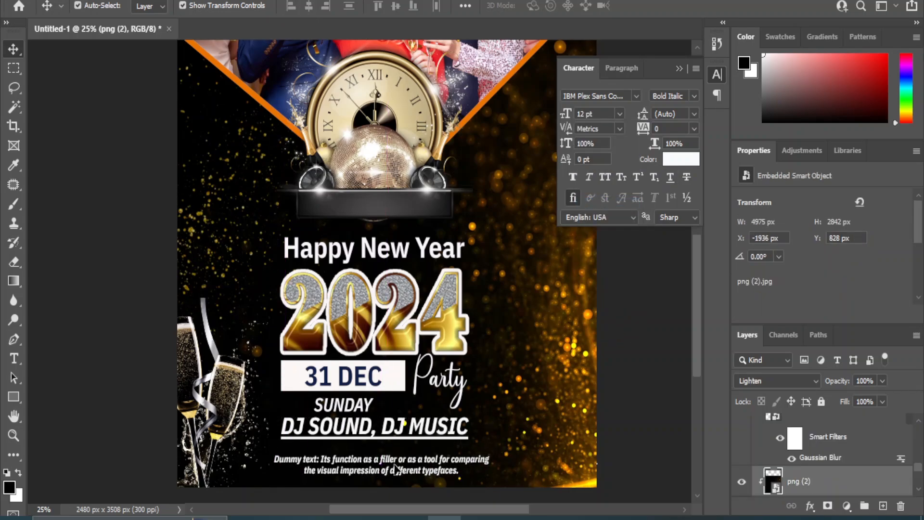
- Reduce the two-line dummy text to 11 pt
click(404, 463)
click(620, 114)
click(600, 248)
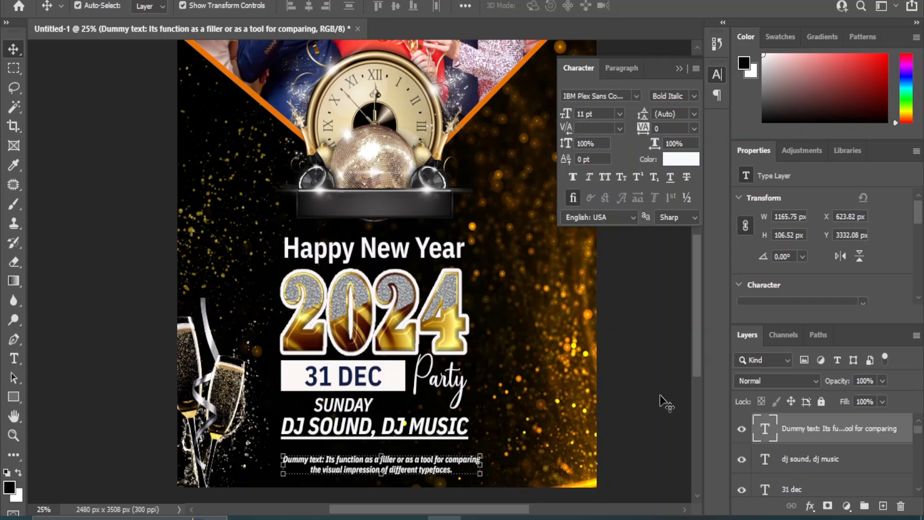
click(602, 350)
- Place the shine image in the flyer, enlarge it to about 871 px wide and position it right of the clock
scroll(411, 180, up, 5)
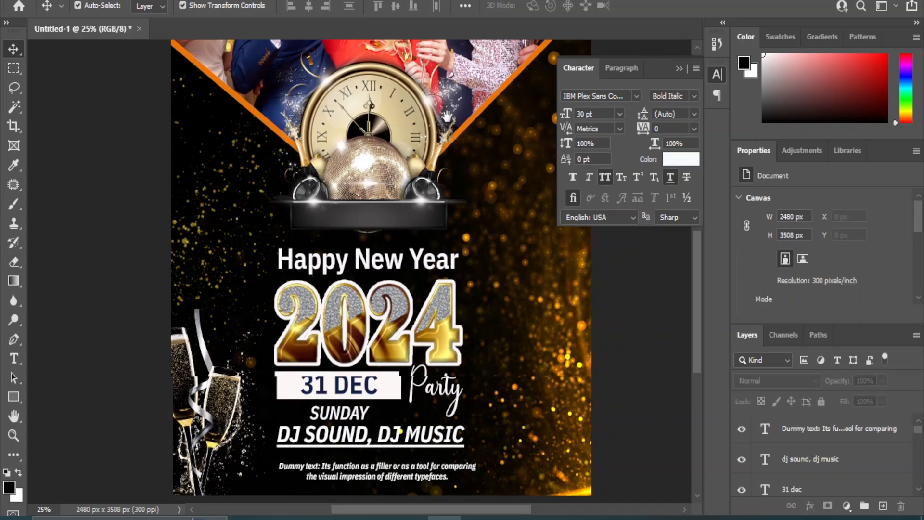
key(ctrl+minus)
mouse_move(394, 141)
mouse_down()
mouse_move(383, 154)
mouse_move(384, 145)
mouse_up()
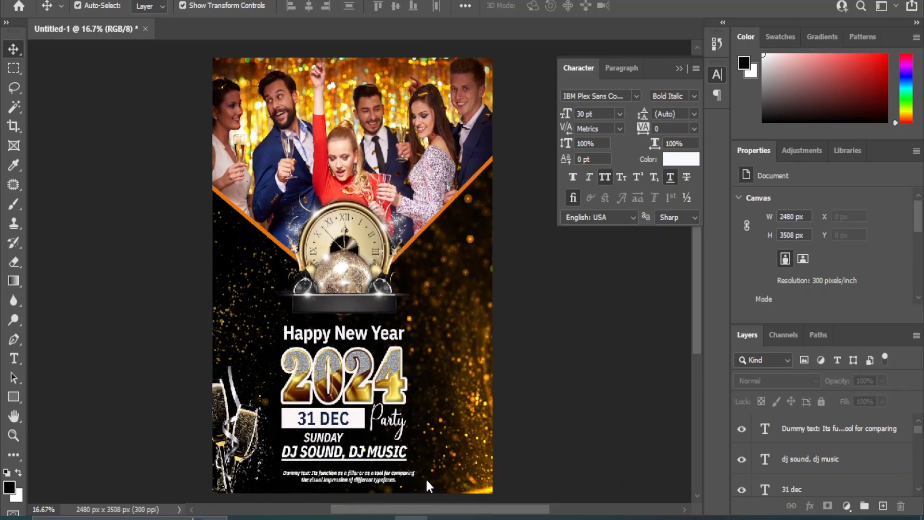
click(412, 517)
drag(527, 140, 510, 327)
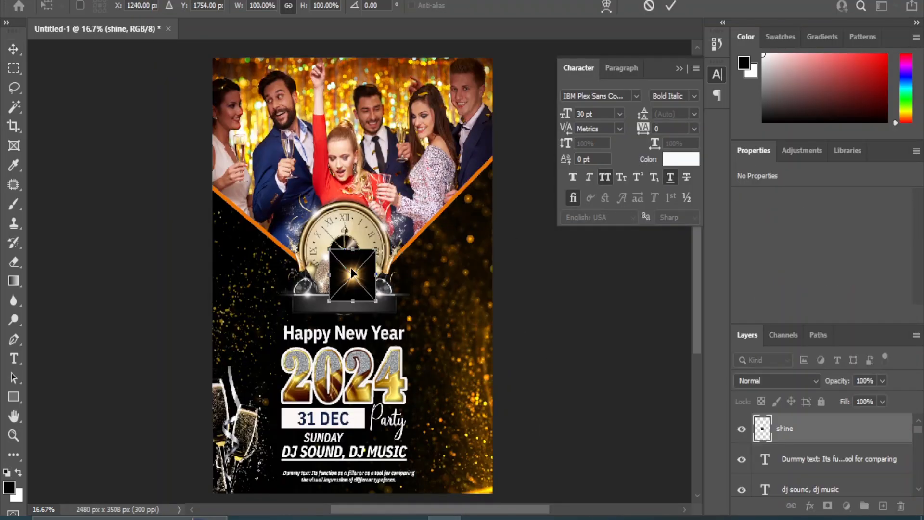
drag(352, 273, 505, 203)
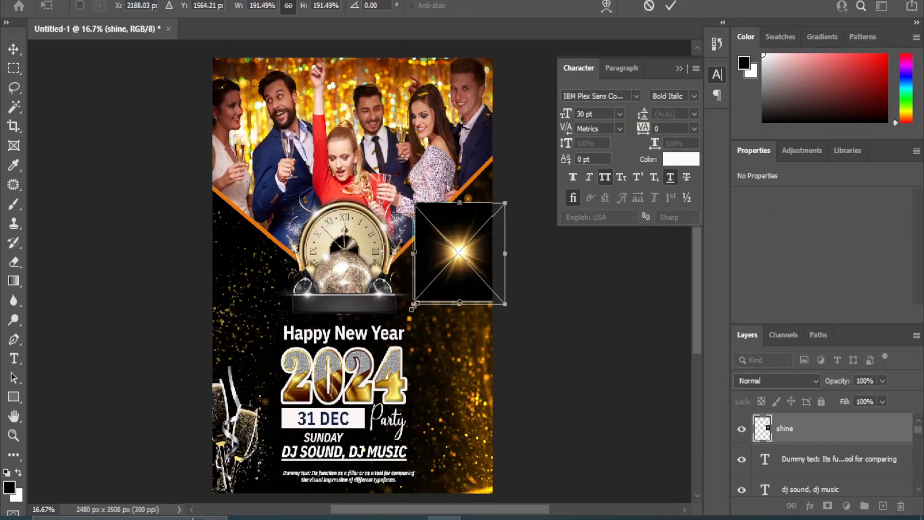
drag(413, 306, 405, 312)
key(Return)
- Set the shine layer's blend mode to Lighten and move the glow slightly up and right
click(817, 380)
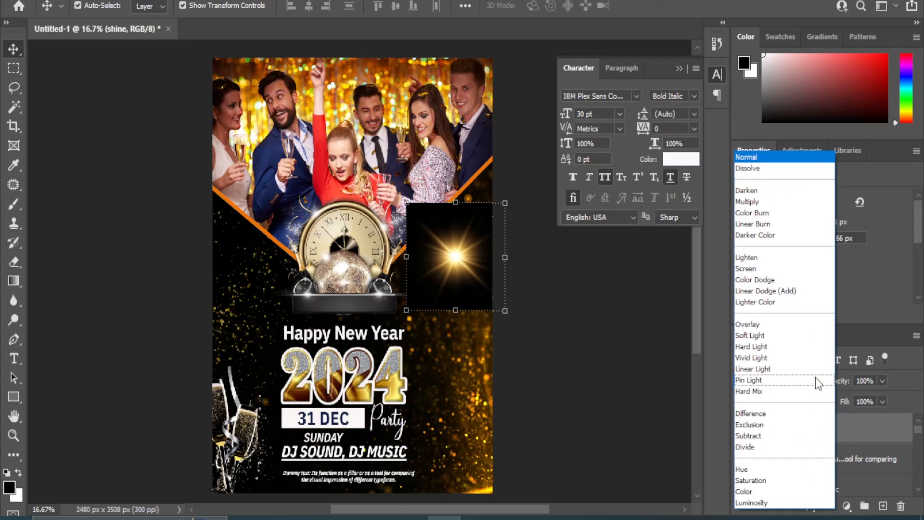
click(764, 258)
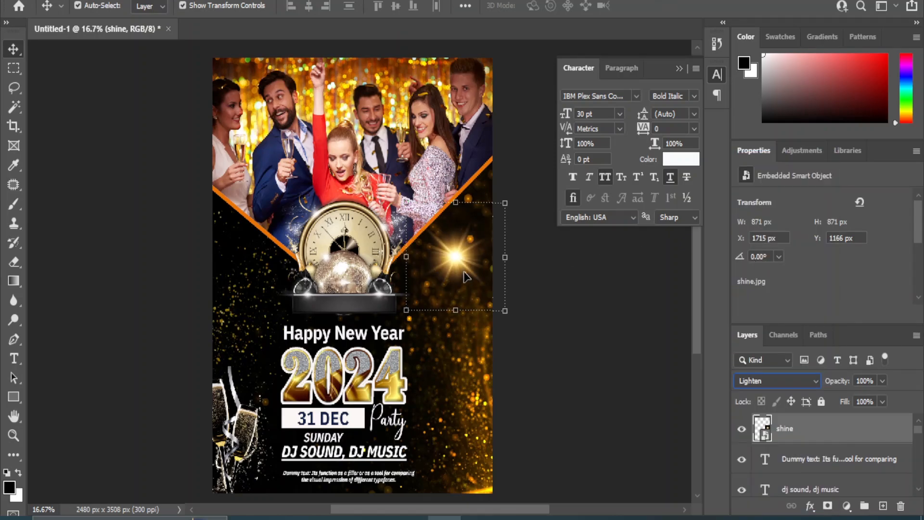
drag(466, 276, 471, 251)
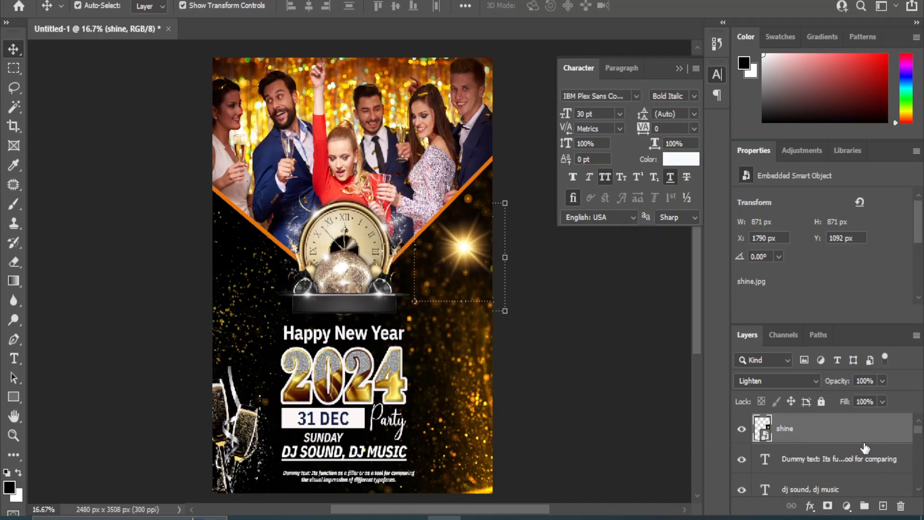
- Duplicate the shine layer, move the copy to the flyer's left edge above the champagne glasses and enlarge it to about 289%
key(ctrl+j)
drag(455, 237, 219, 314)
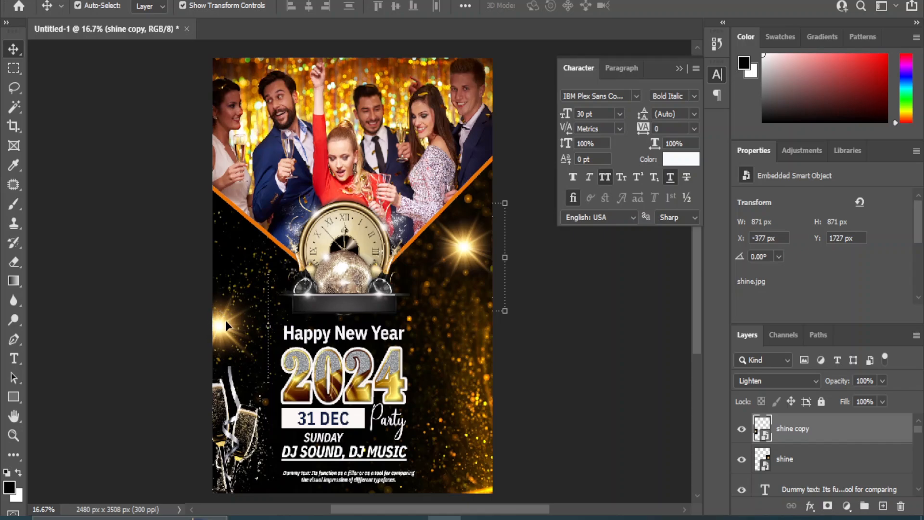
drag(268, 276, 320, 255)
drag(239, 319, 215, 314)
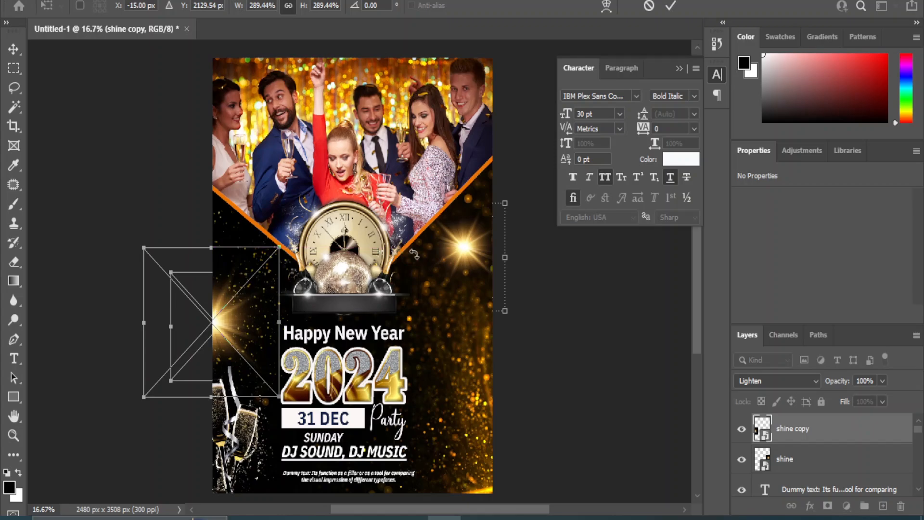
click(11, 52)
ctrl+click(621, 339)
key(ctrl+minus)
key(ctrl+plus)
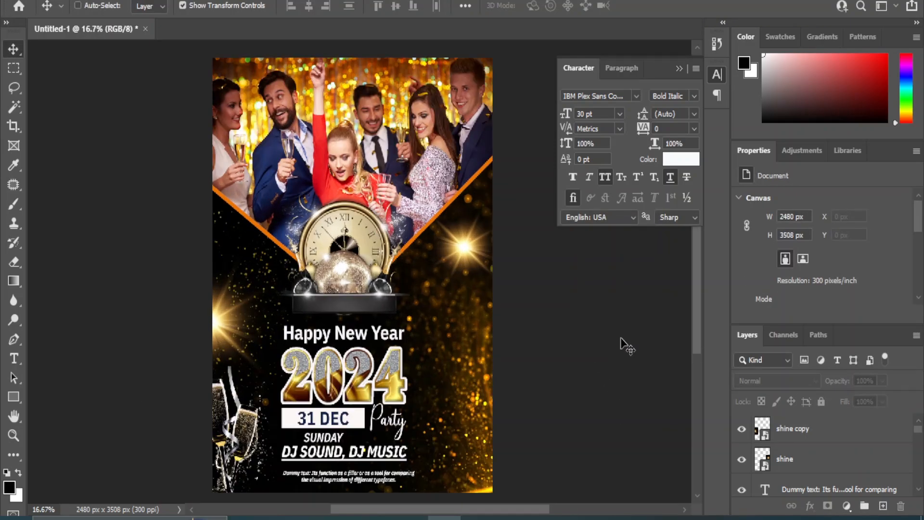
key(ctrl+minus)
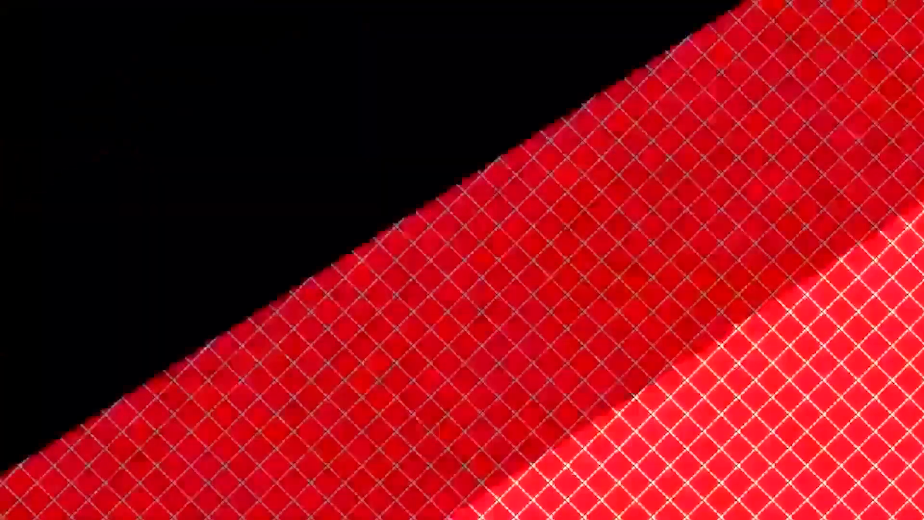